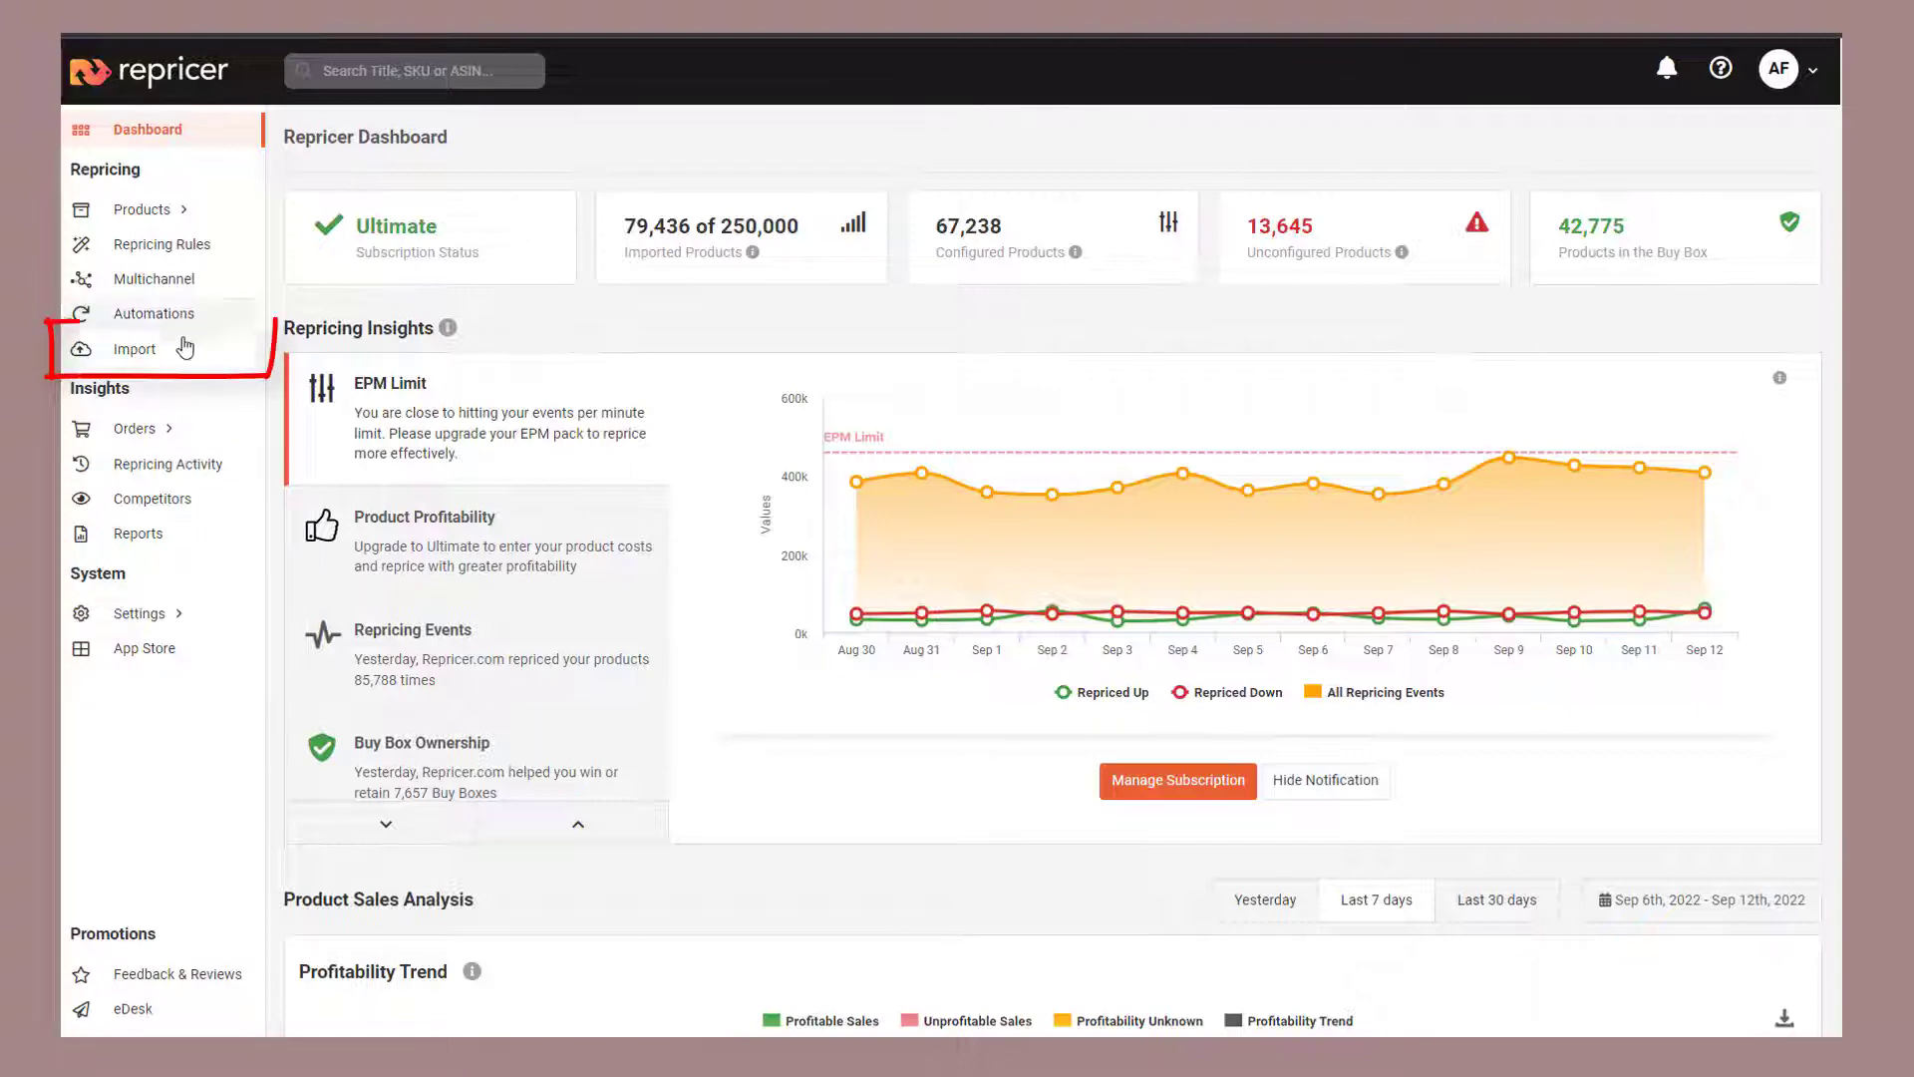
Step: Open the bulk product import page and download the Amazon product template
{"action": "left_click", "coordinate": [134, 349]}
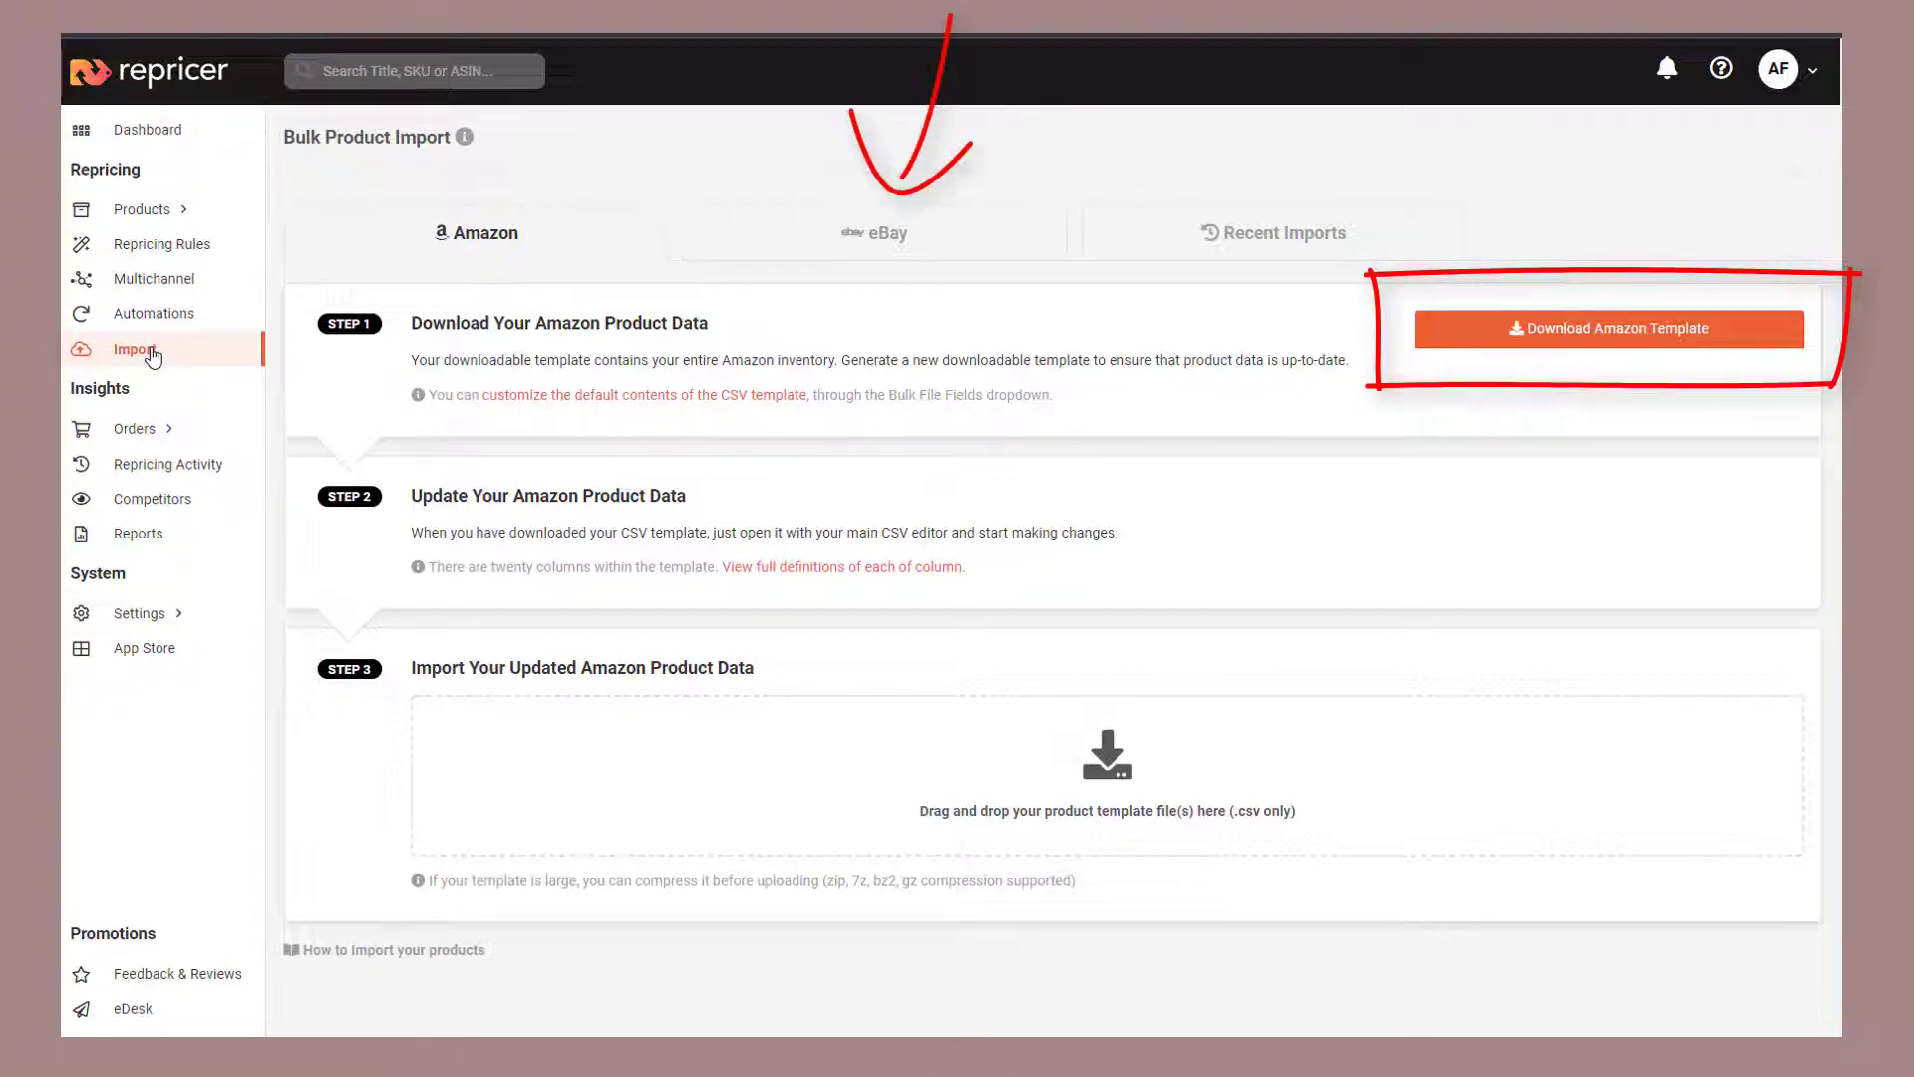
{"action": "left_click", "coordinate": [1525, 342]}
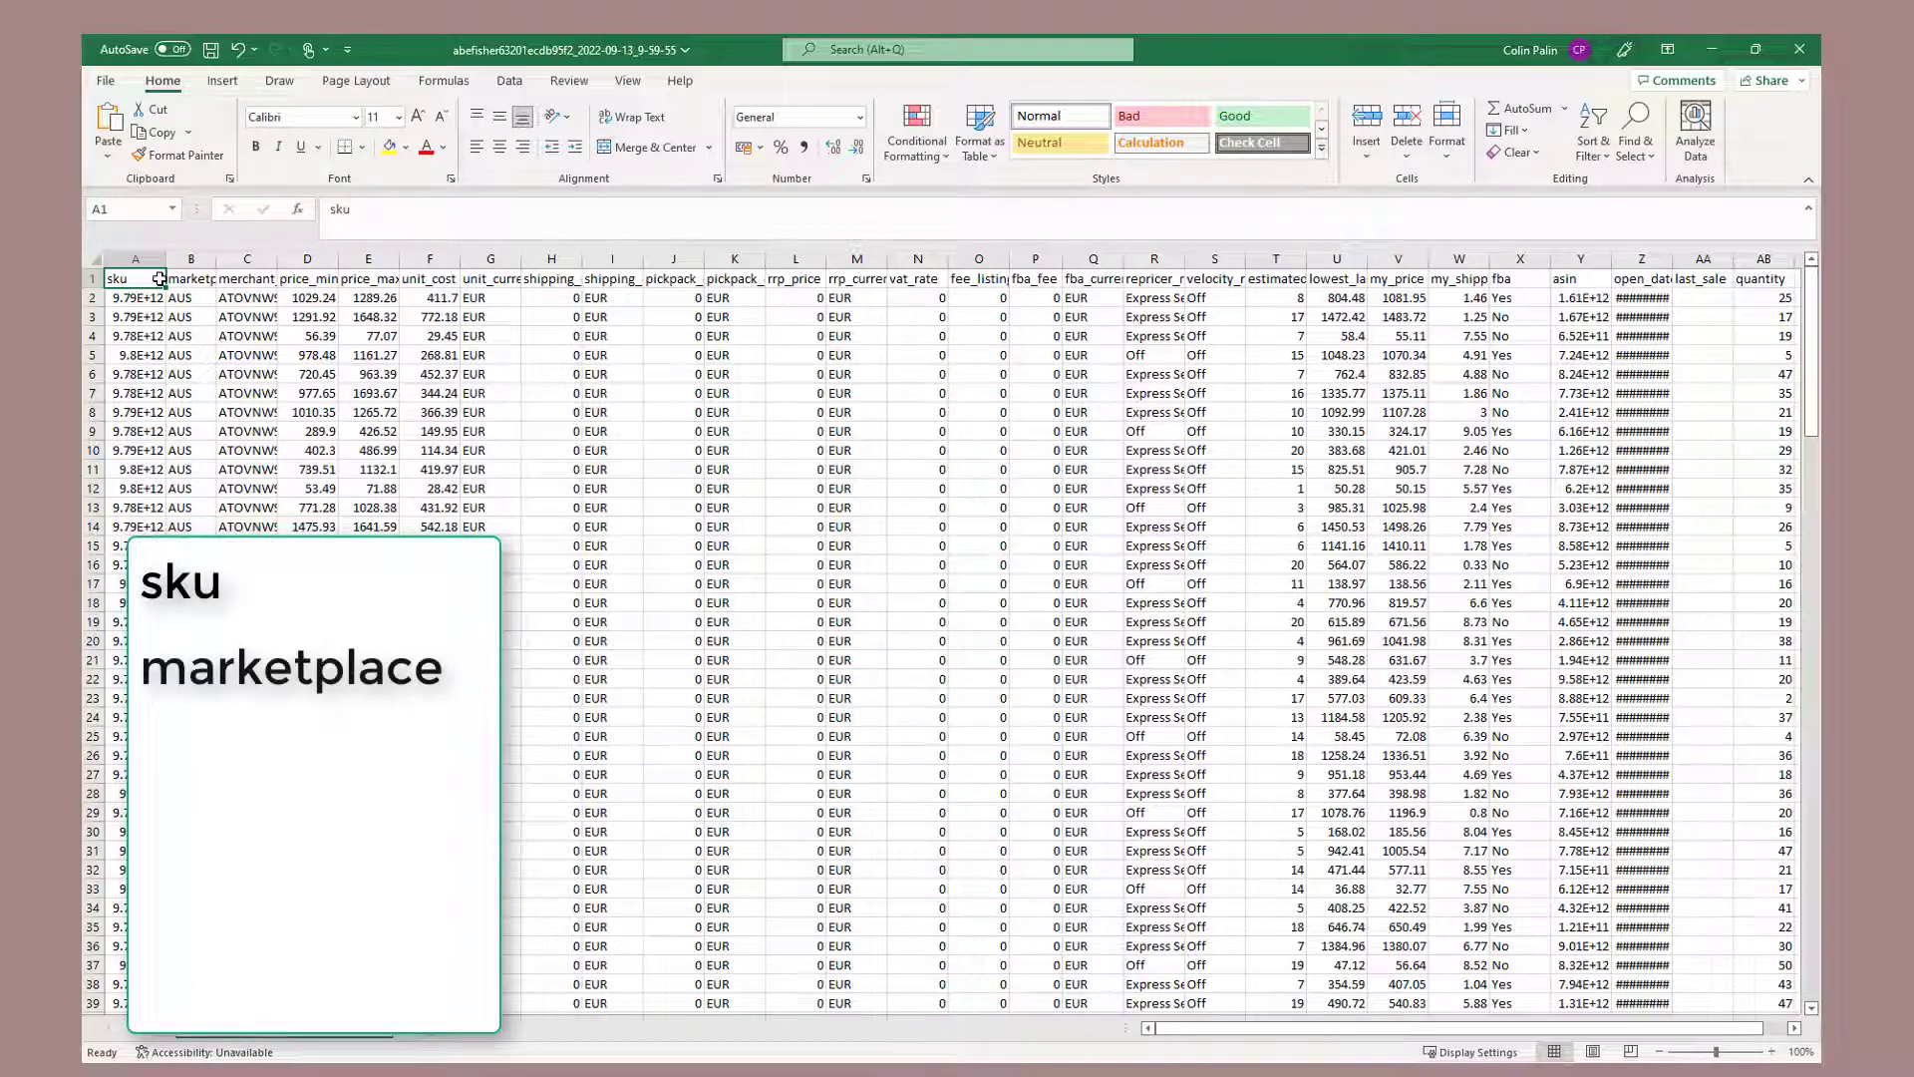
Step: Delete columns F to W of the template, from unit_cost up to the column just before fba
{"action": "left_click", "coordinate": [430, 258]}
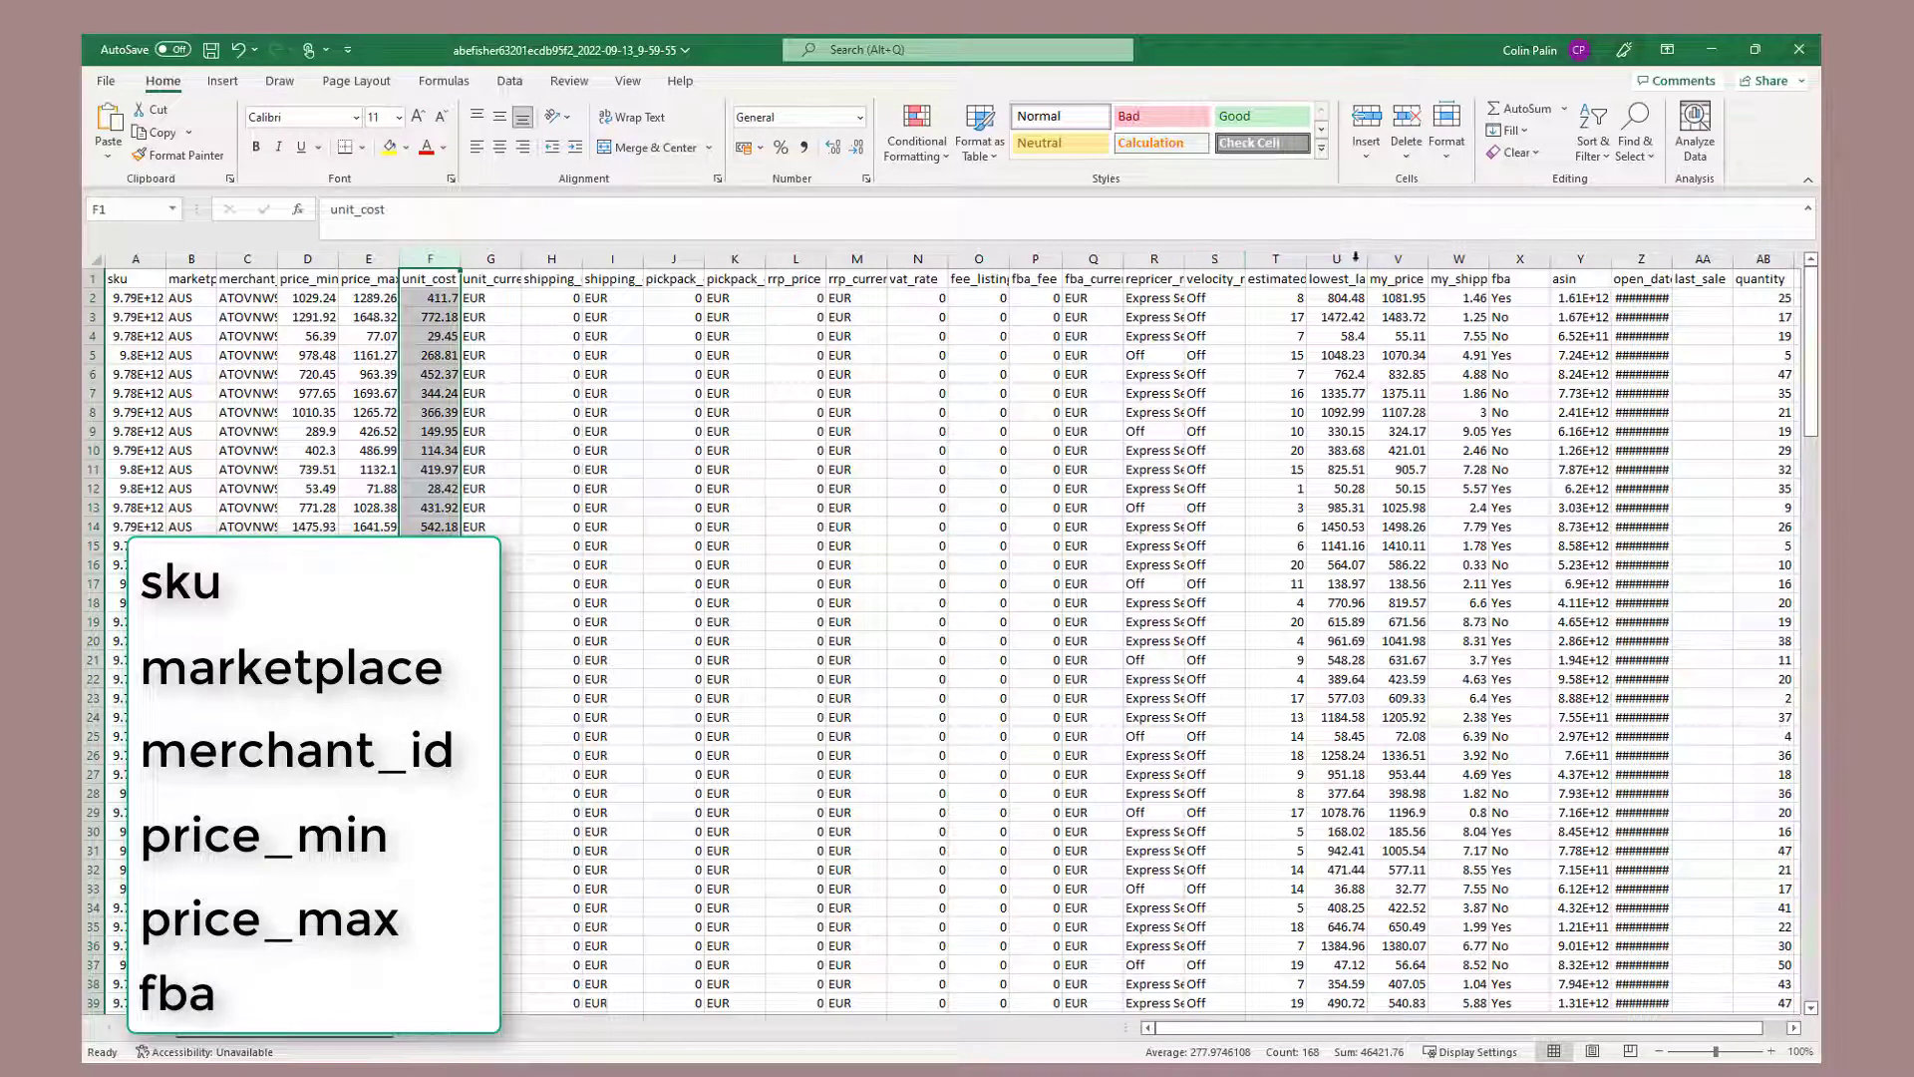
{"action": "left_click", "coordinate": [1442, 258], "text": "shift"}
{"action": "right_click", "coordinate": [1442, 256]}
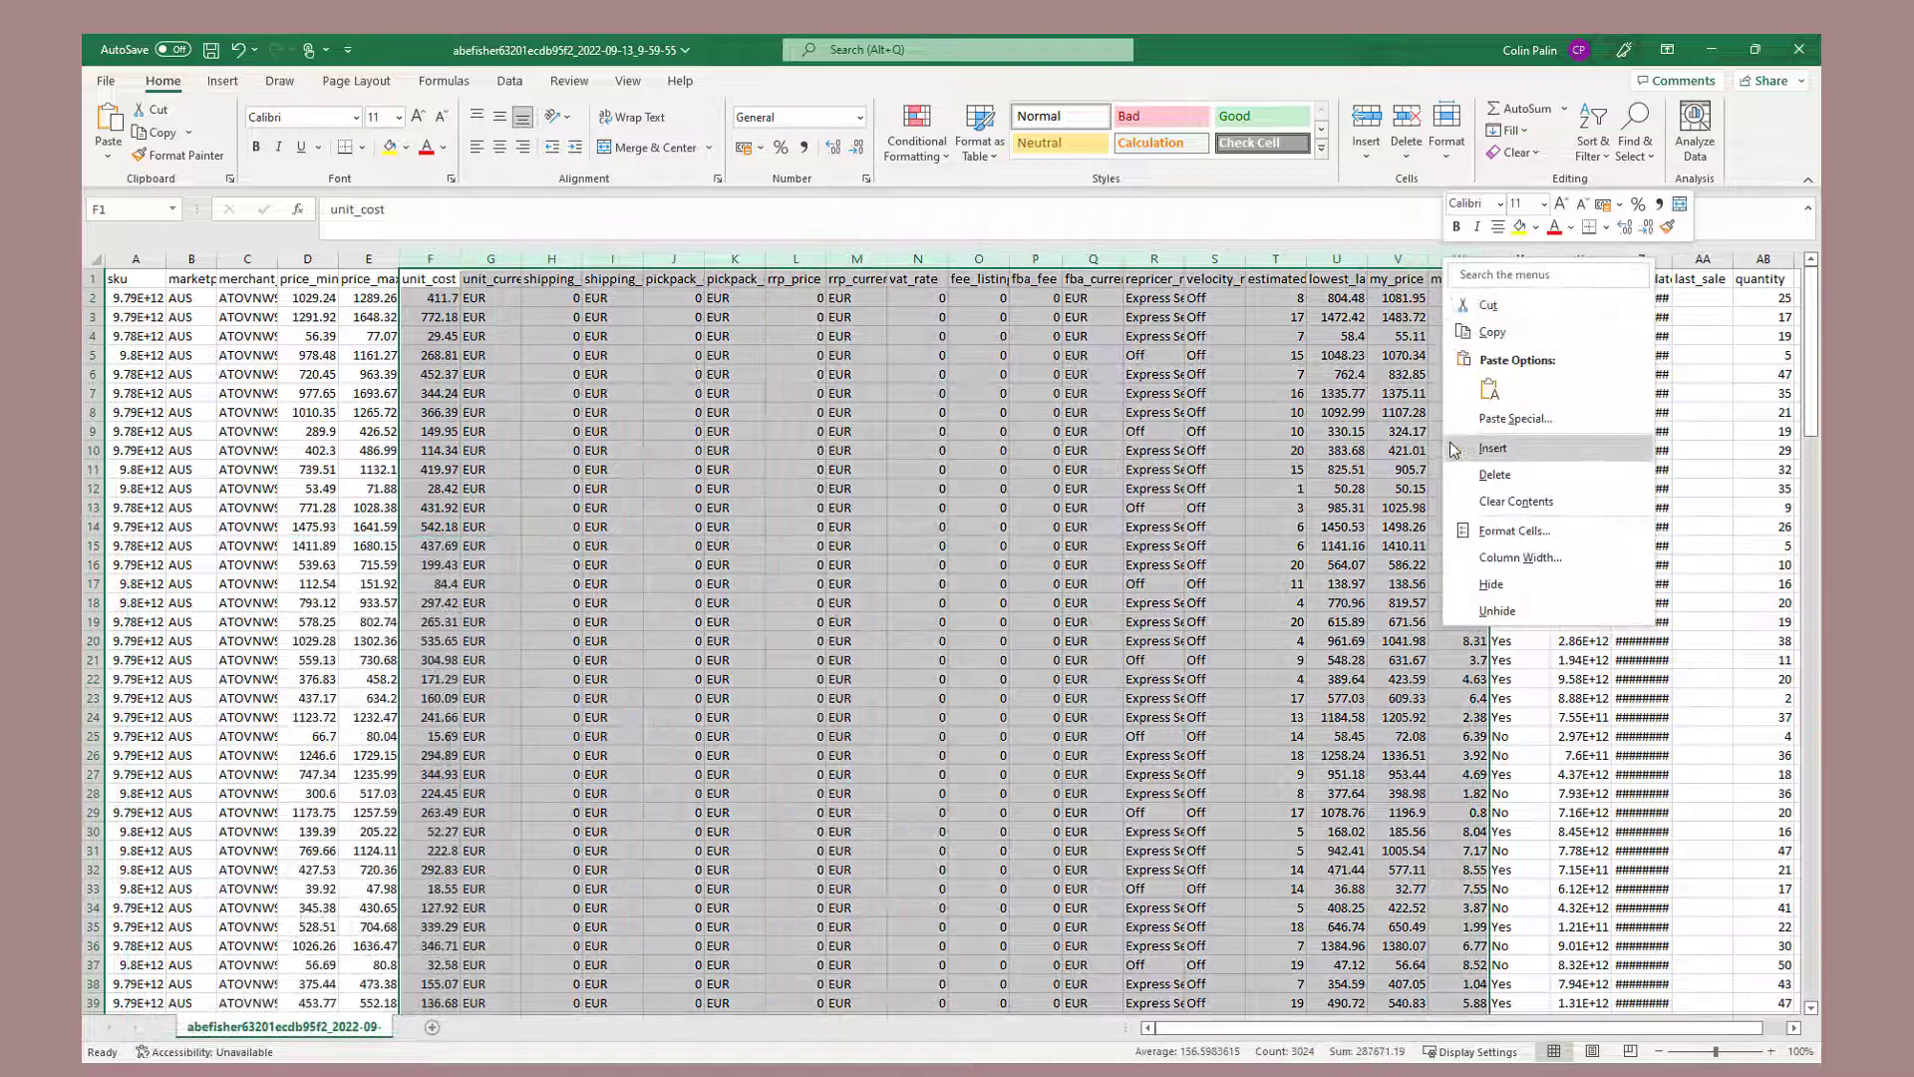
{"action": "left_click", "coordinate": [1493, 476]}
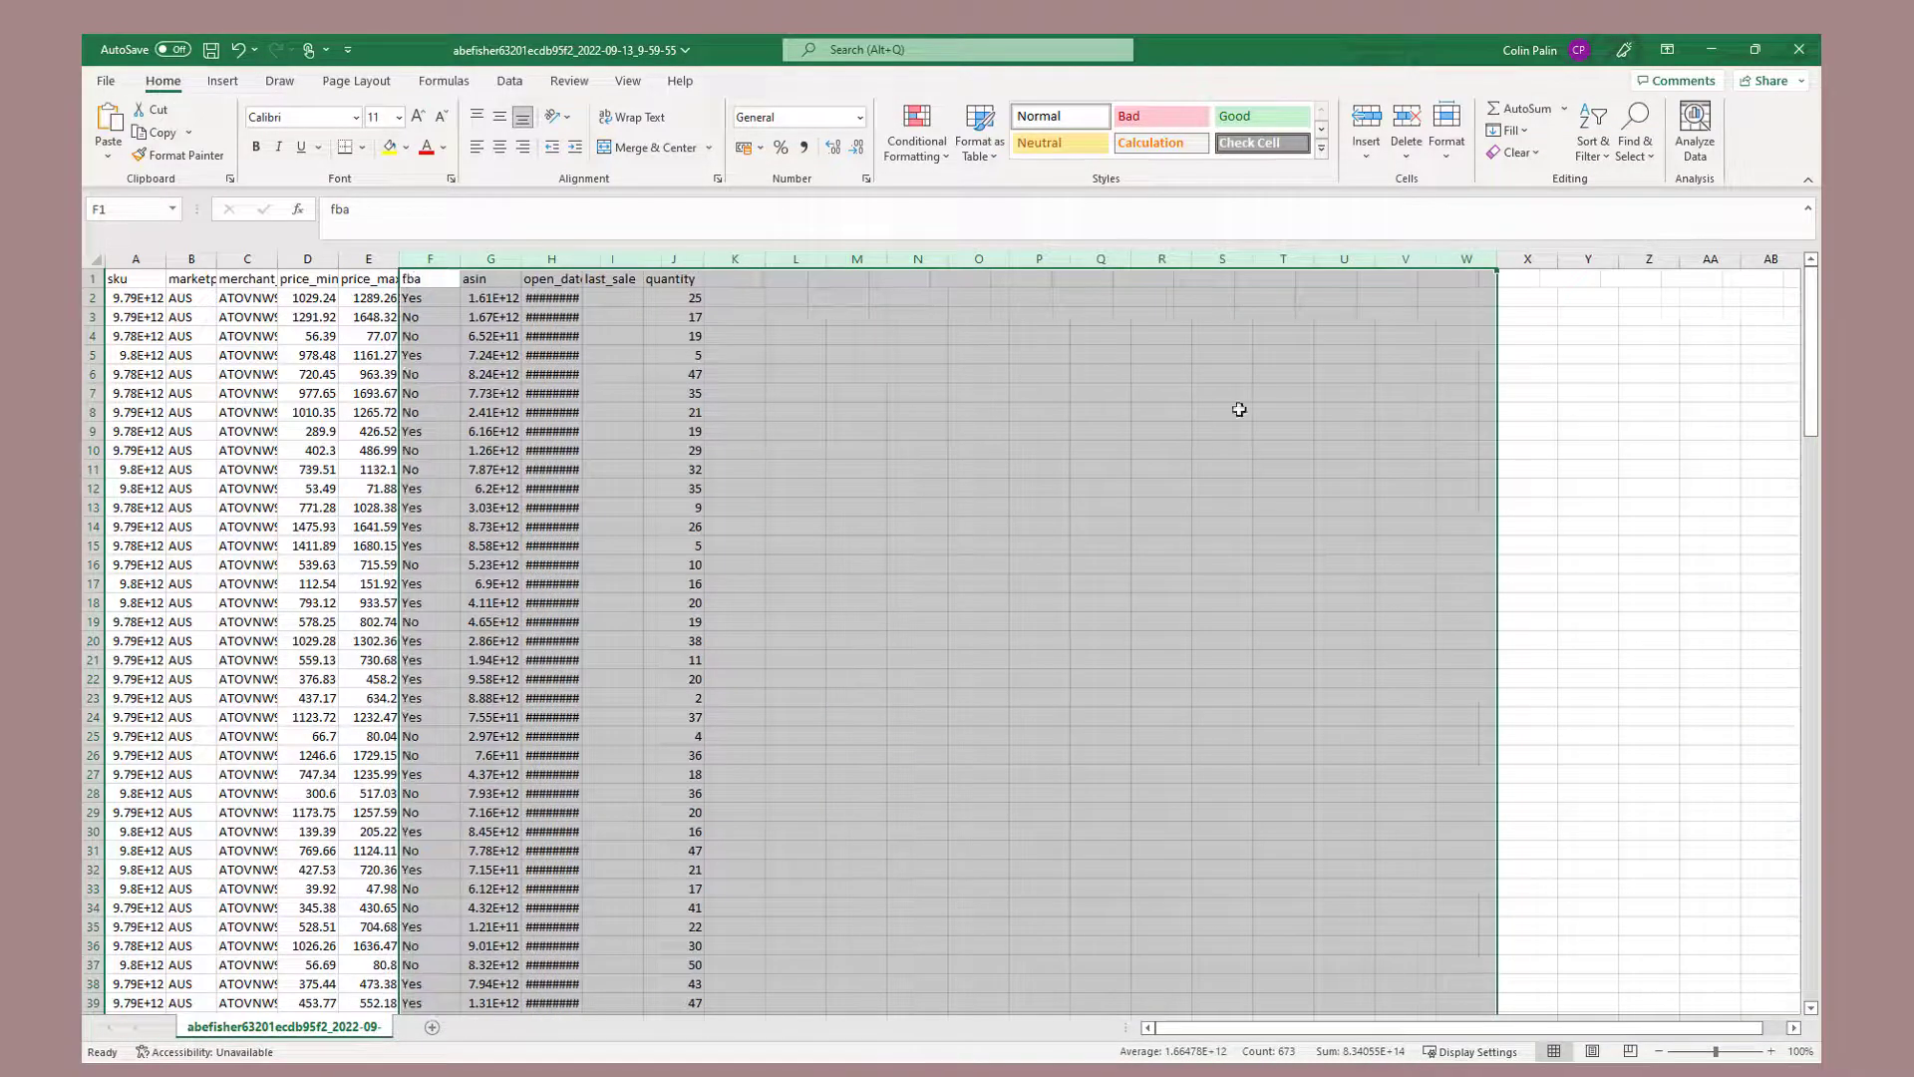
Step: Delete the columns from asin through quantity that follow the fba column
{"action": "left_click", "coordinate": [490, 259]}
{"action": "left_click", "coordinate": [683, 257], "text": "shift"}
{"action": "right_click", "coordinate": [683, 257]}
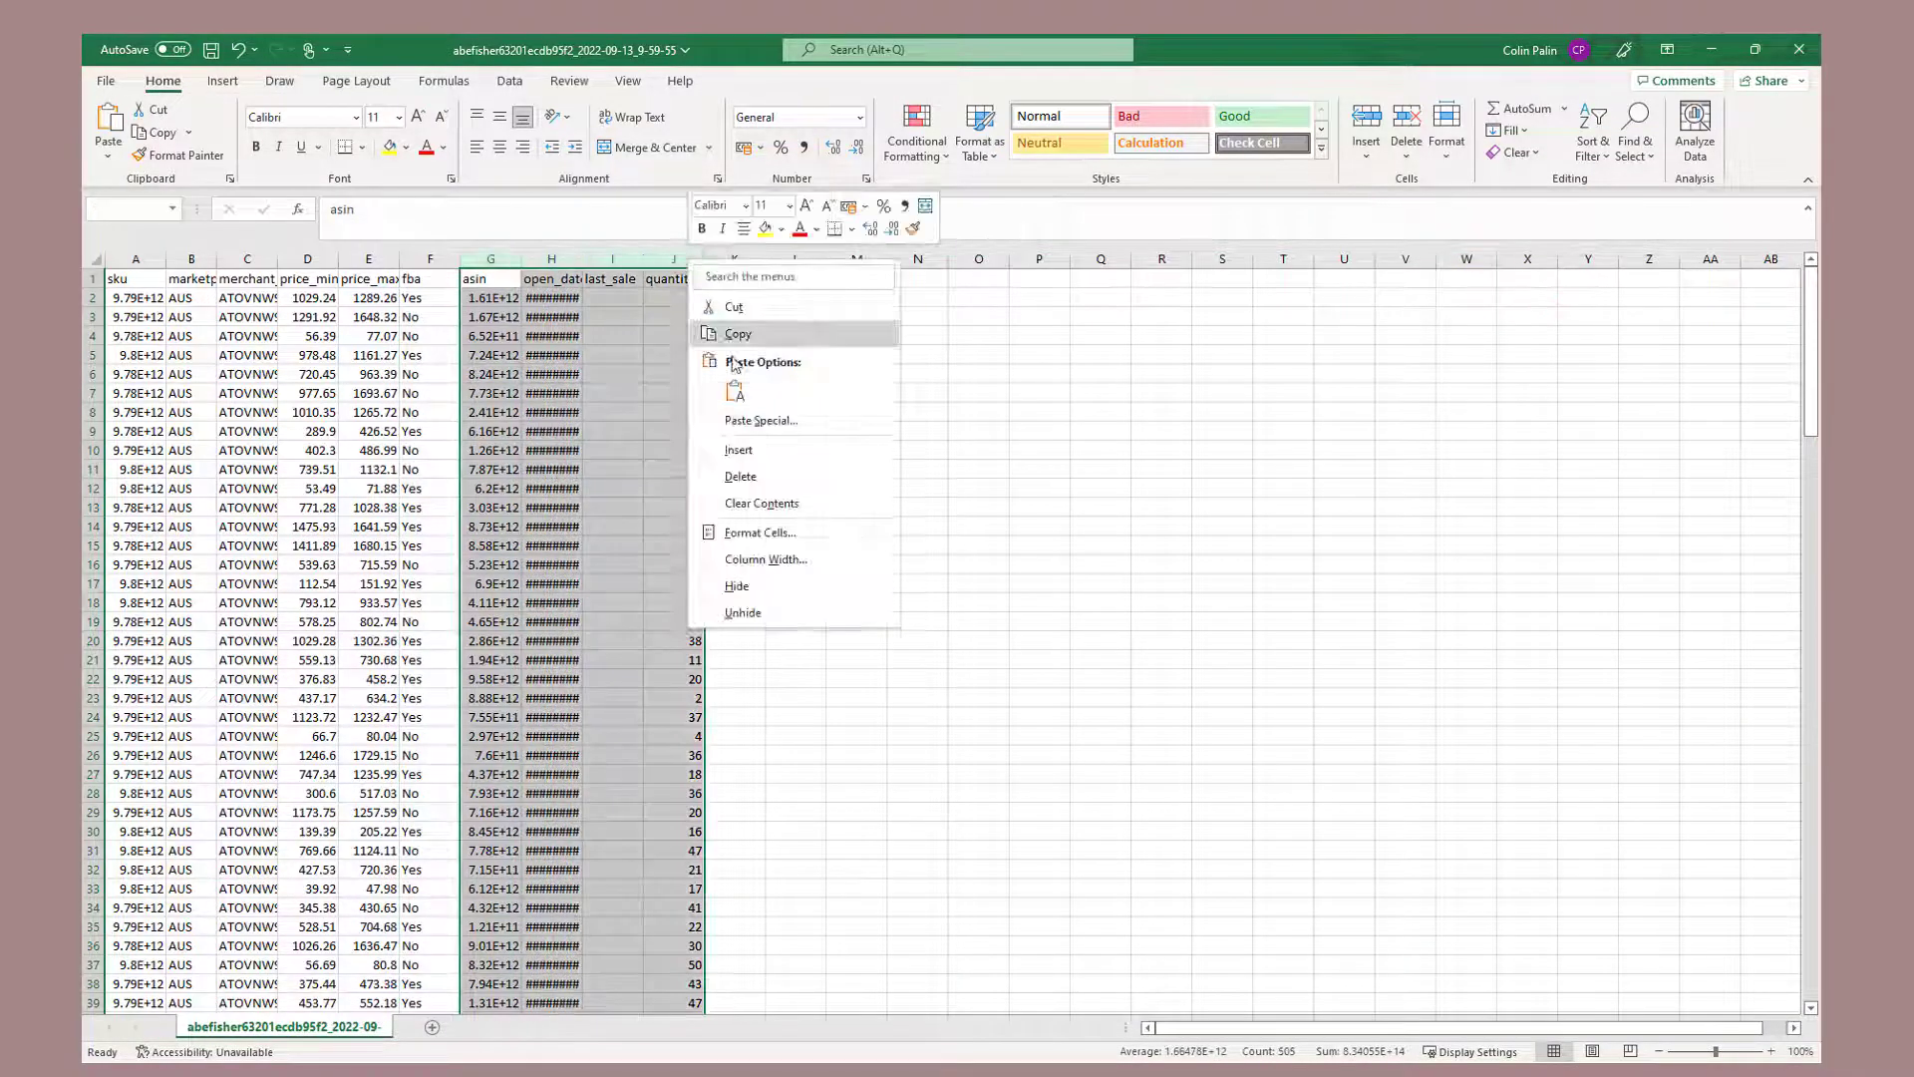
{"action": "left_click", "coordinate": [743, 475]}
{"action": "left_click", "coordinate": [475, 299]}
Step: Auto-fit the widths of columns A to F, from sku to fba
{"action": "left_click", "coordinate": [434, 256]}
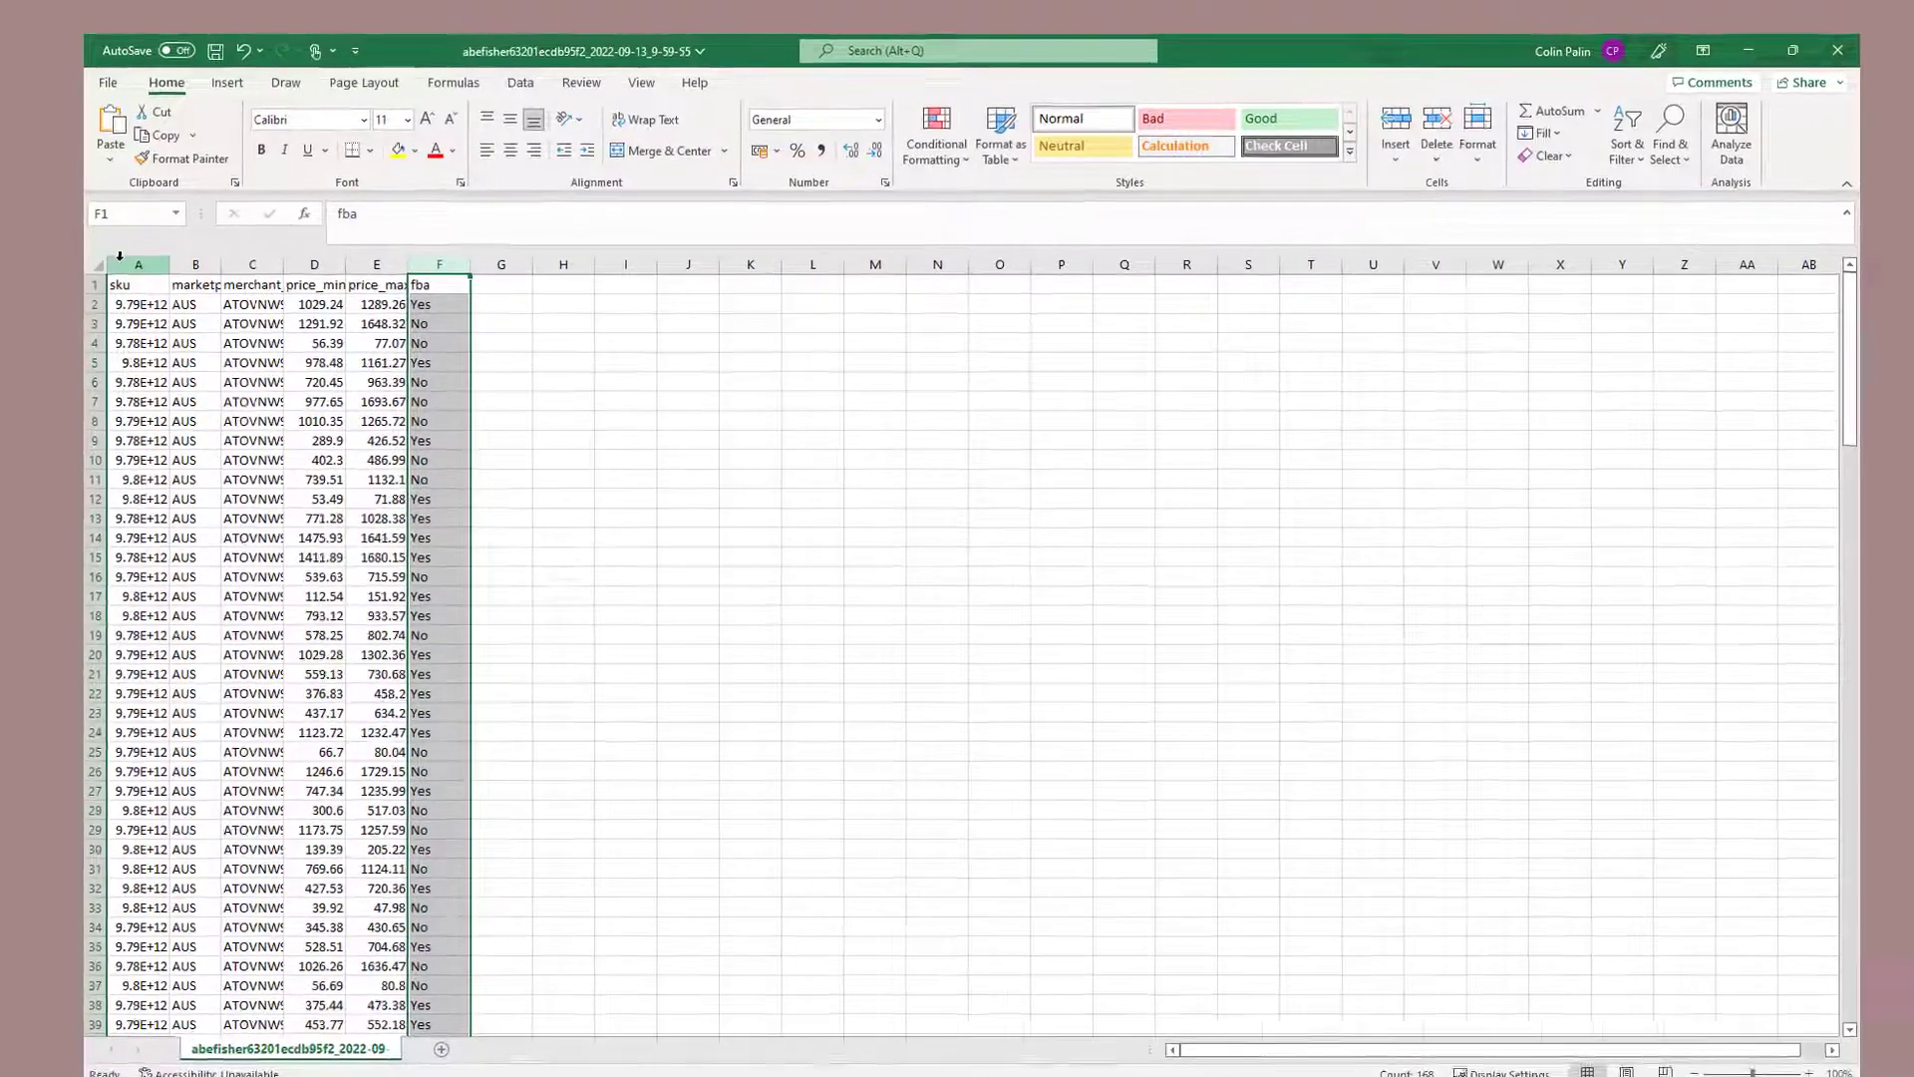
{"action": "left_click", "coordinate": [119, 256], "text": "shift"}
{"action": "double_click", "coordinate": [169, 264]}
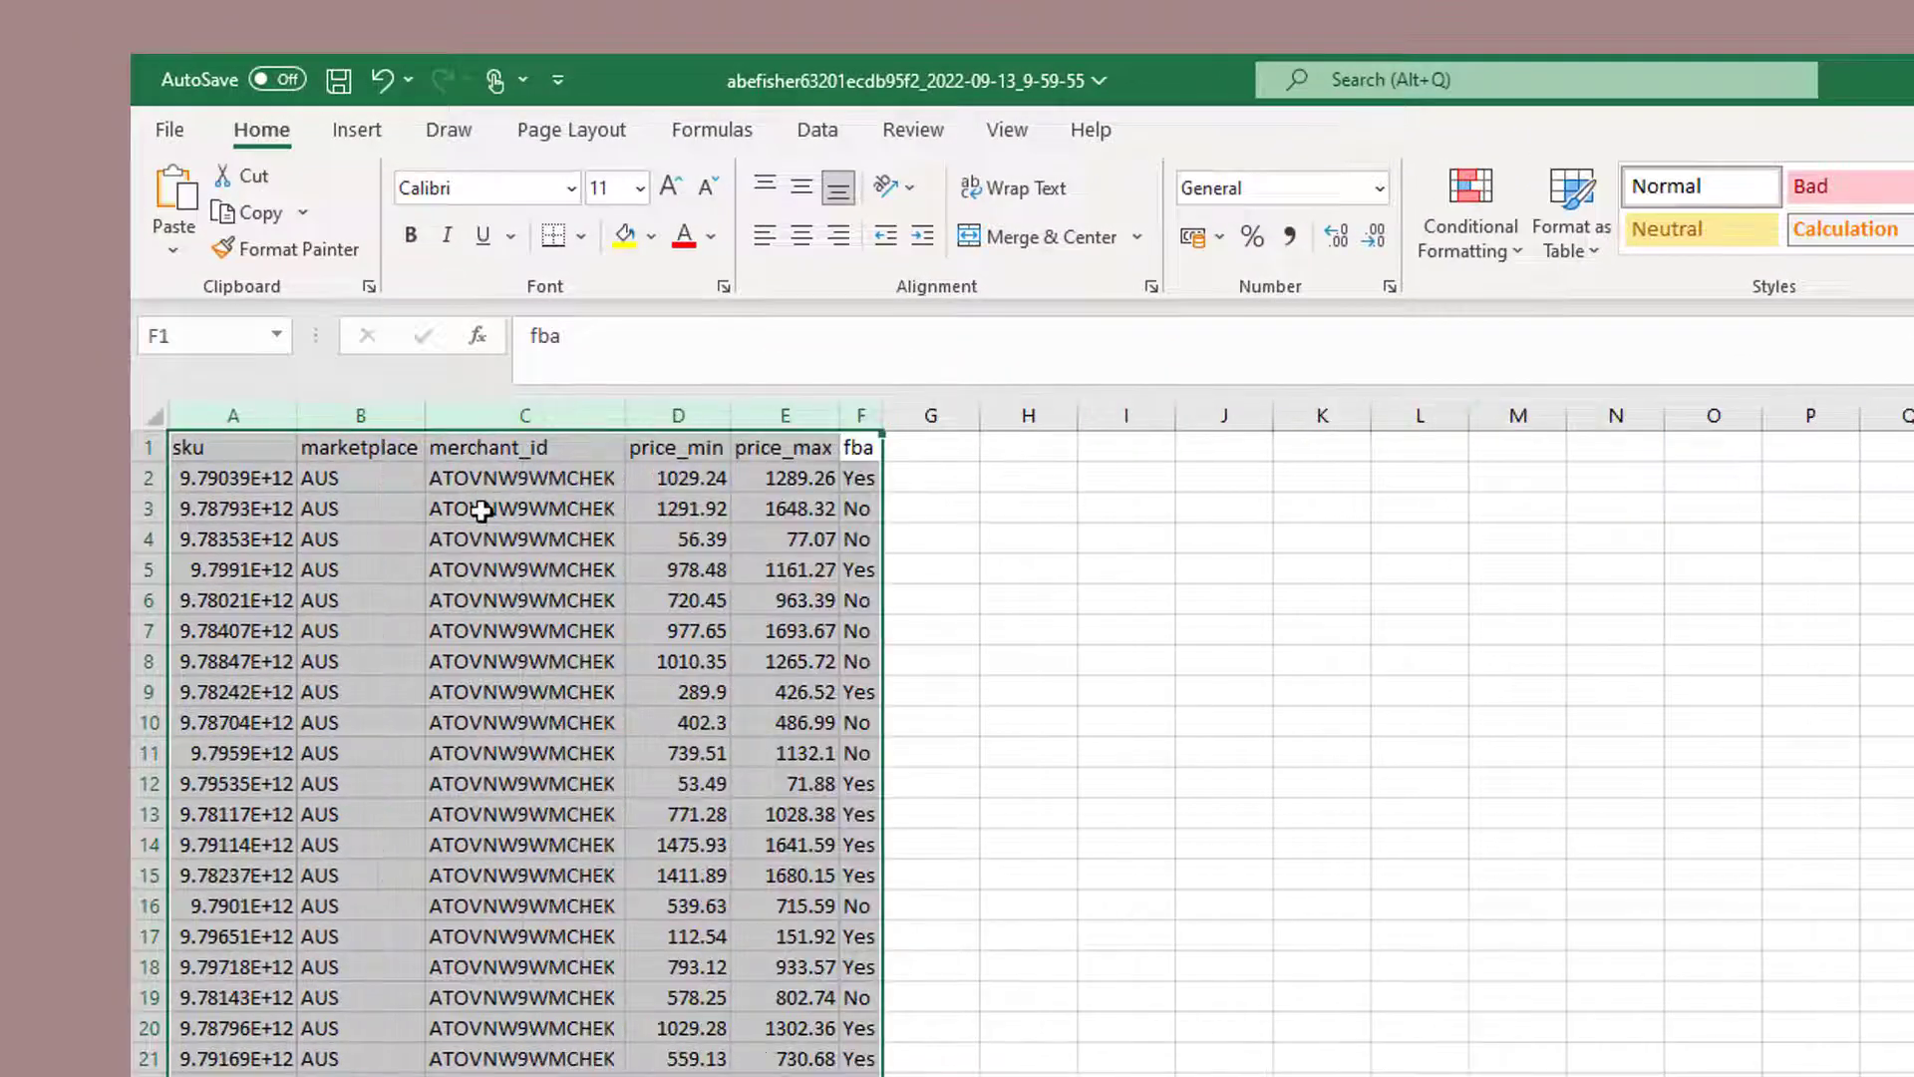
{"action": "left_click", "coordinate": [253, 323]}
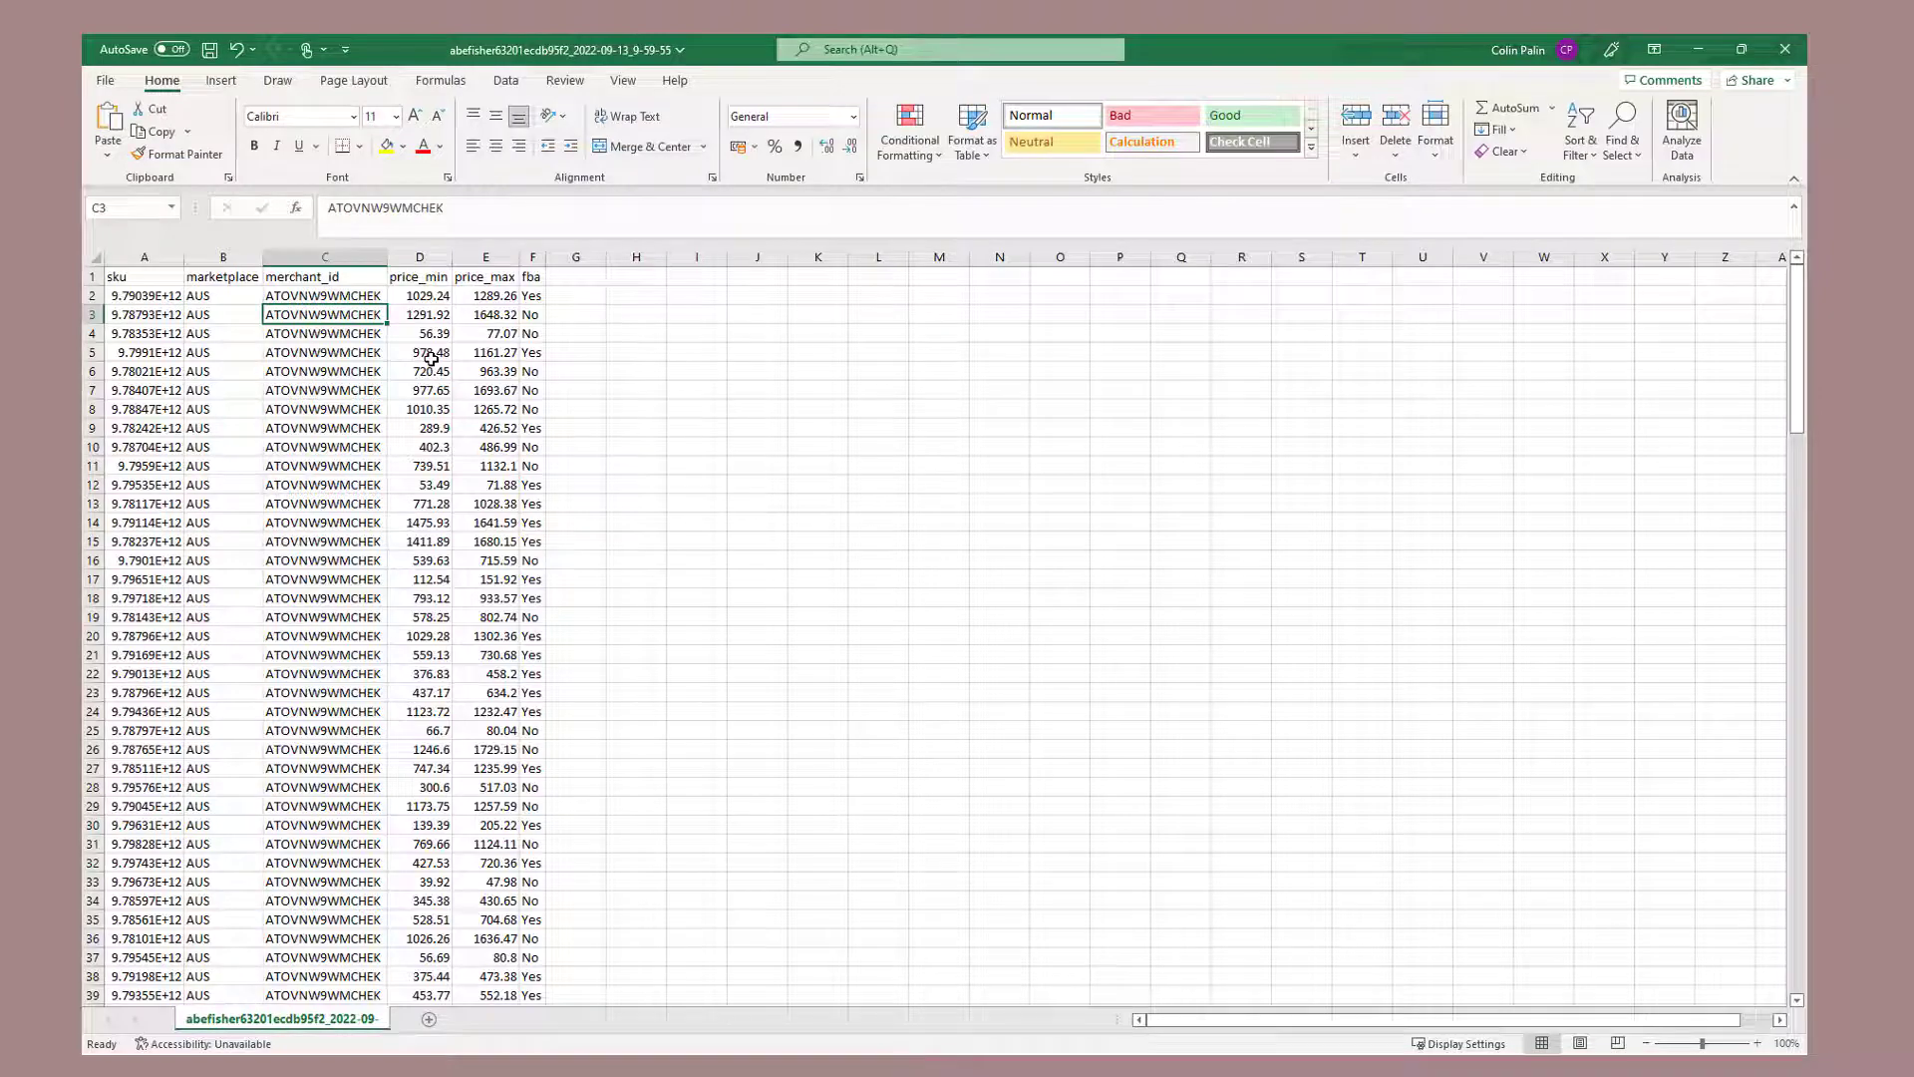
Step: Delete the existing product data in rows 2 to 168, keeping only the header row
{"action": "left_click", "coordinate": [92, 296]}
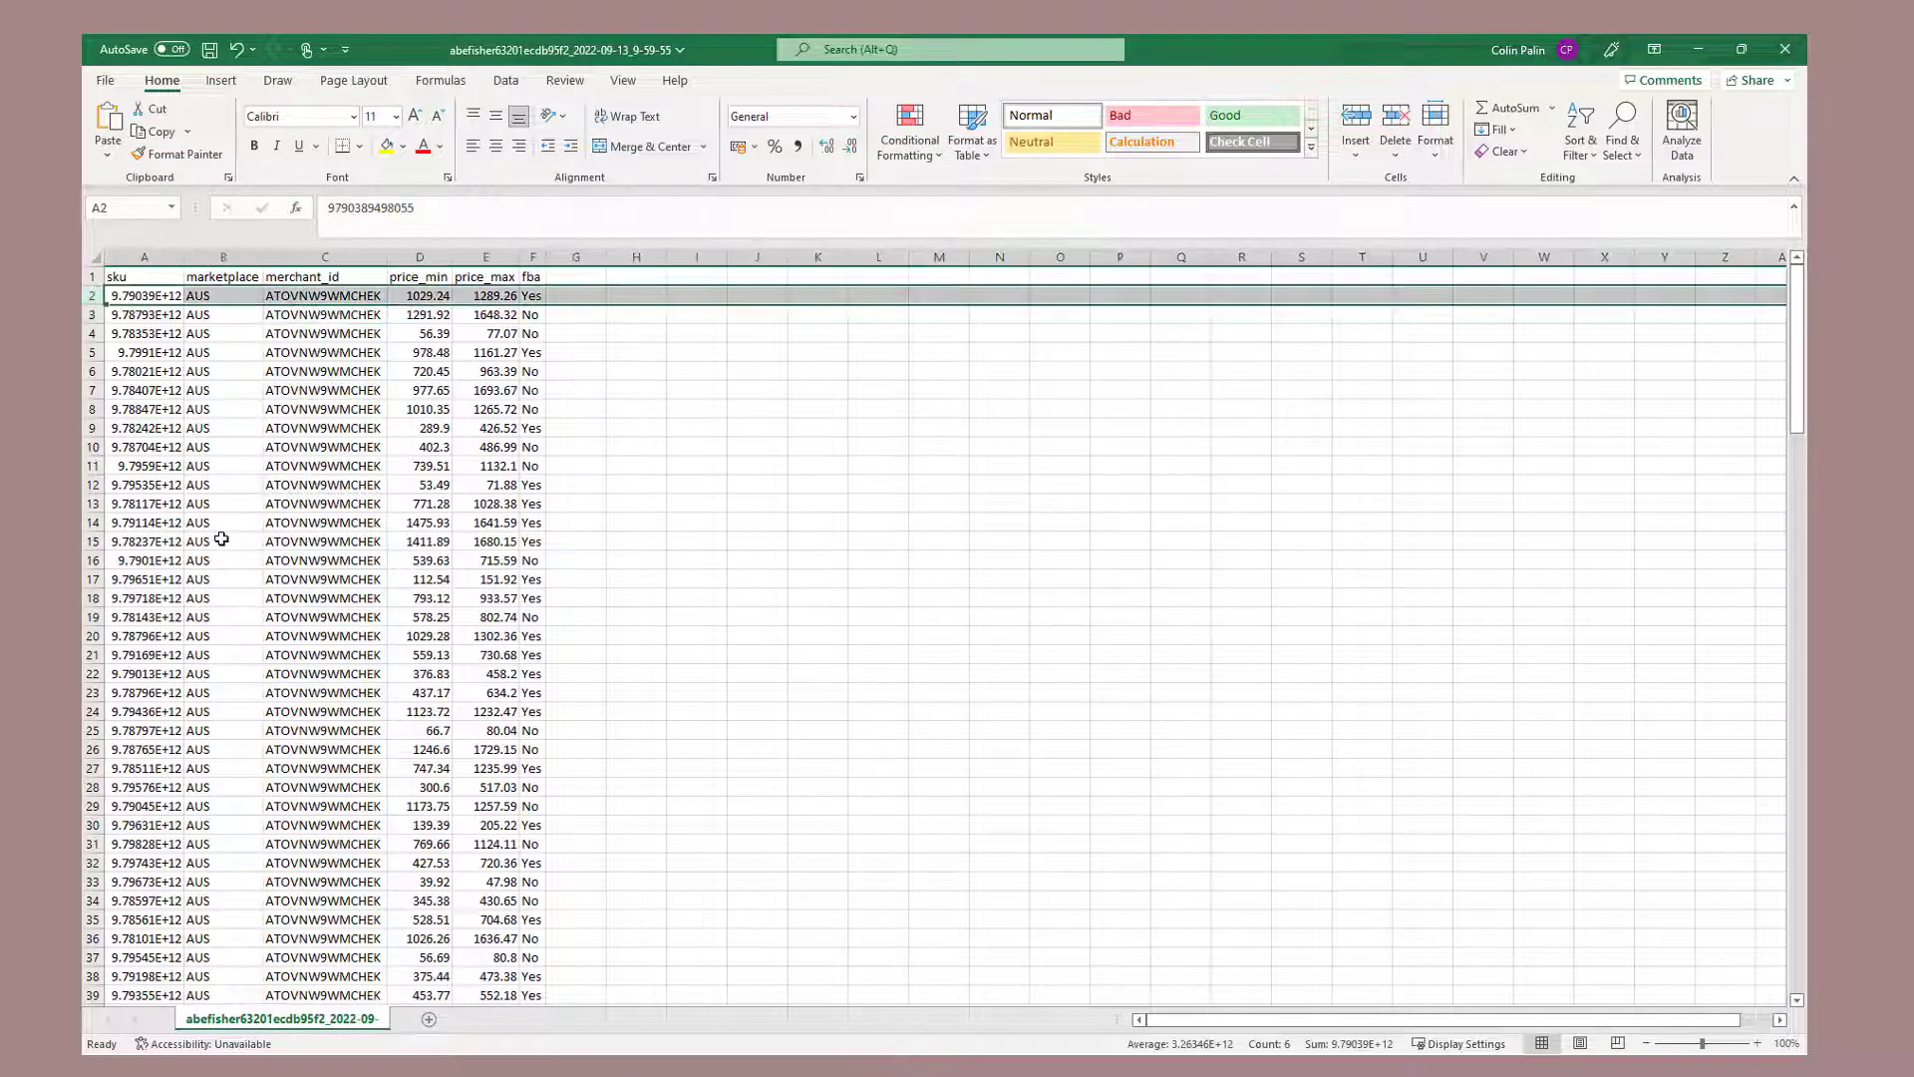
{"action": "scroll", "coordinate": [200, 571], "scroll_direction": "down", "scroll_amount": 8}
{"action": "scroll", "coordinate": [200, 571], "scroll_direction": "down", "scroll_amount": 20}
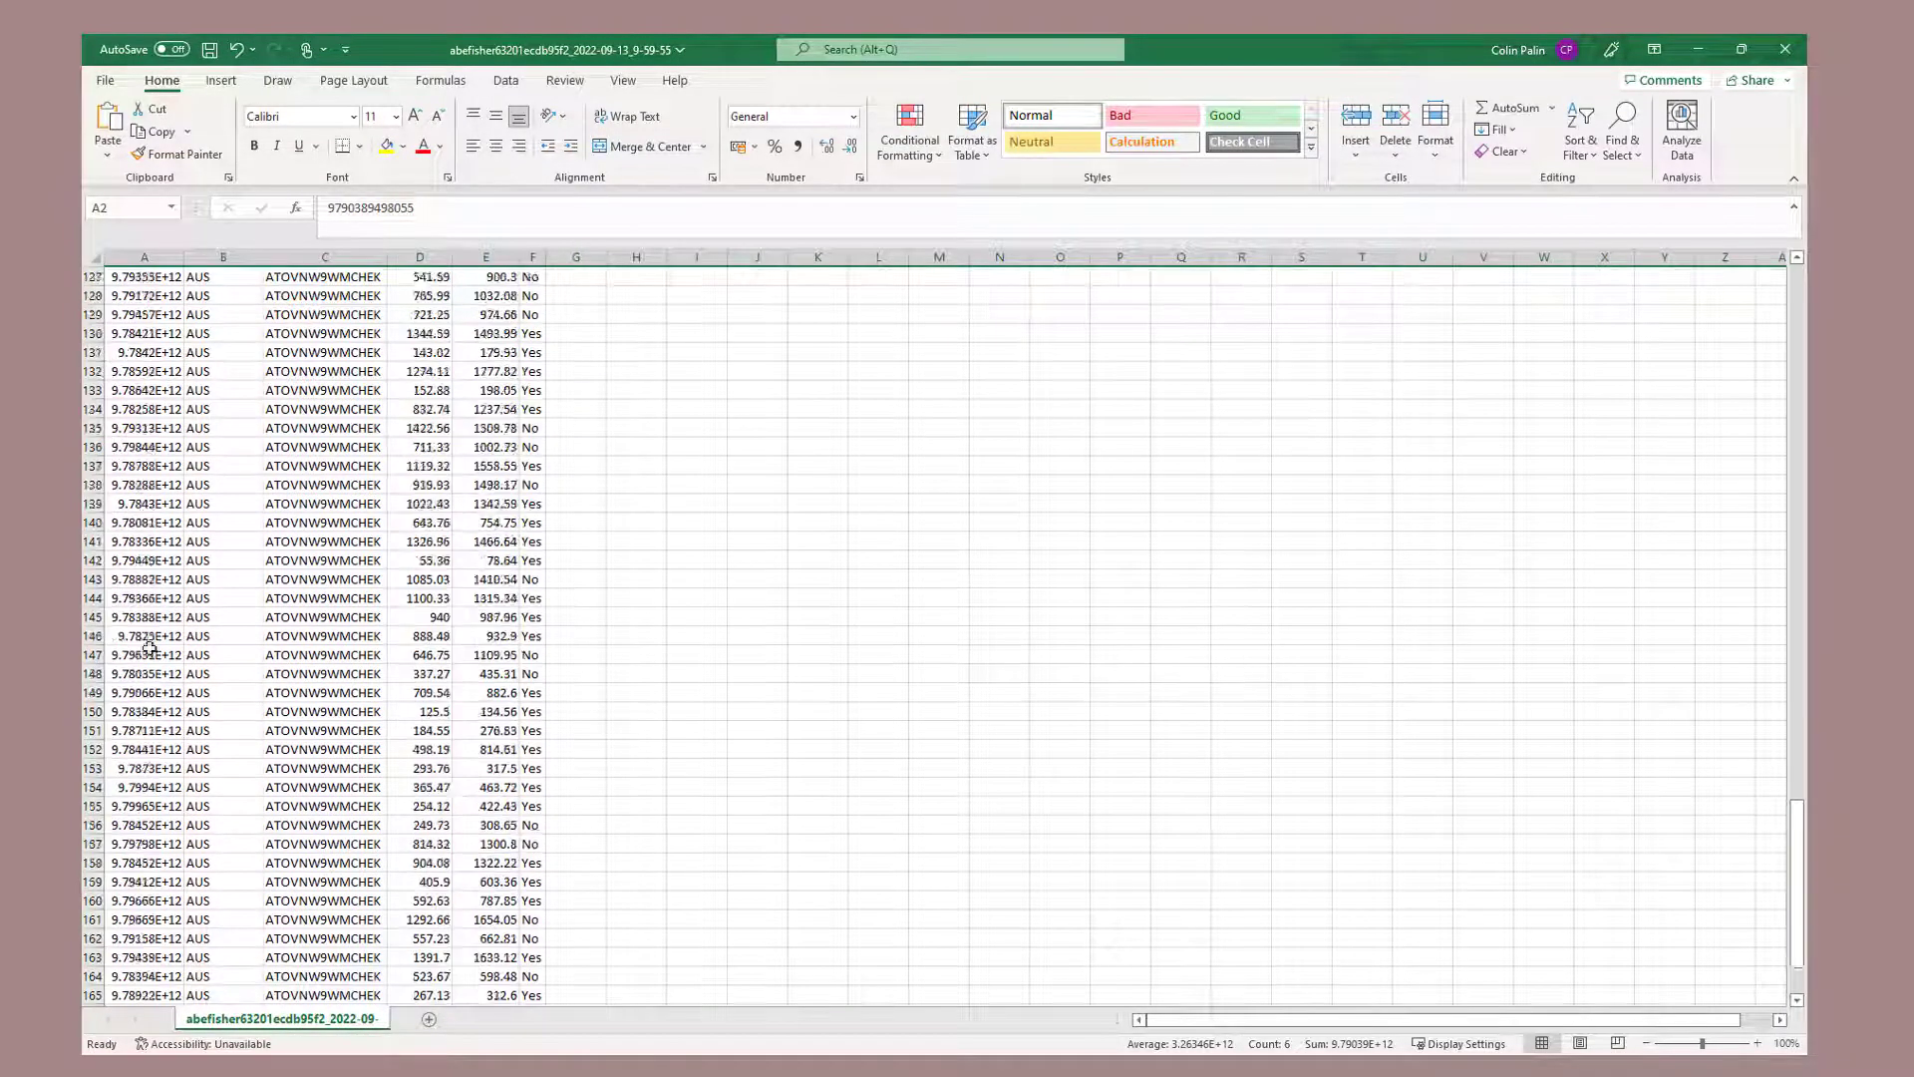
{"action": "left_click", "coordinate": [92, 711], "text": "shift"}
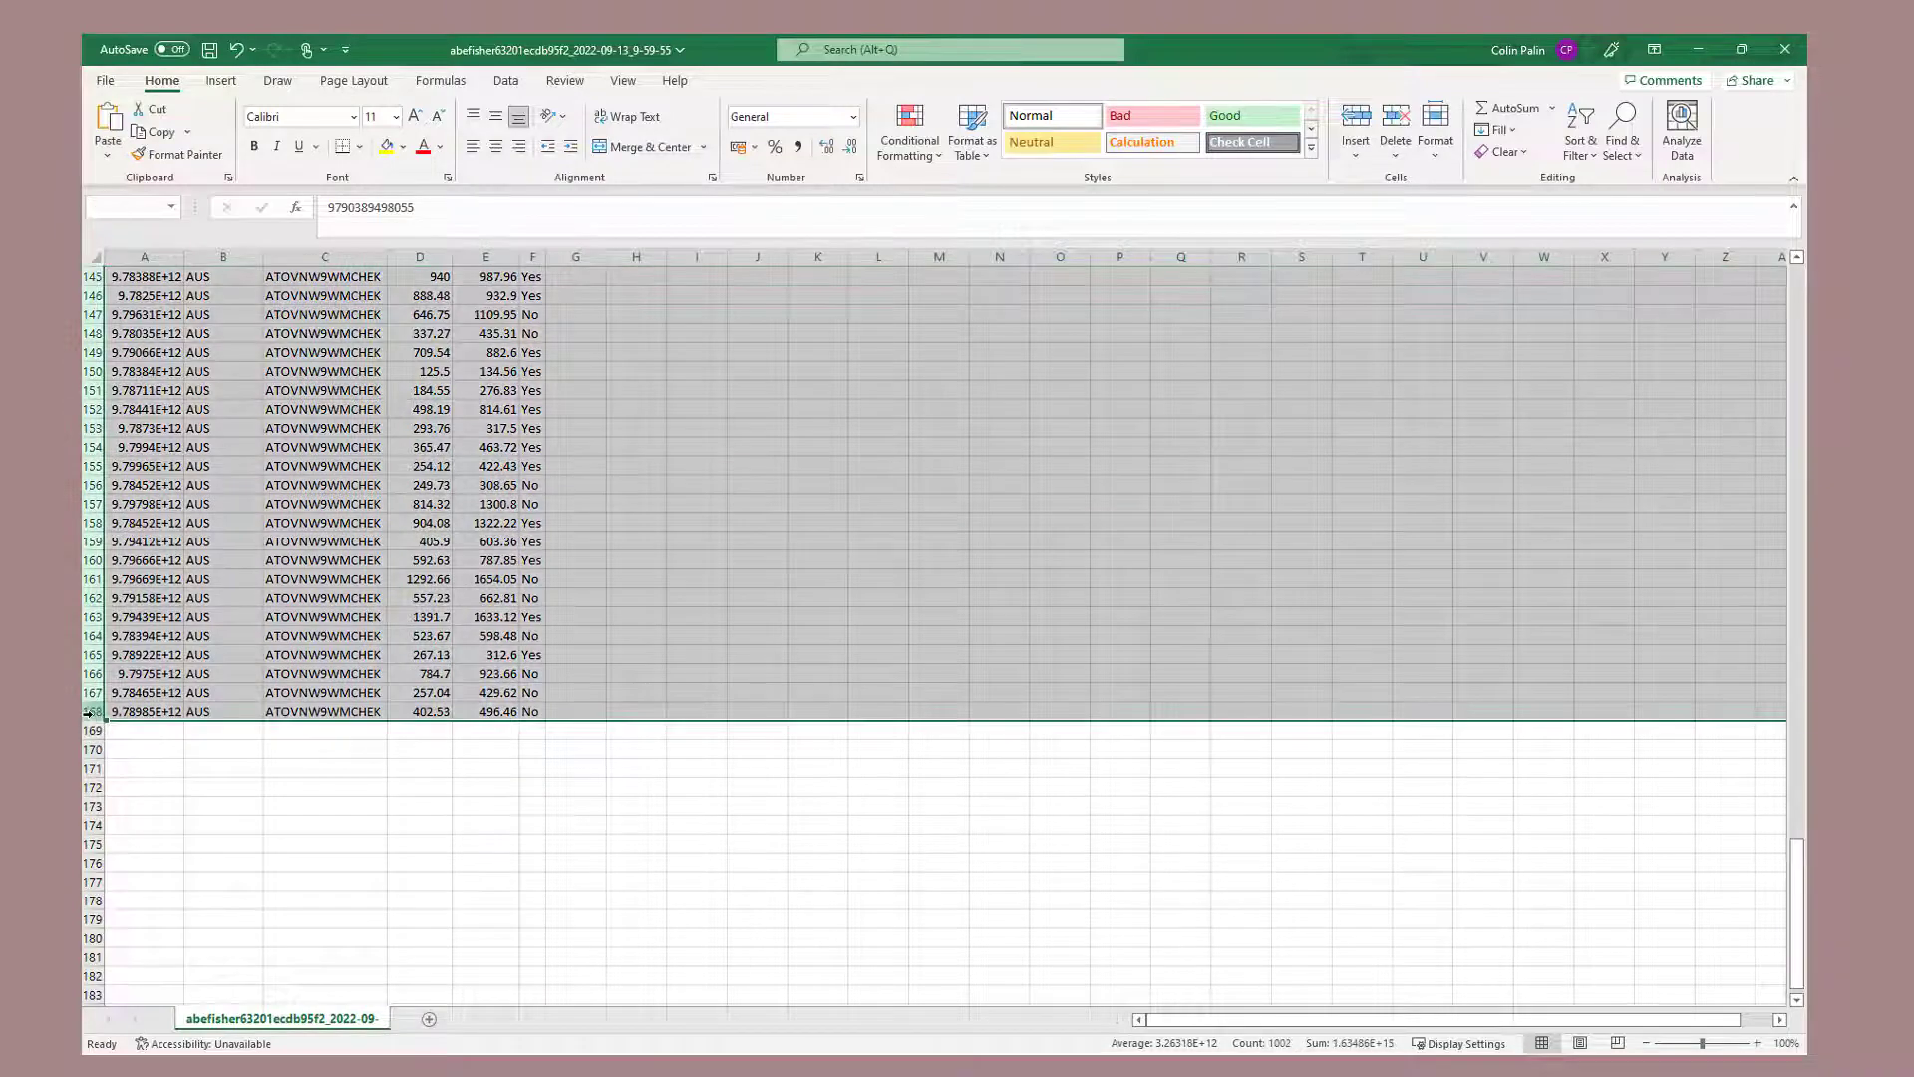
{"action": "right_click", "coordinate": [92, 710]}
{"action": "left_click", "coordinate": [159, 564]}
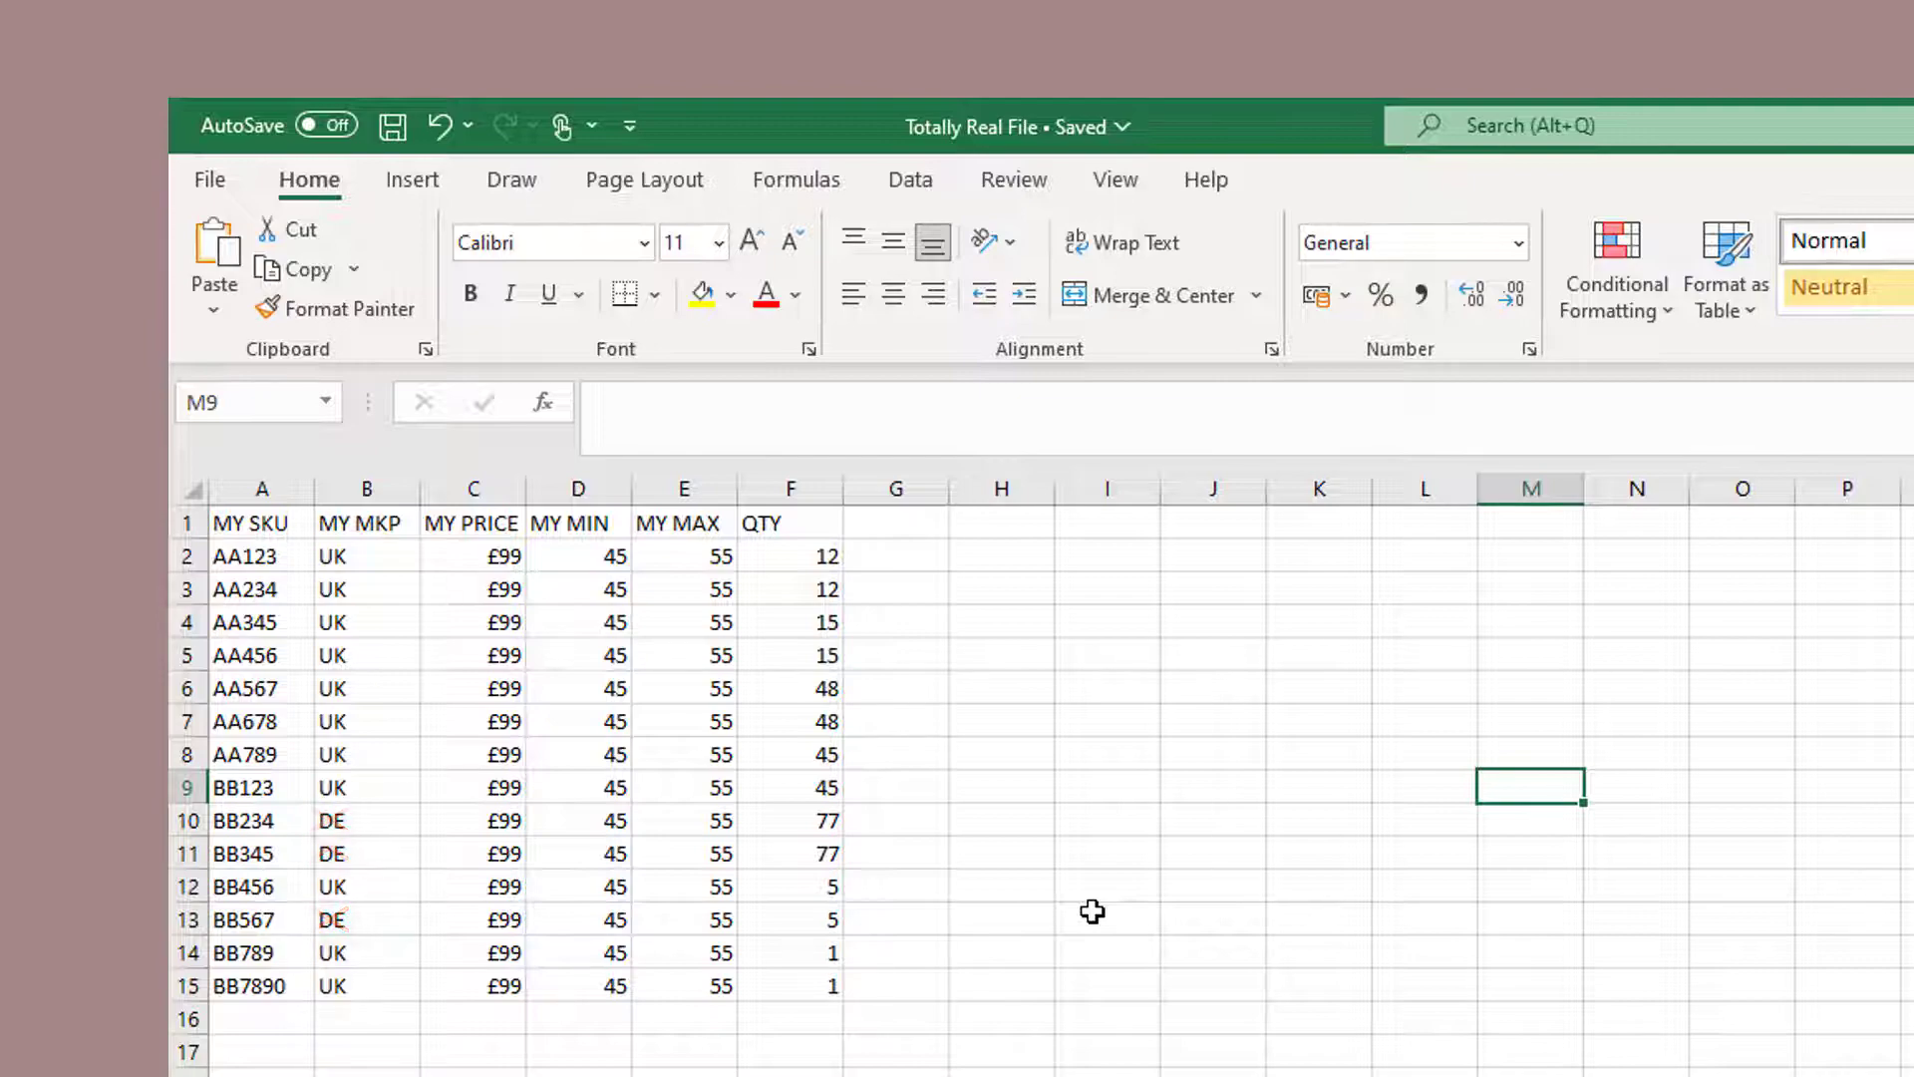
Step: In the Totally Real File workbook, add filters to the header row and show only UK entries in MY MKP
{"action": "left_click", "coordinate": [185, 524]}
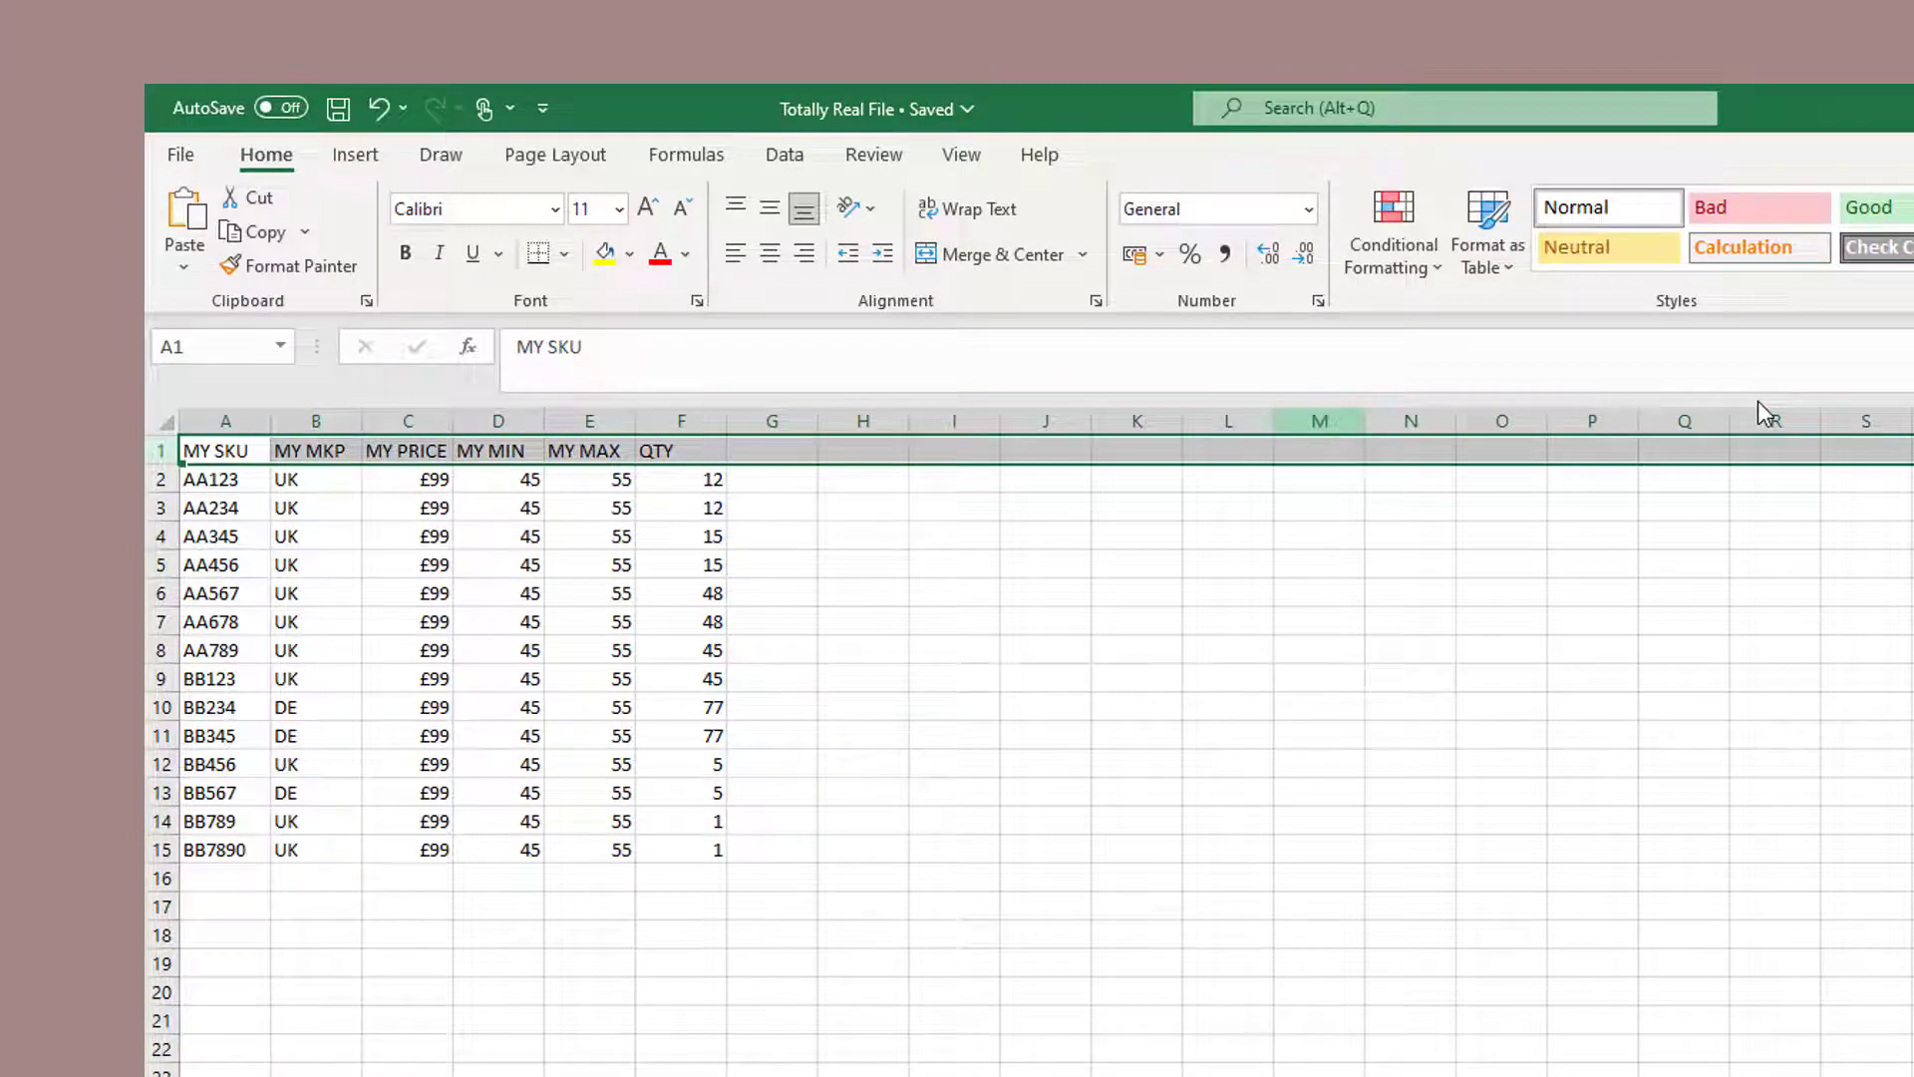
{"action": "left_click", "coordinate": [325, 450]}
{"action": "key", "text": "ctrl+shift+l"}
{"action": "left_click", "coordinate": [348, 451]}
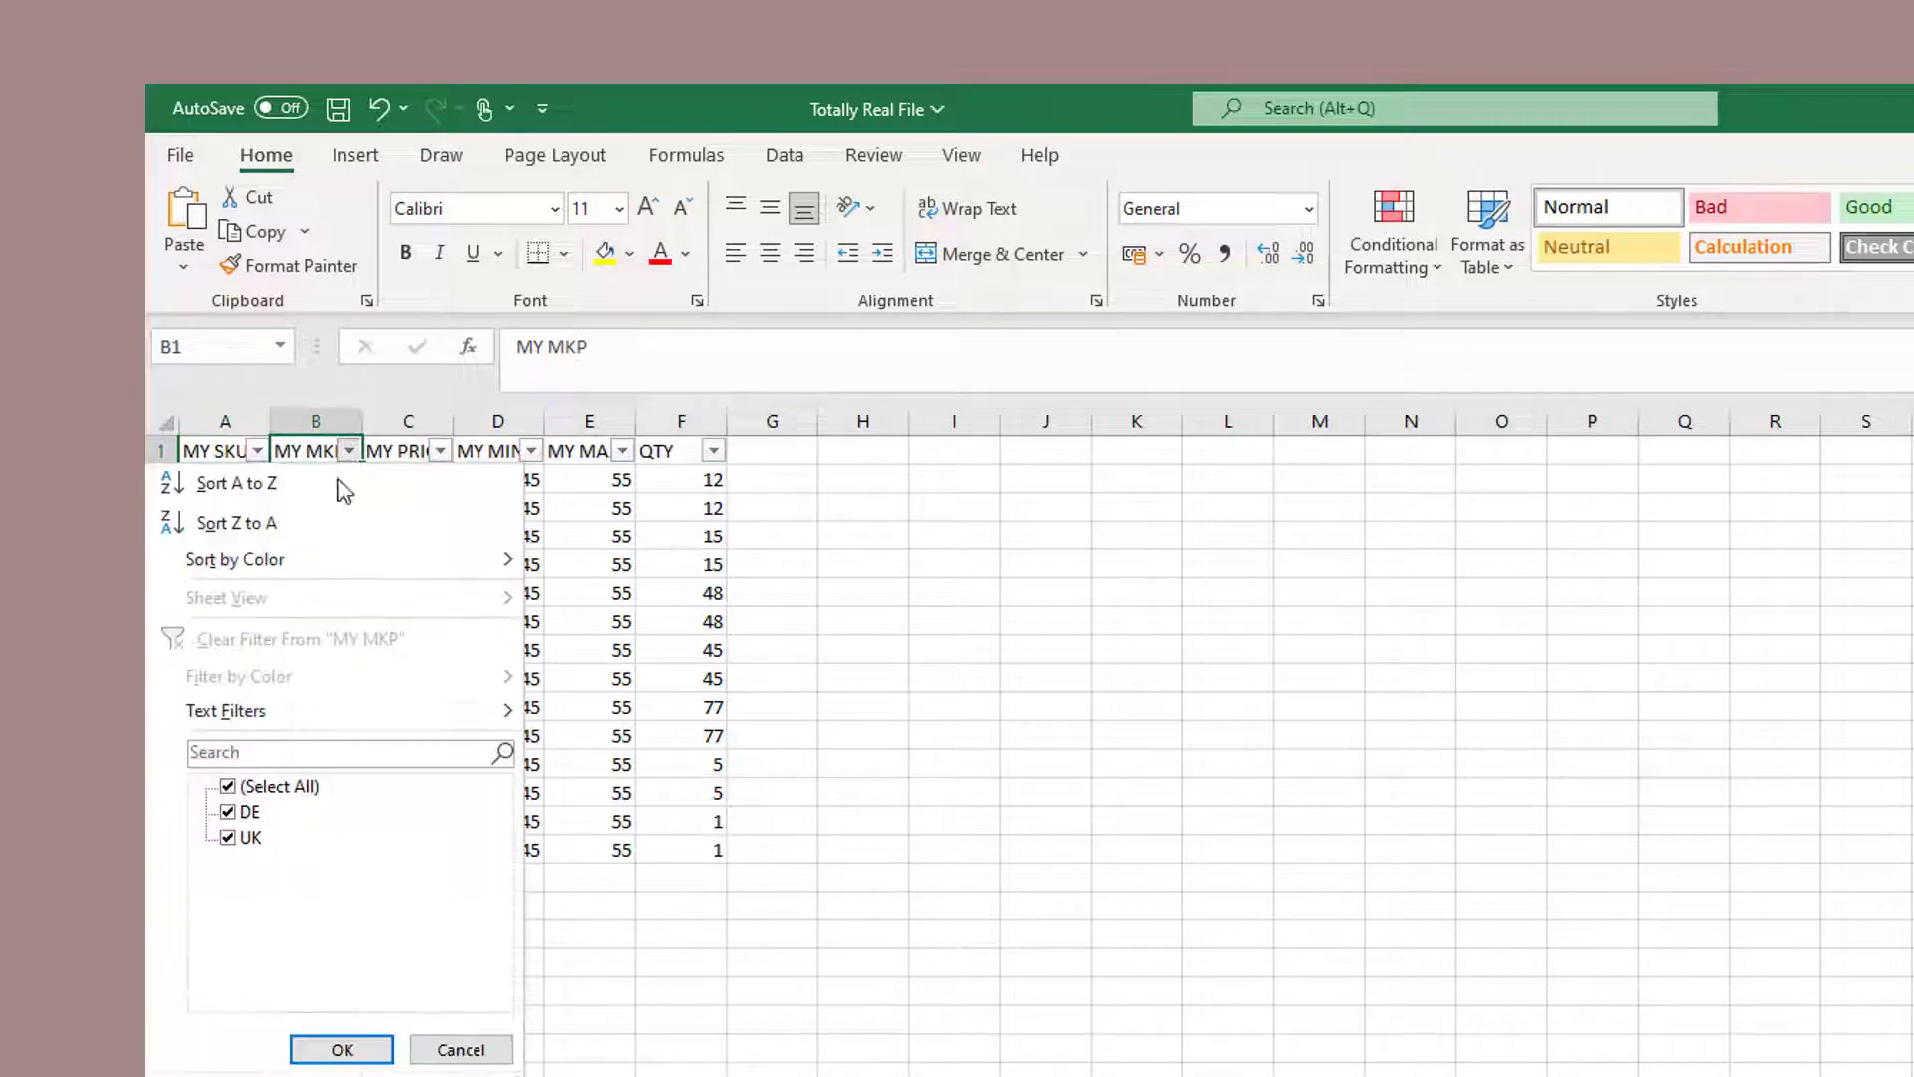
{"action": "left_click", "coordinate": [247, 786]}
{"action": "left_click", "coordinate": [229, 837]}
{"action": "left_click", "coordinate": [342, 1049]}
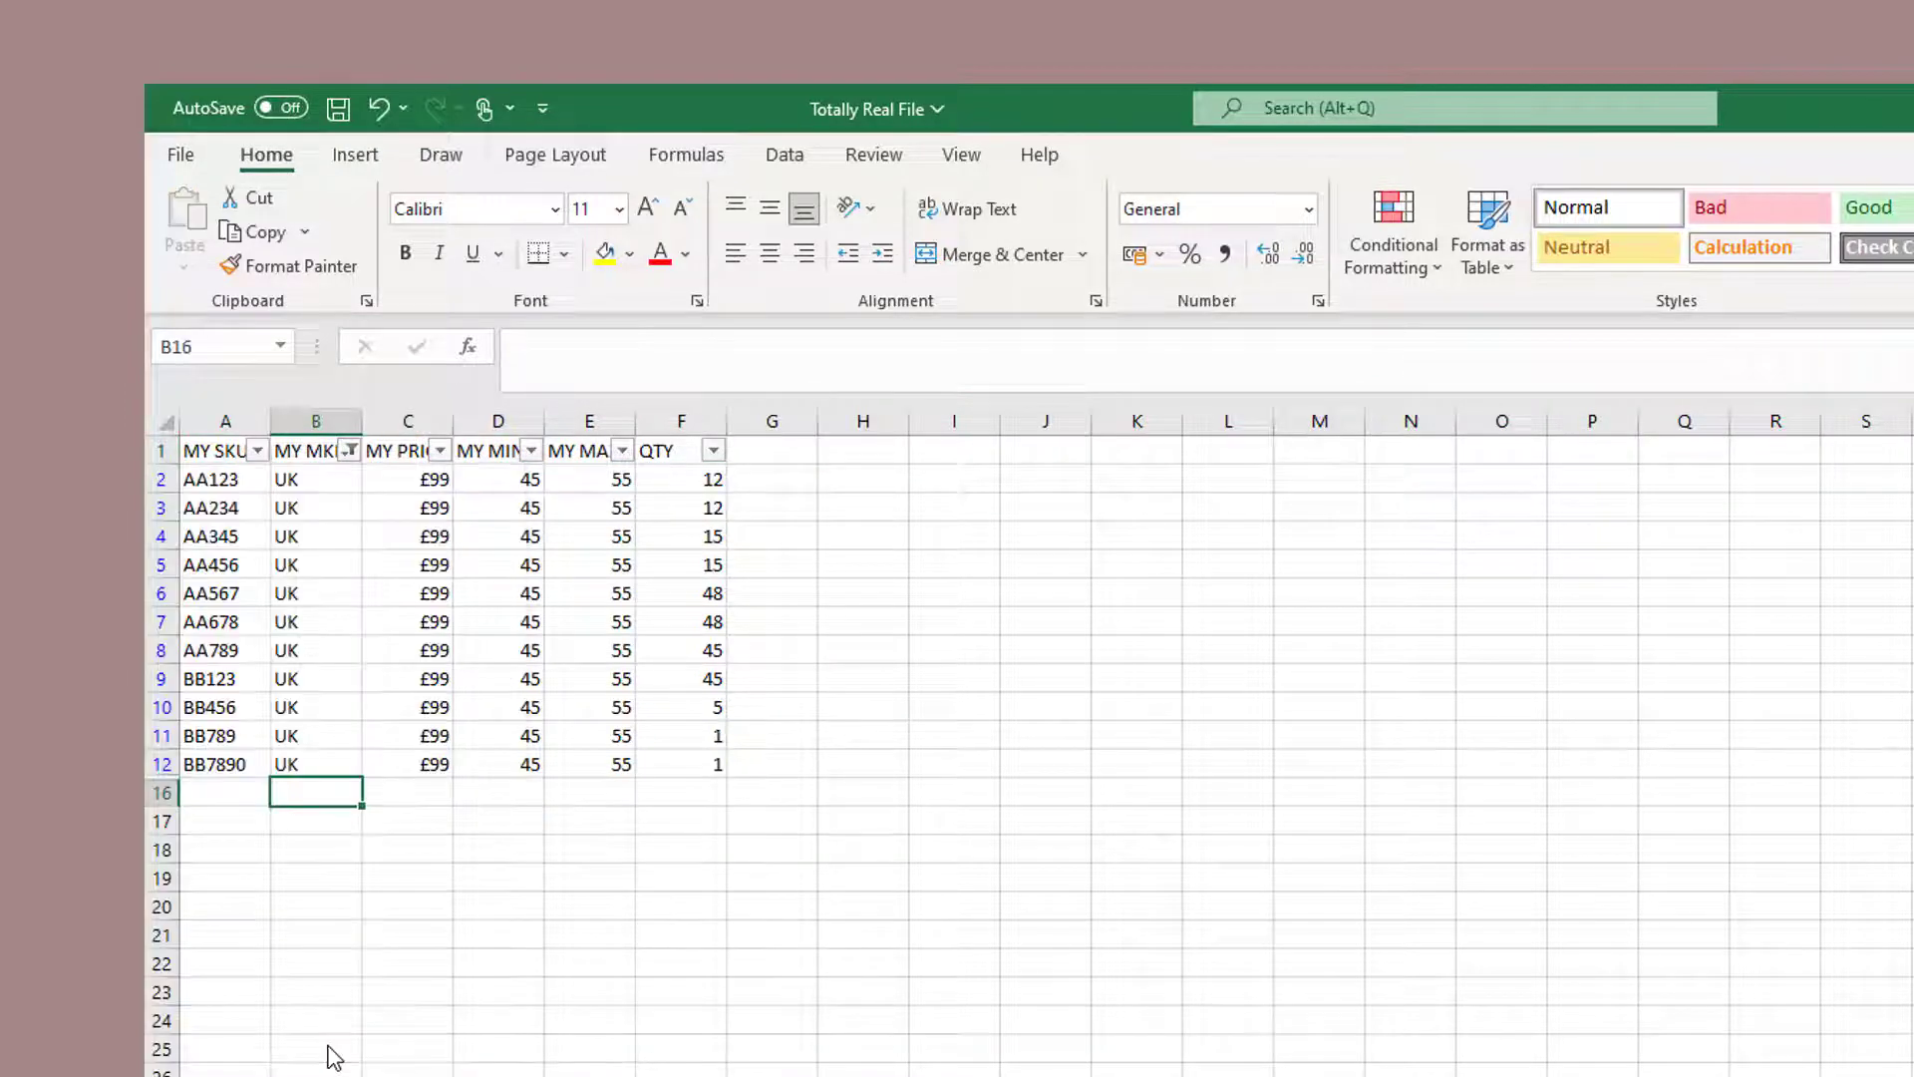
Step: Copy the filtered UK SKUs from Totally Real File into the template's sku column, starting at A2
{"action": "left_click_drag", "start_coordinate": [221, 480], "coordinate": [221, 763]}
{"action": "key", "text": "ctrl+c"}
{"action": "mouse_move", "coordinate": [297, 1066]}
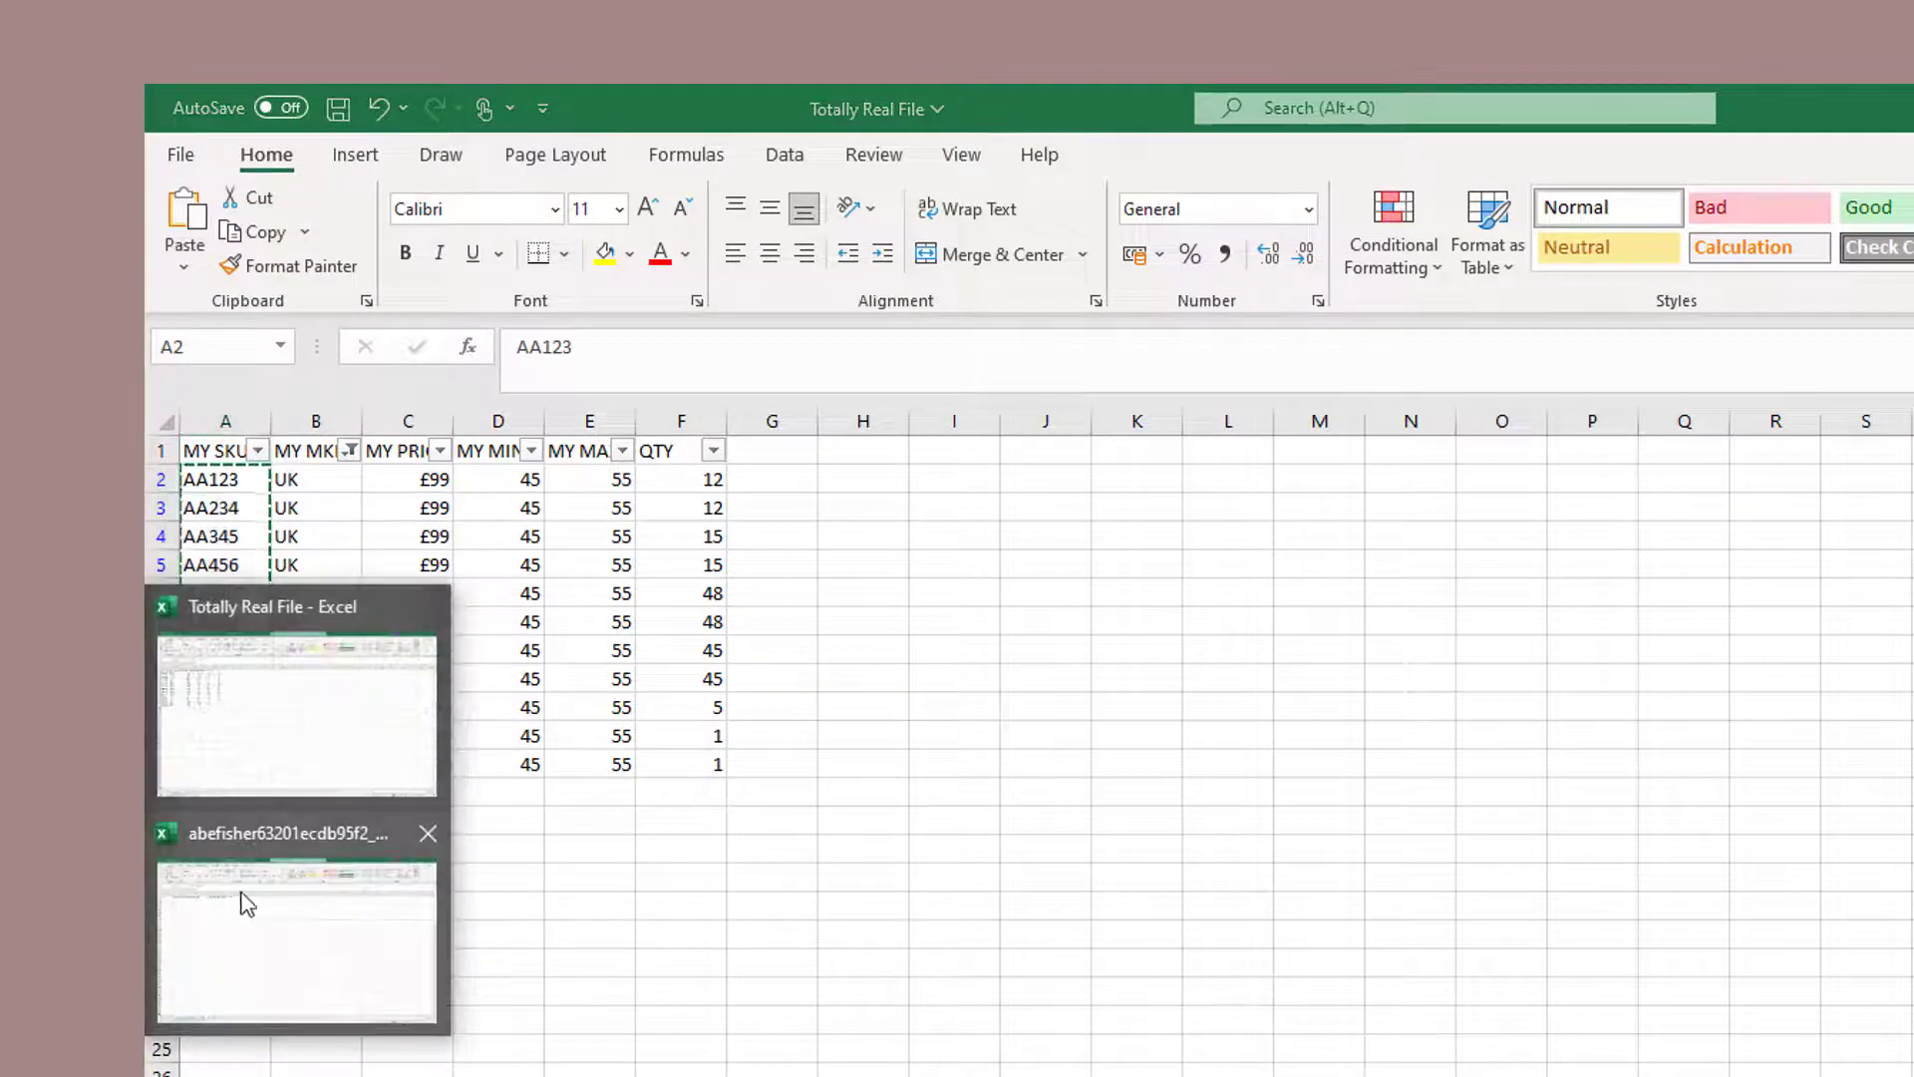
{"action": "left_click", "coordinate": [247, 903]}
{"action": "left_click", "coordinate": [239, 478]}
{"action": "key", "text": "ctrl+v"}
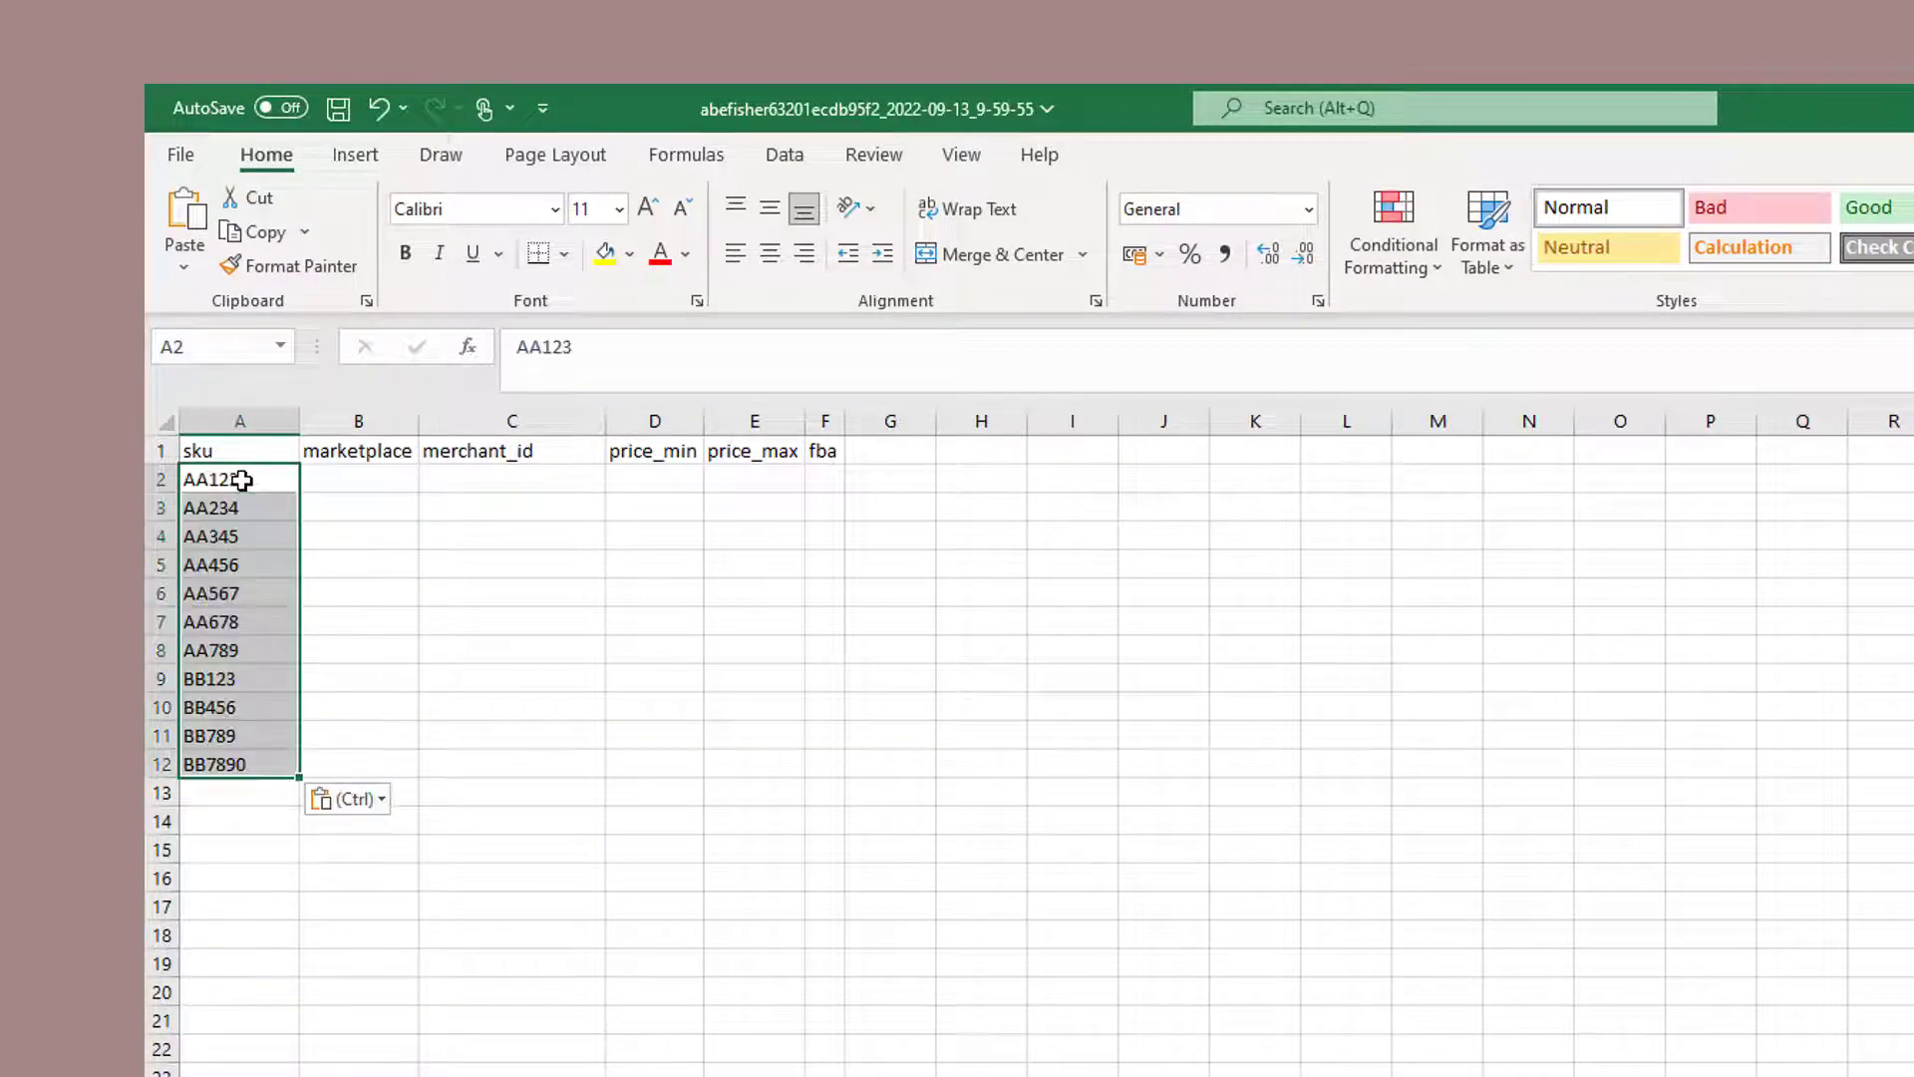
Step: Copy the filtered MY MIN and MY MAX values from Totally Real File into the template's price_min and price_max columns, starting at D2
{"action": "mouse_move", "coordinate": [297, 1067]}
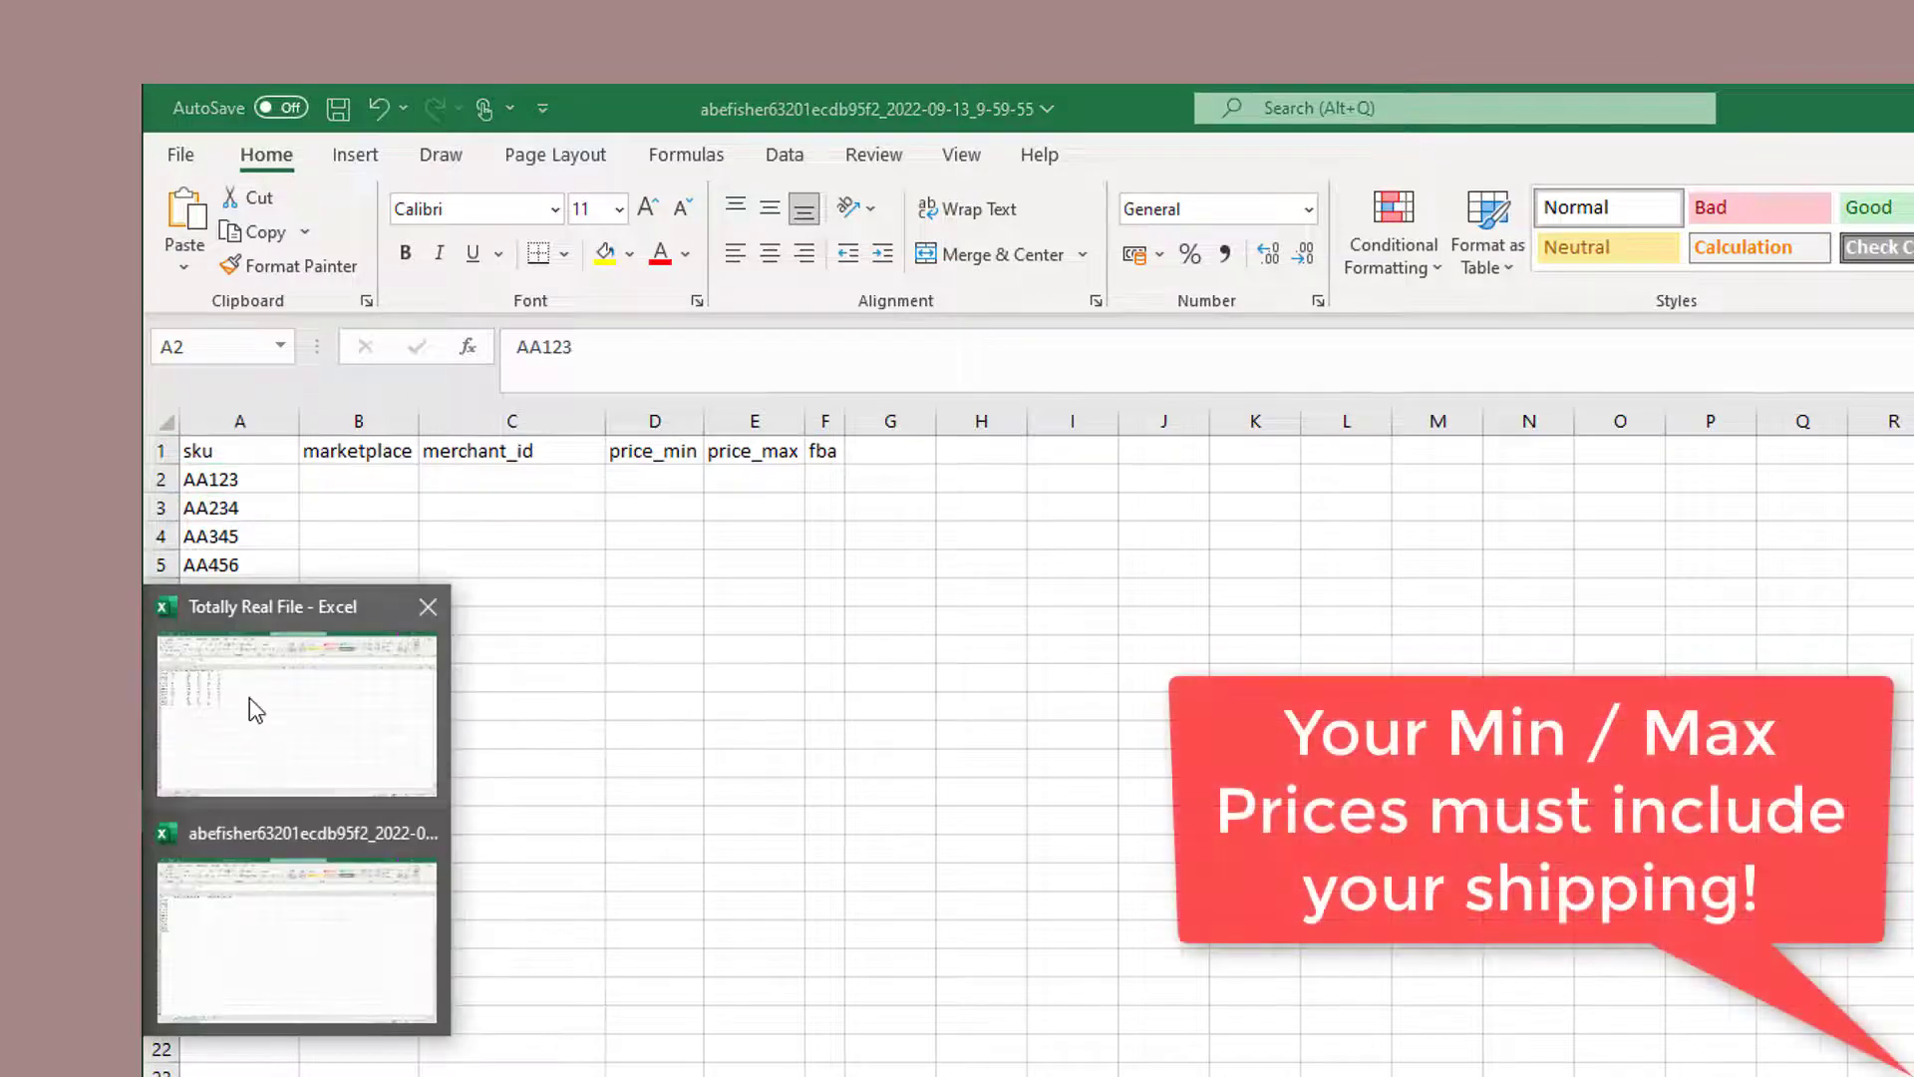
{"action": "left_click", "coordinate": [248, 705]}
{"action": "left_click_drag", "start_coordinate": [493, 481], "coordinate": [606, 760]}
{"action": "key", "text": "ctrl+c"}
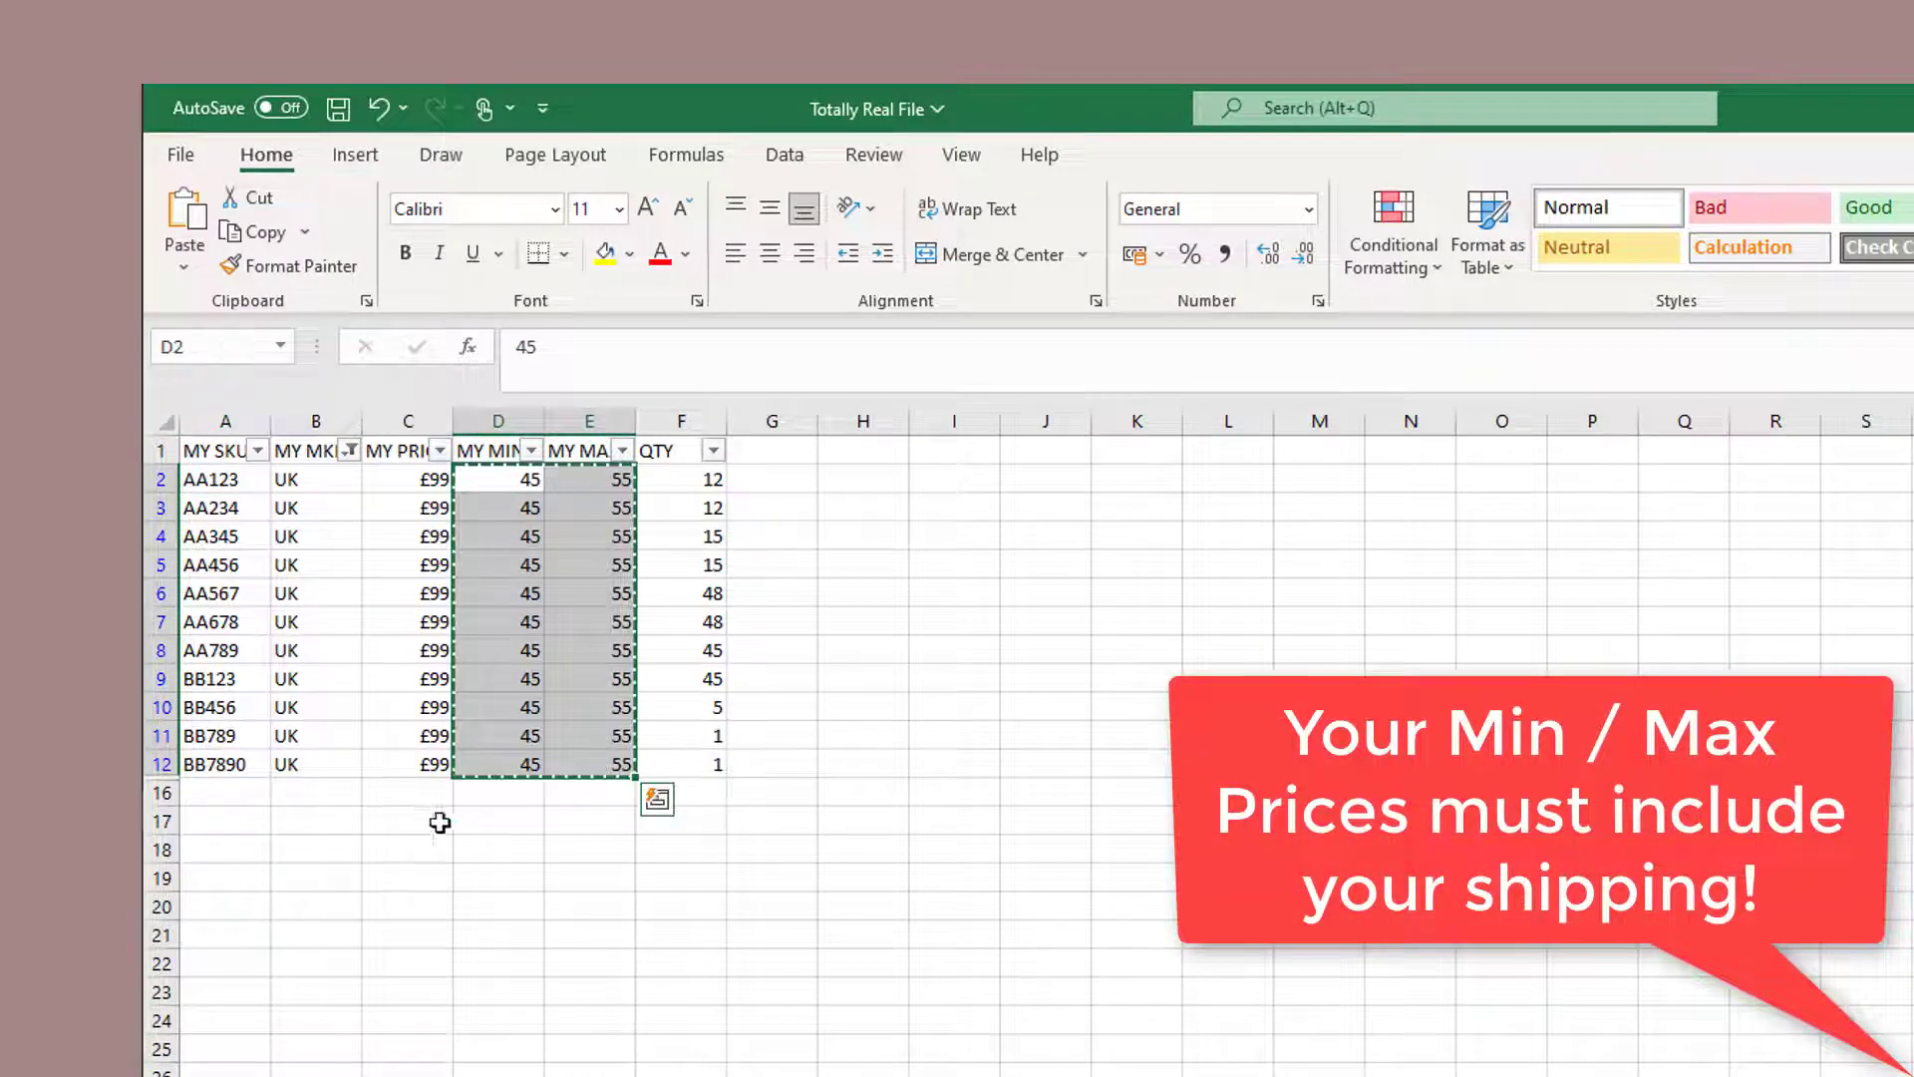
{"action": "mouse_move", "coordinate": [297, 1067]}
{"action": "left_click", "coordinate": [248, 880]}
{"action": "left_click", "coordinate": [645, 476]}
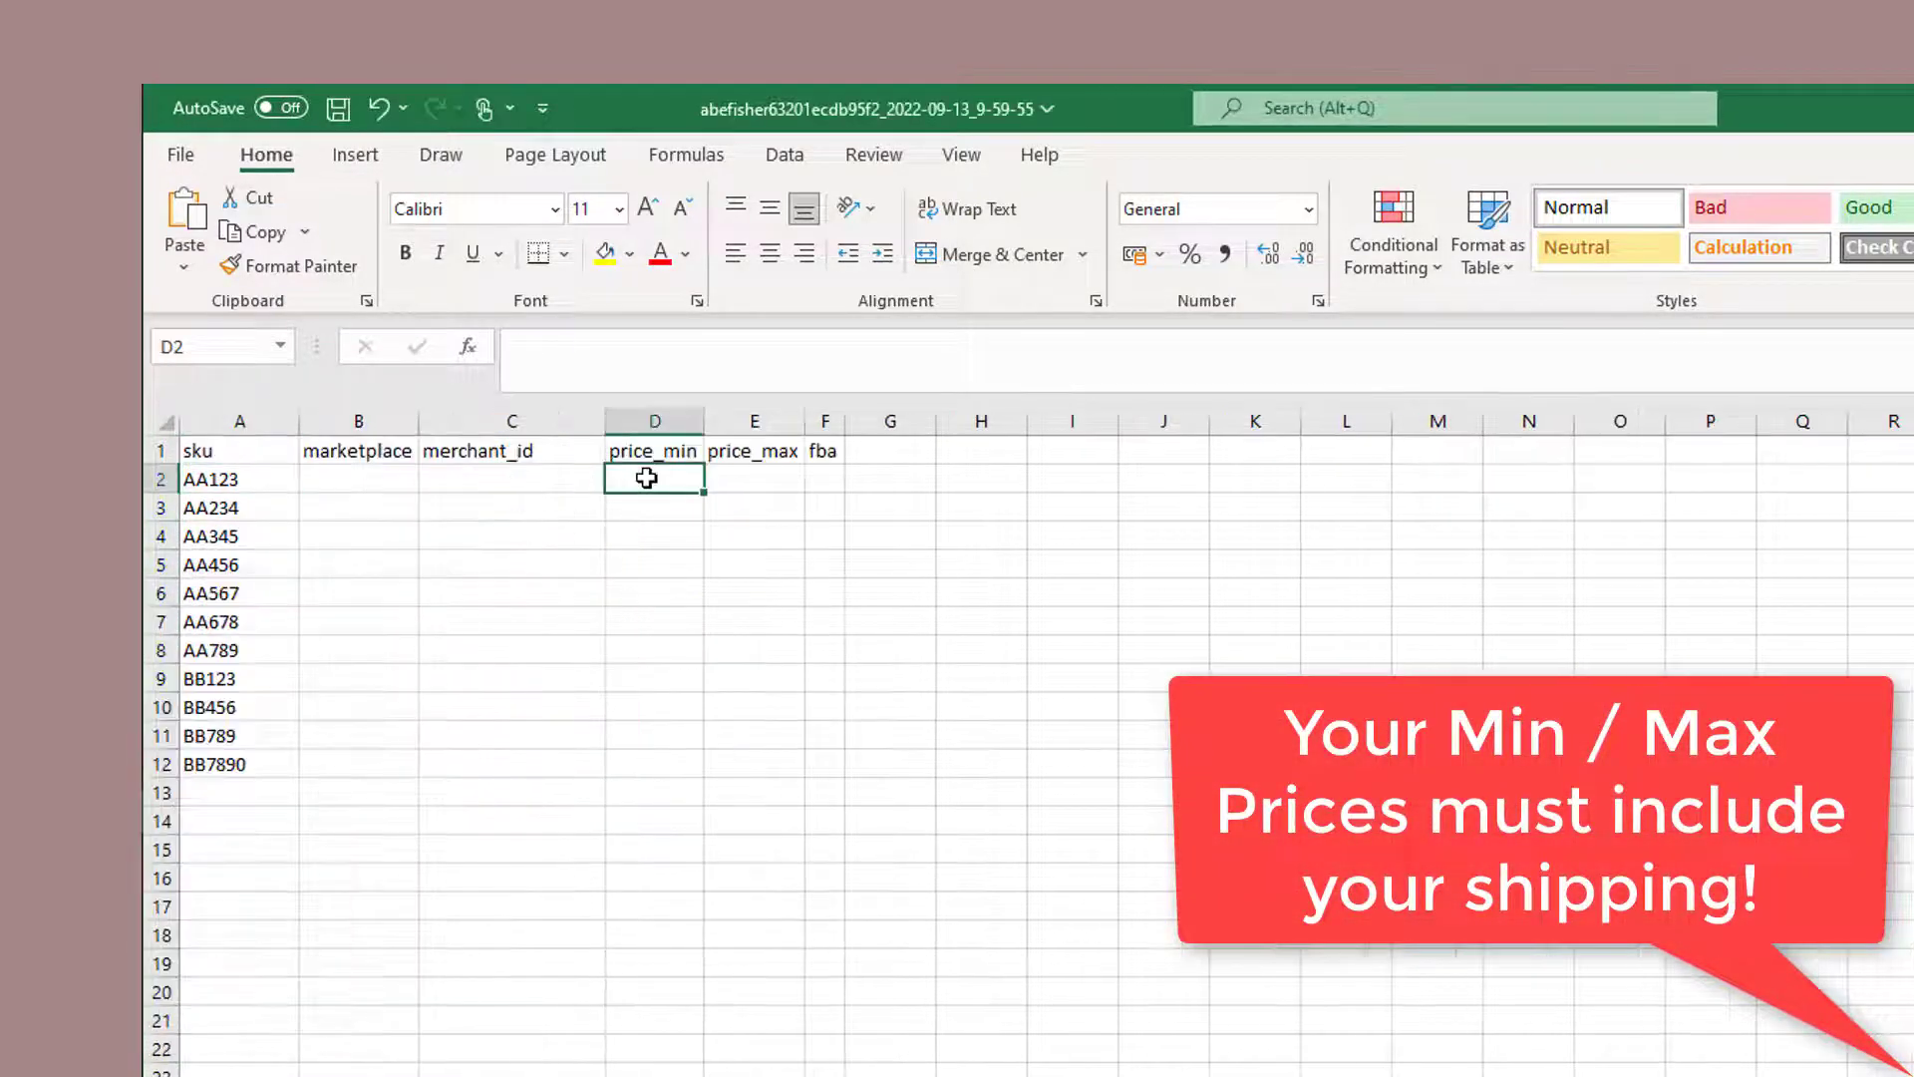
{"action": "key", "text": "ctrl+v"}
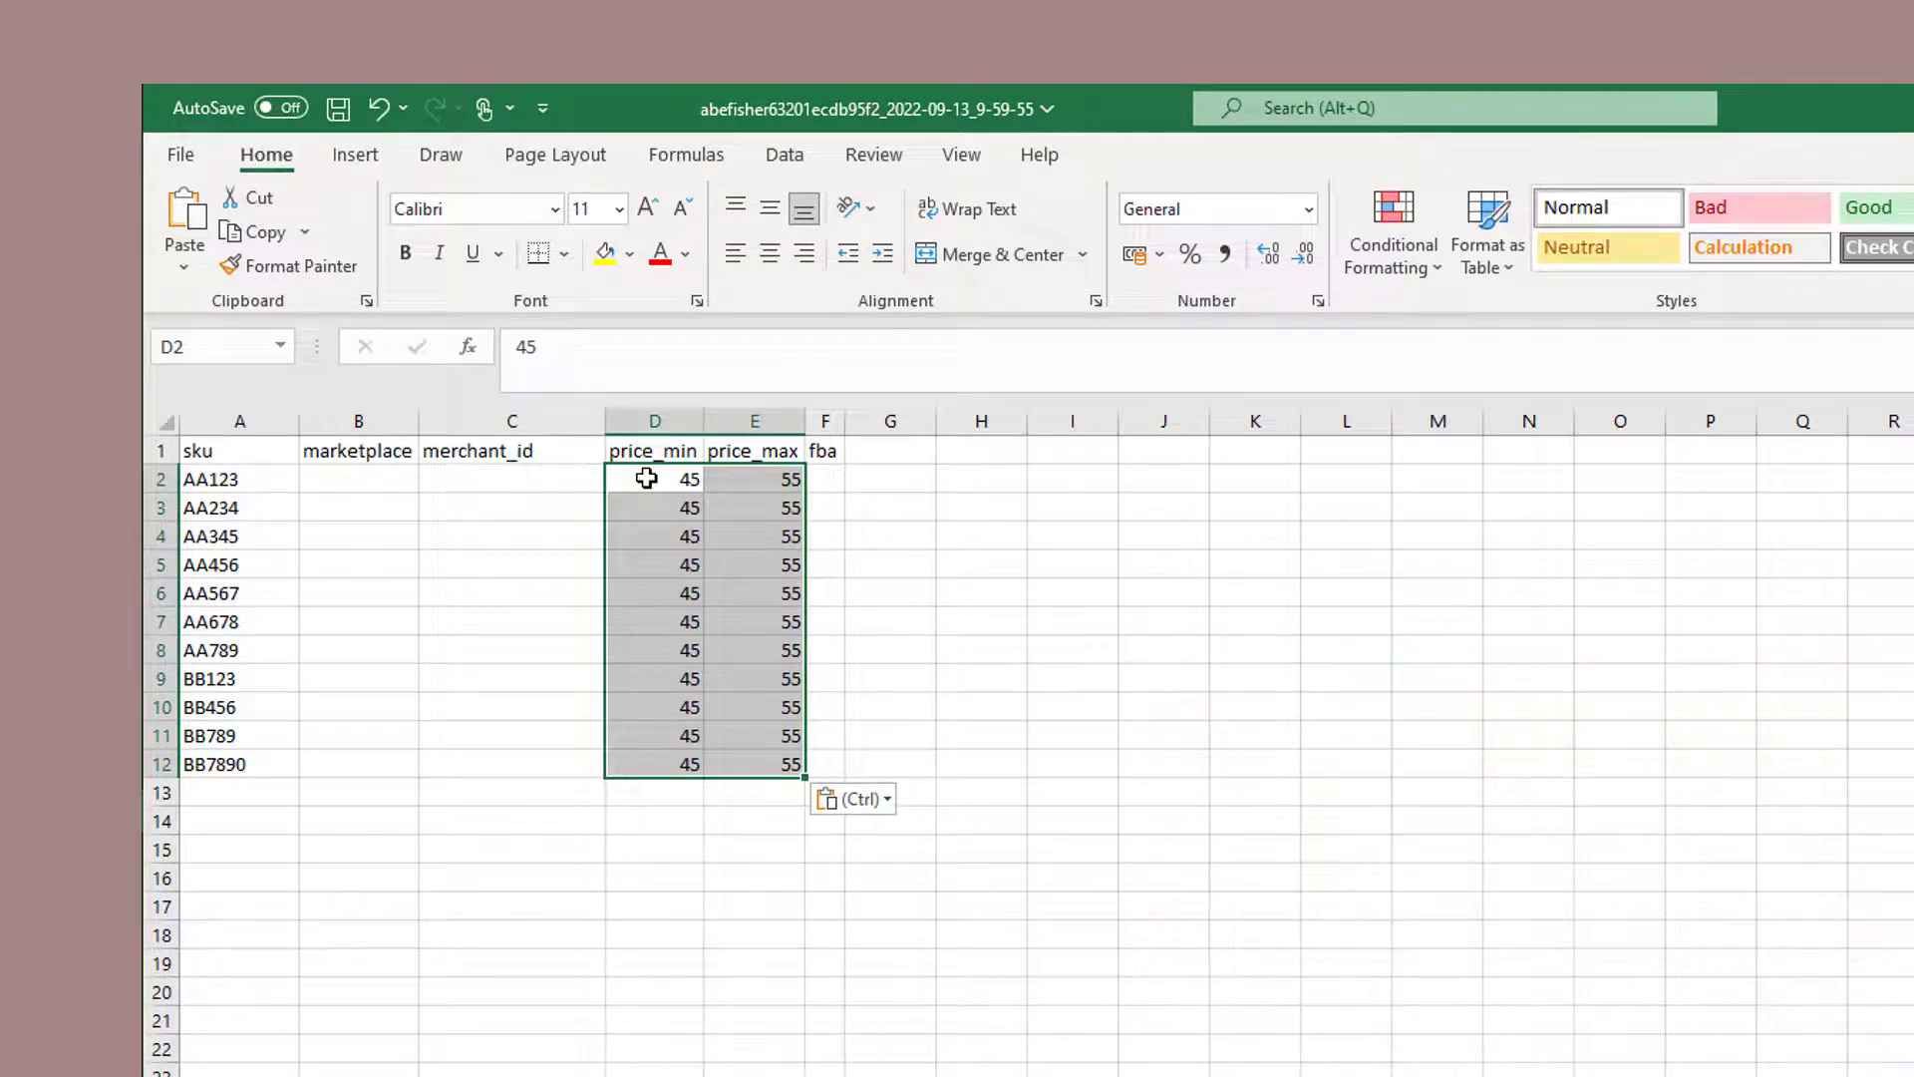
{"action": "left_click", "coordinate": [646, 479]}
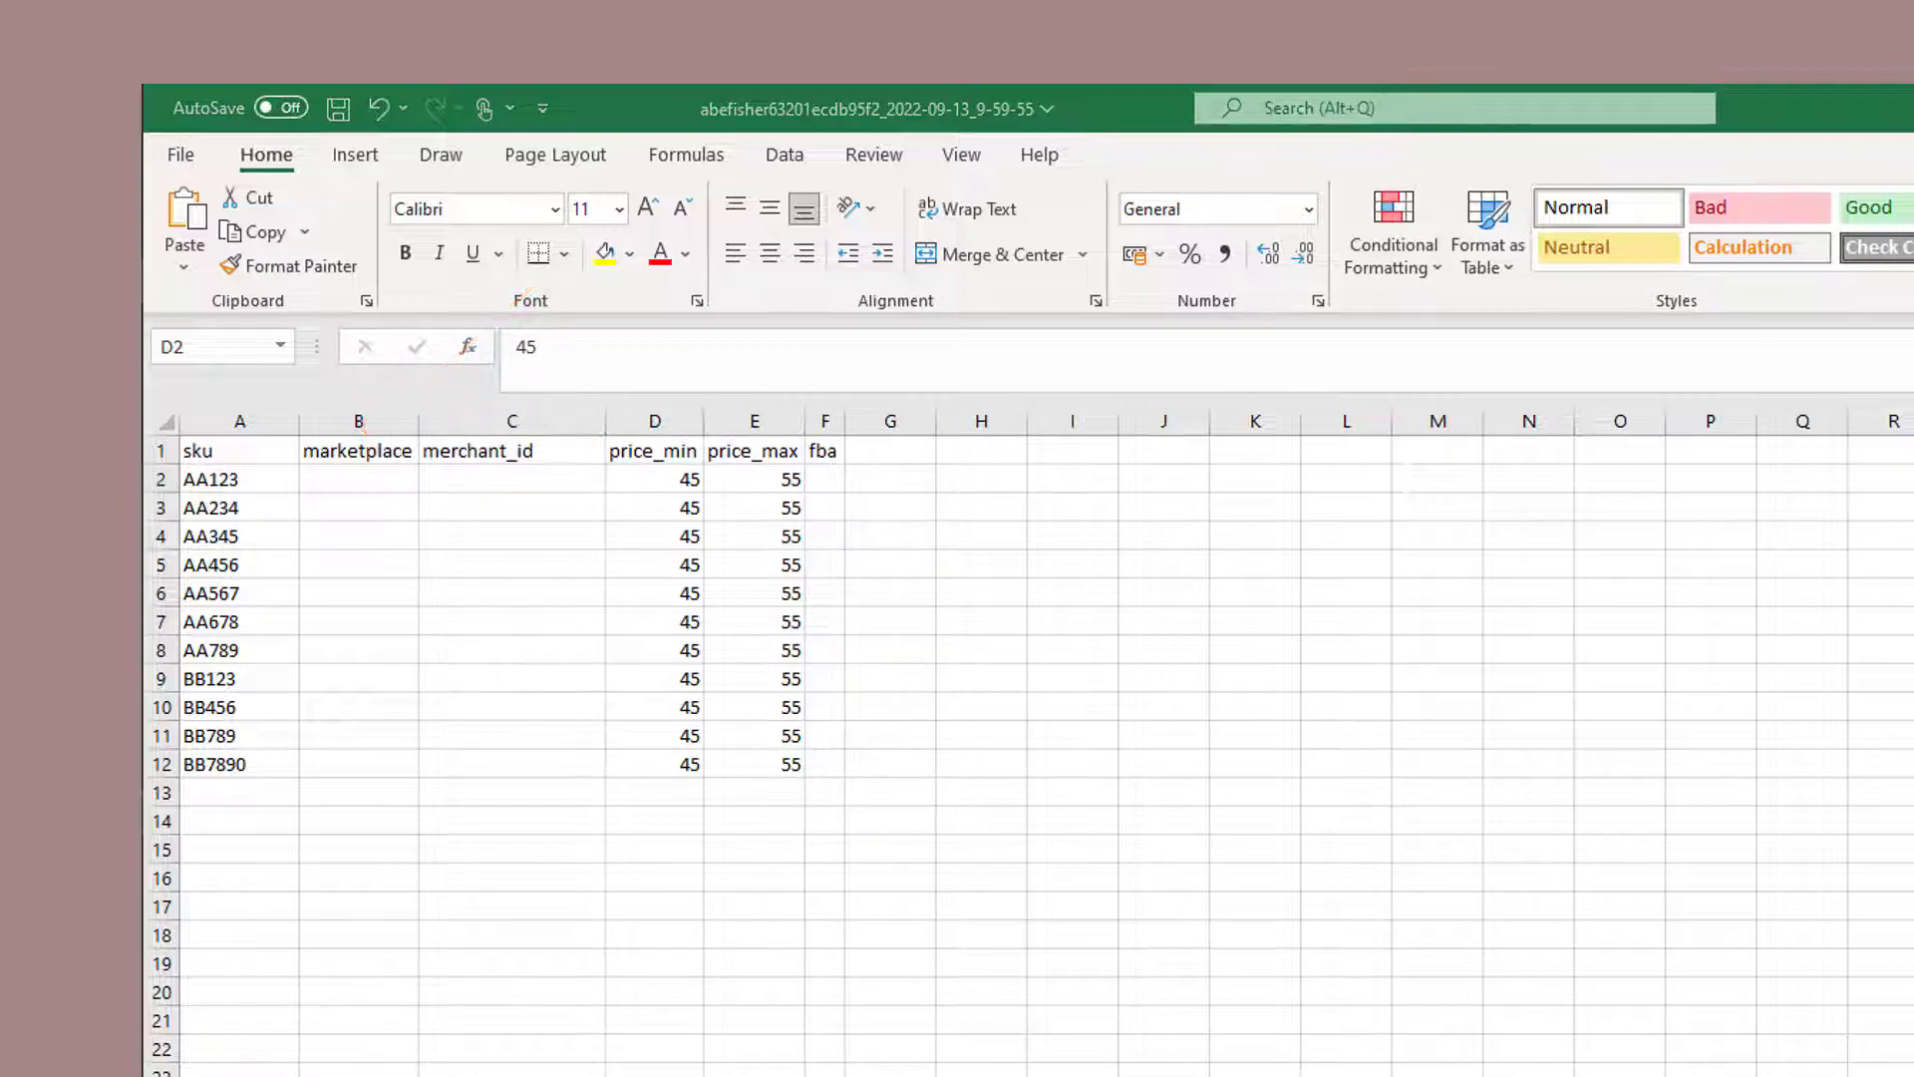
Step: Fill the marketplace column with AUK for all listed SKUs, B2 to B12
{"action": "left_click", "coordinate": [366, 478]}
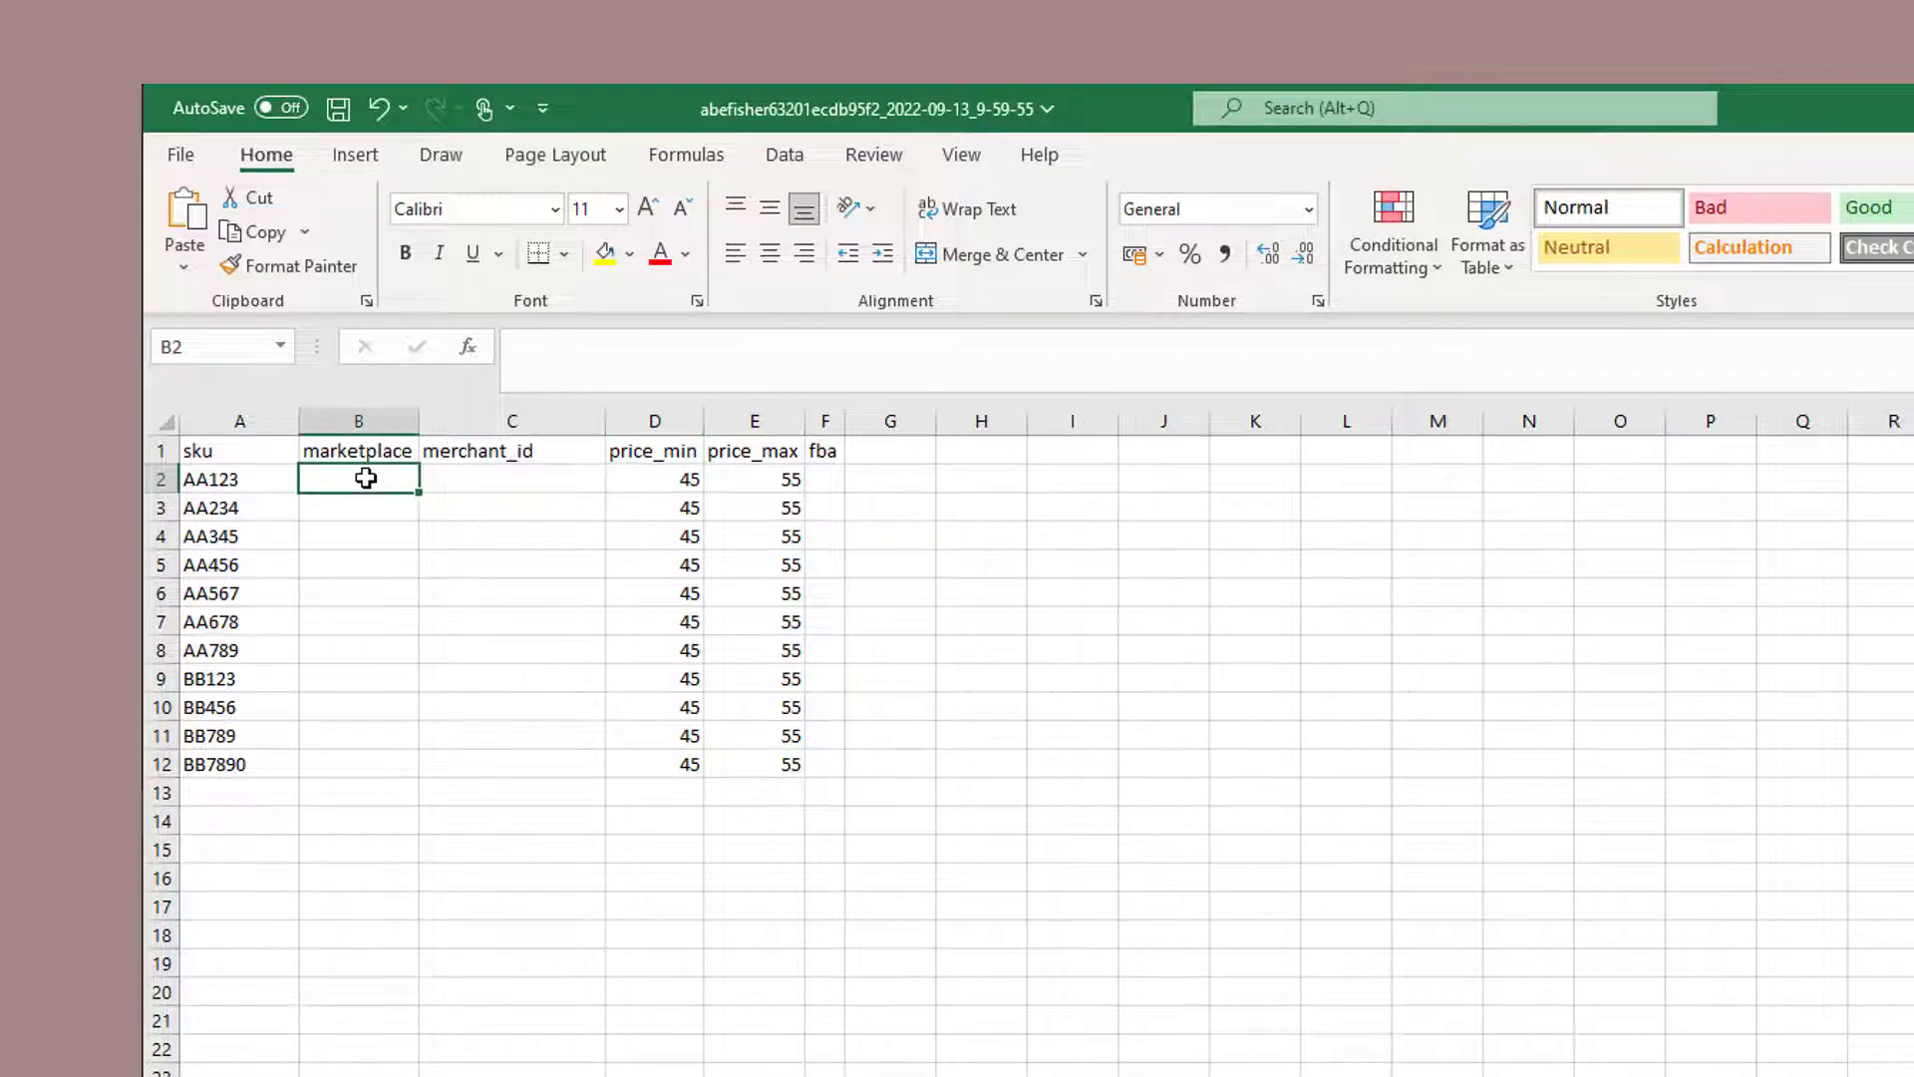
{"action": "type", "text": "AUK"}
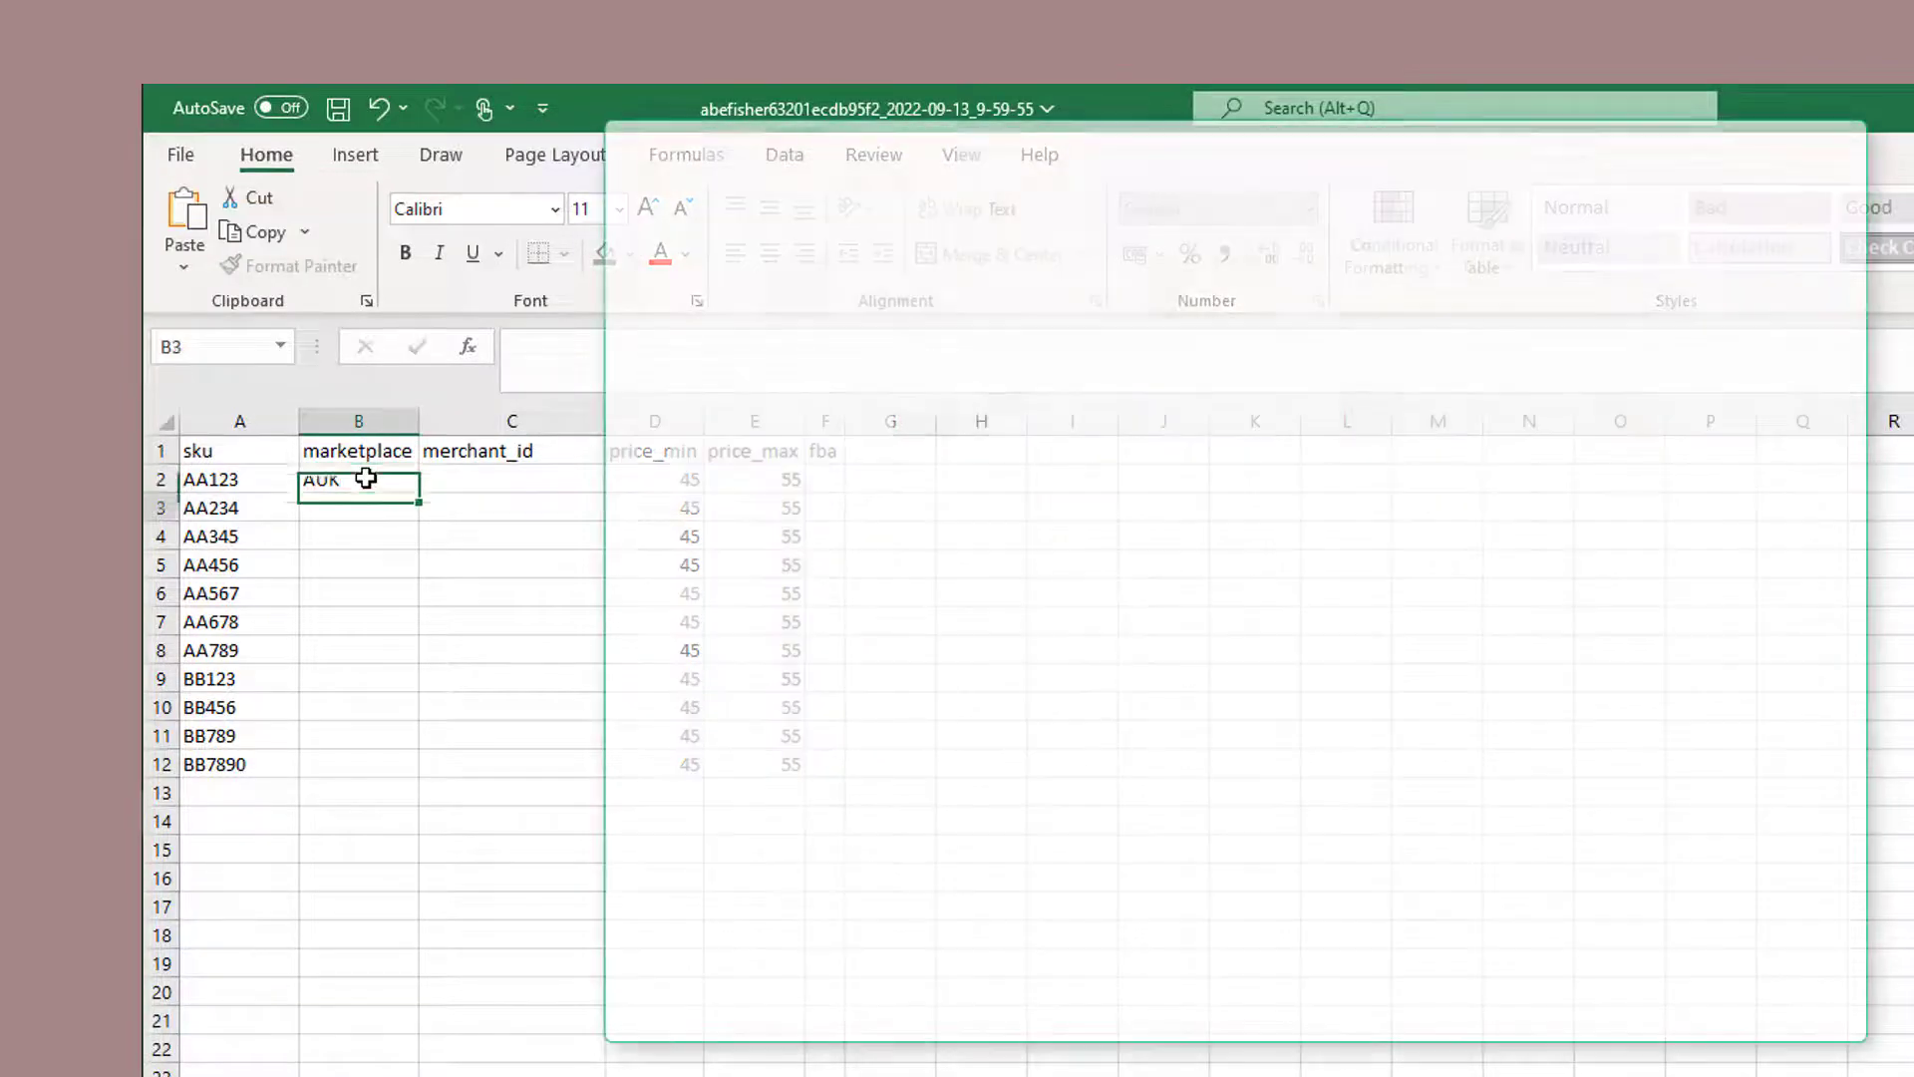
{"action": "key", "text": "ctrl+c"}
{"action": "key", "text": "Down"}
{"action": "key", "text": "shift+Down"}
{"action": "key", "text": "shift+Down"}
{"action": "key", "text": "shift+Down"}
{"action": "key", "text": "shift+Down"}
{"action": "key", "text": "shift+Down"}
{"action": "key", "text": "shift+Down"}
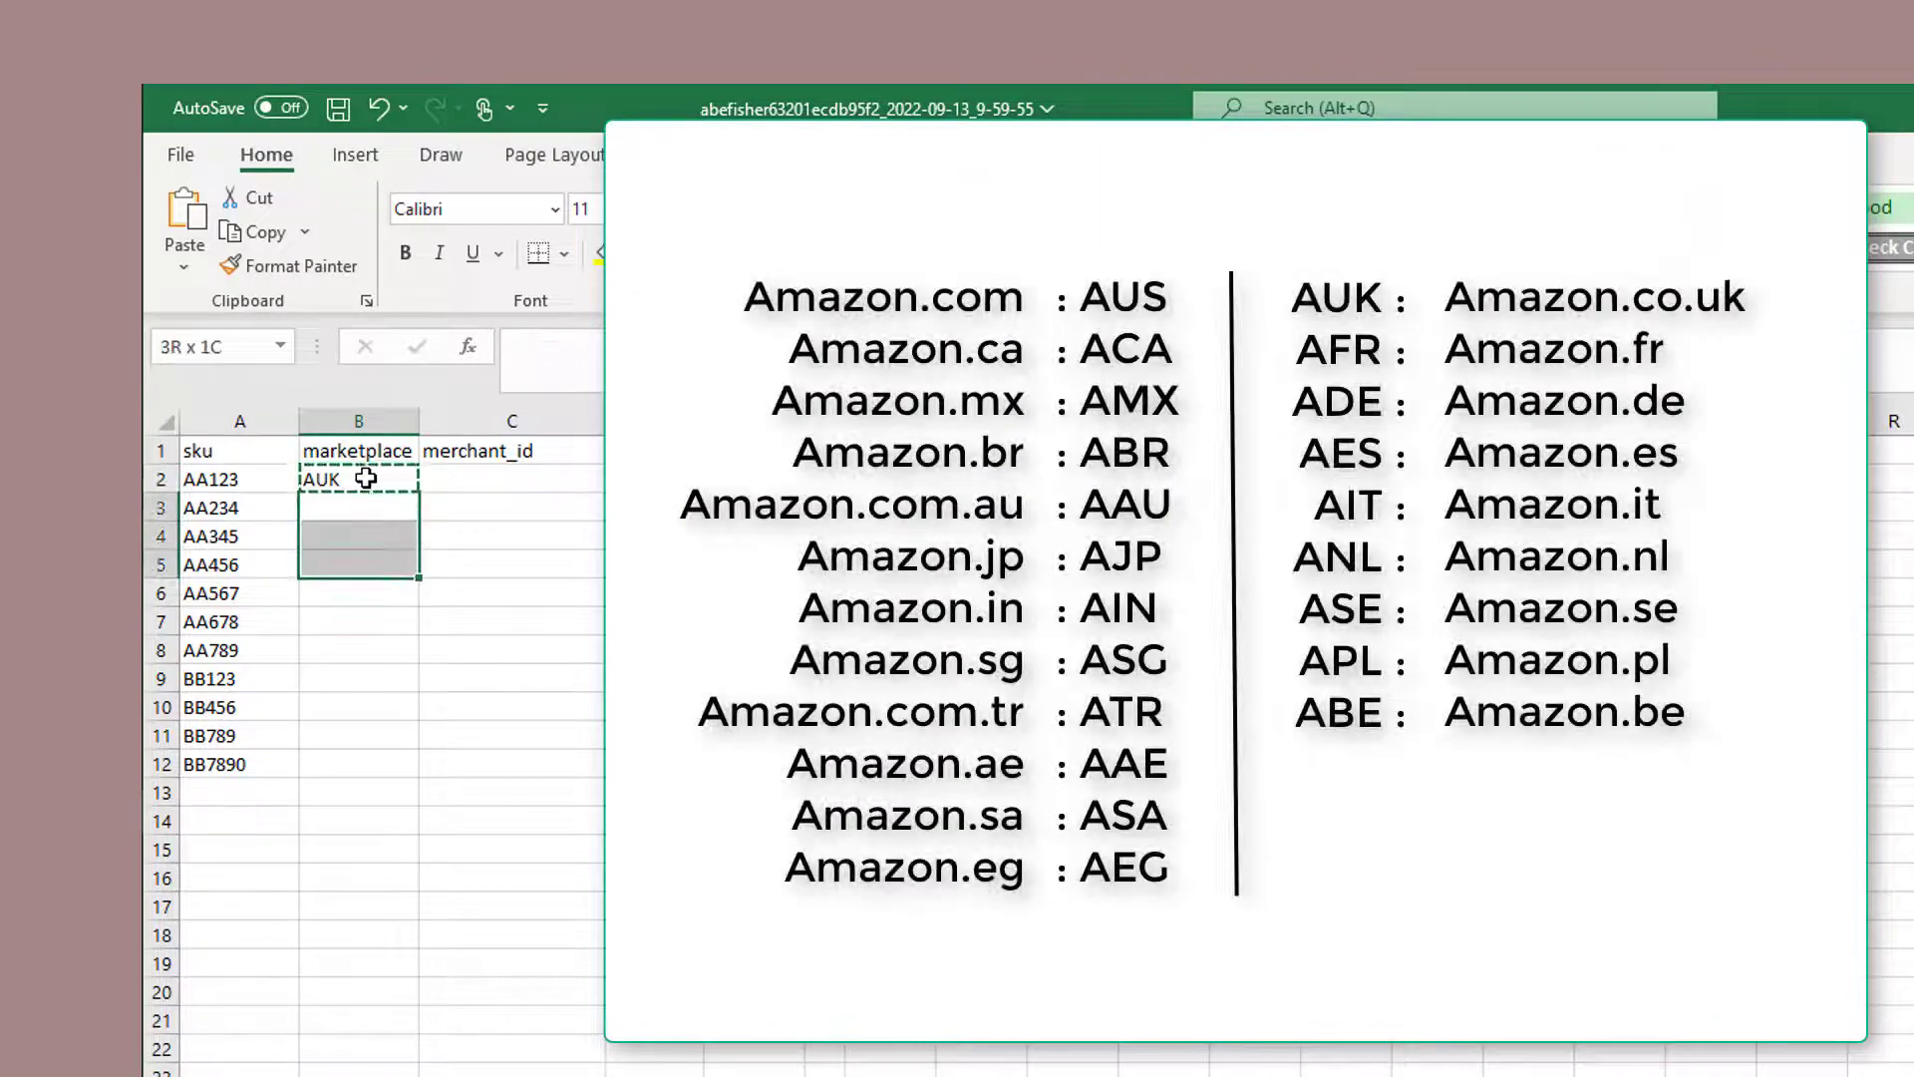
{"action": "key", "text": "shift+Down"}
{"action": "key", "text": "shift+Down"}
{"action": "key", "text": "shift+Down"}
{"action": "key", "text": "ctrl+v"}
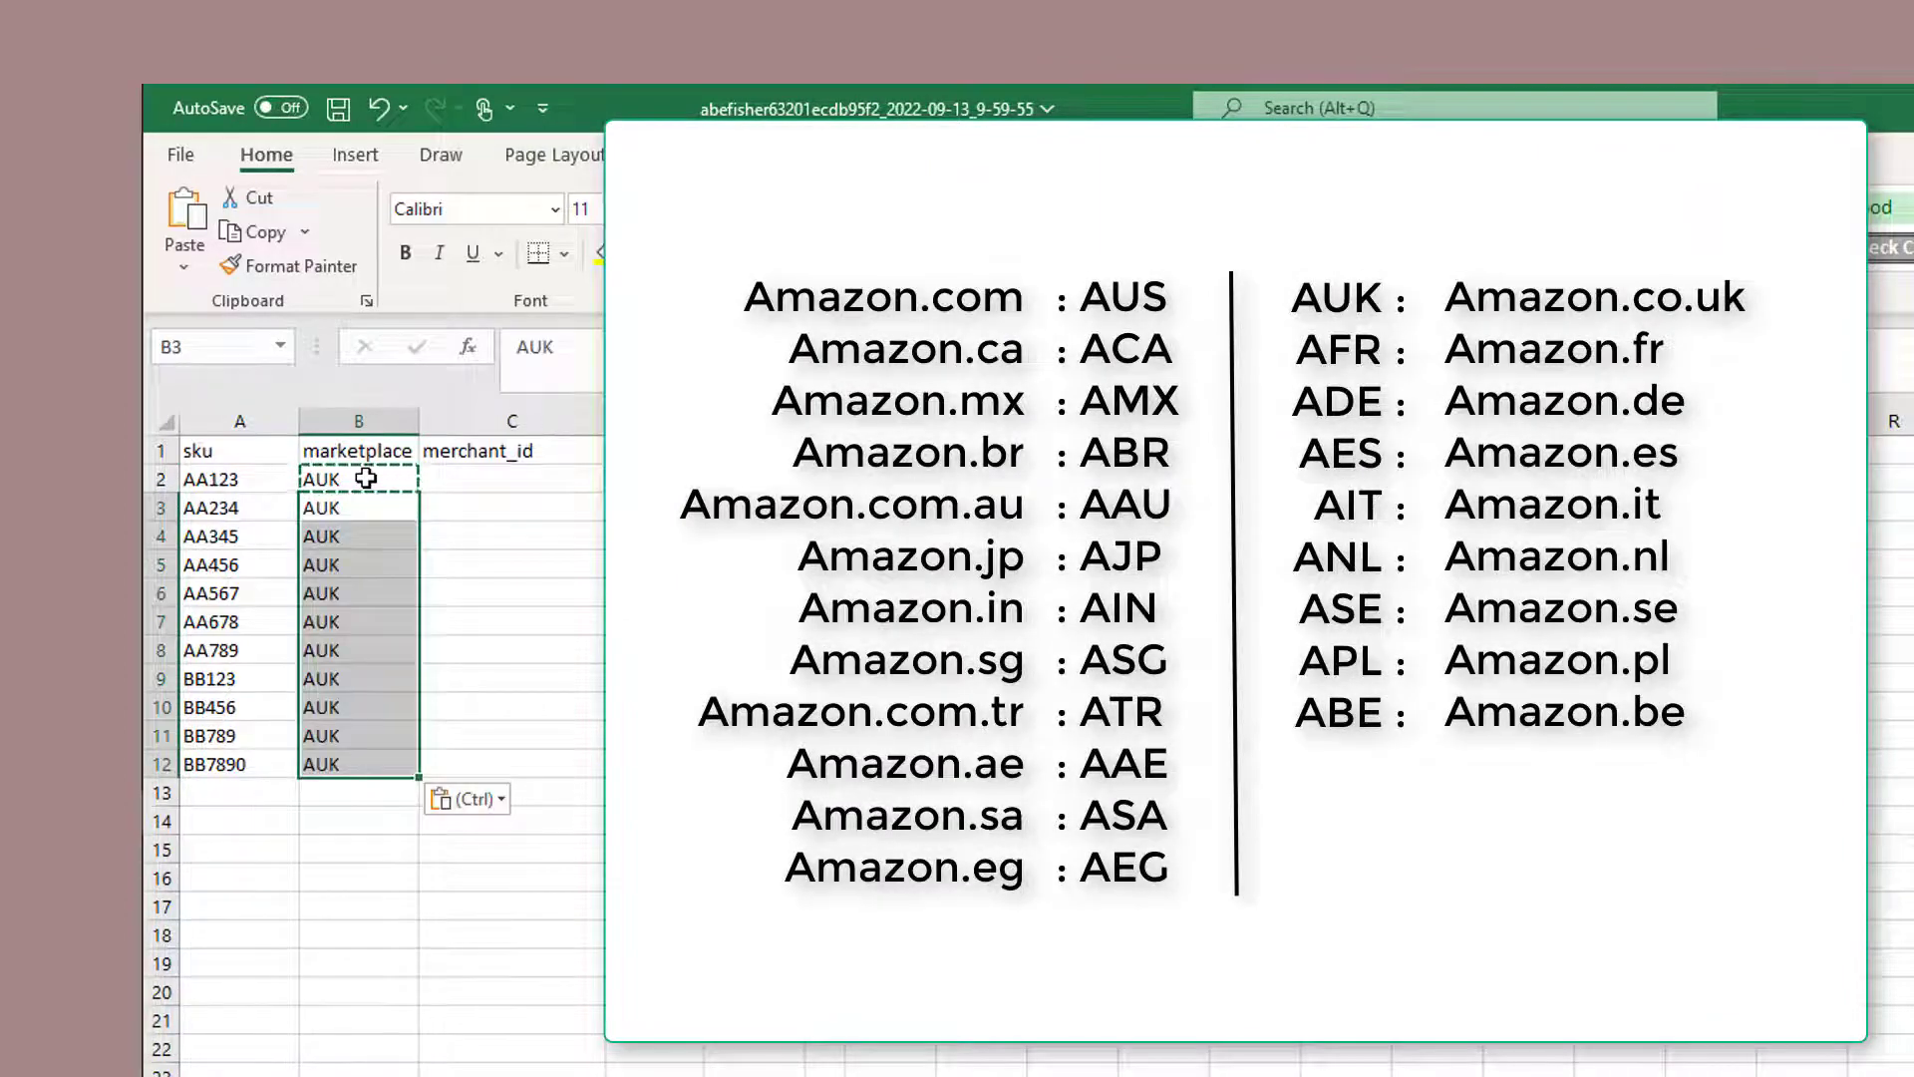
{"action": "left_click", "coordinate": [350, 482]}
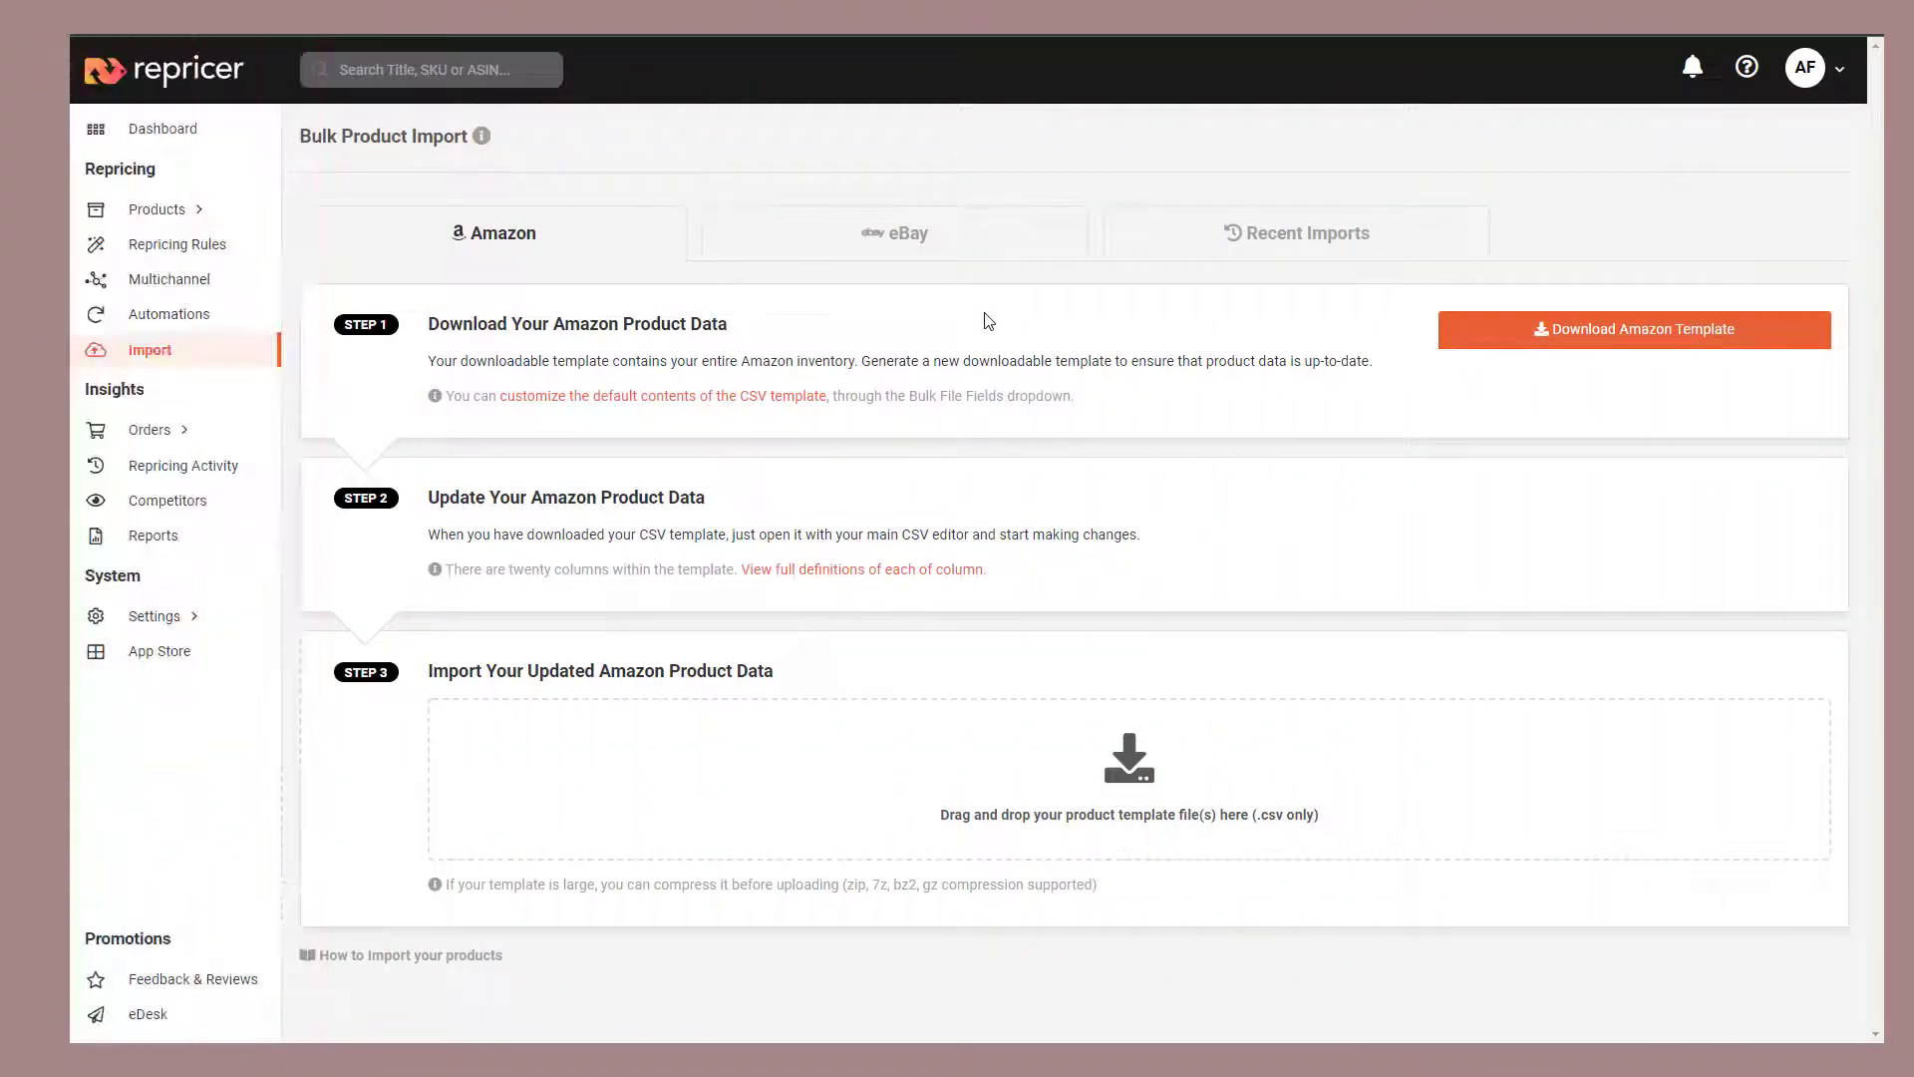
{"action": "left_click", "coordinate": [195, 628]}
{"action": "left_click", "coordinate": [164, 757]}
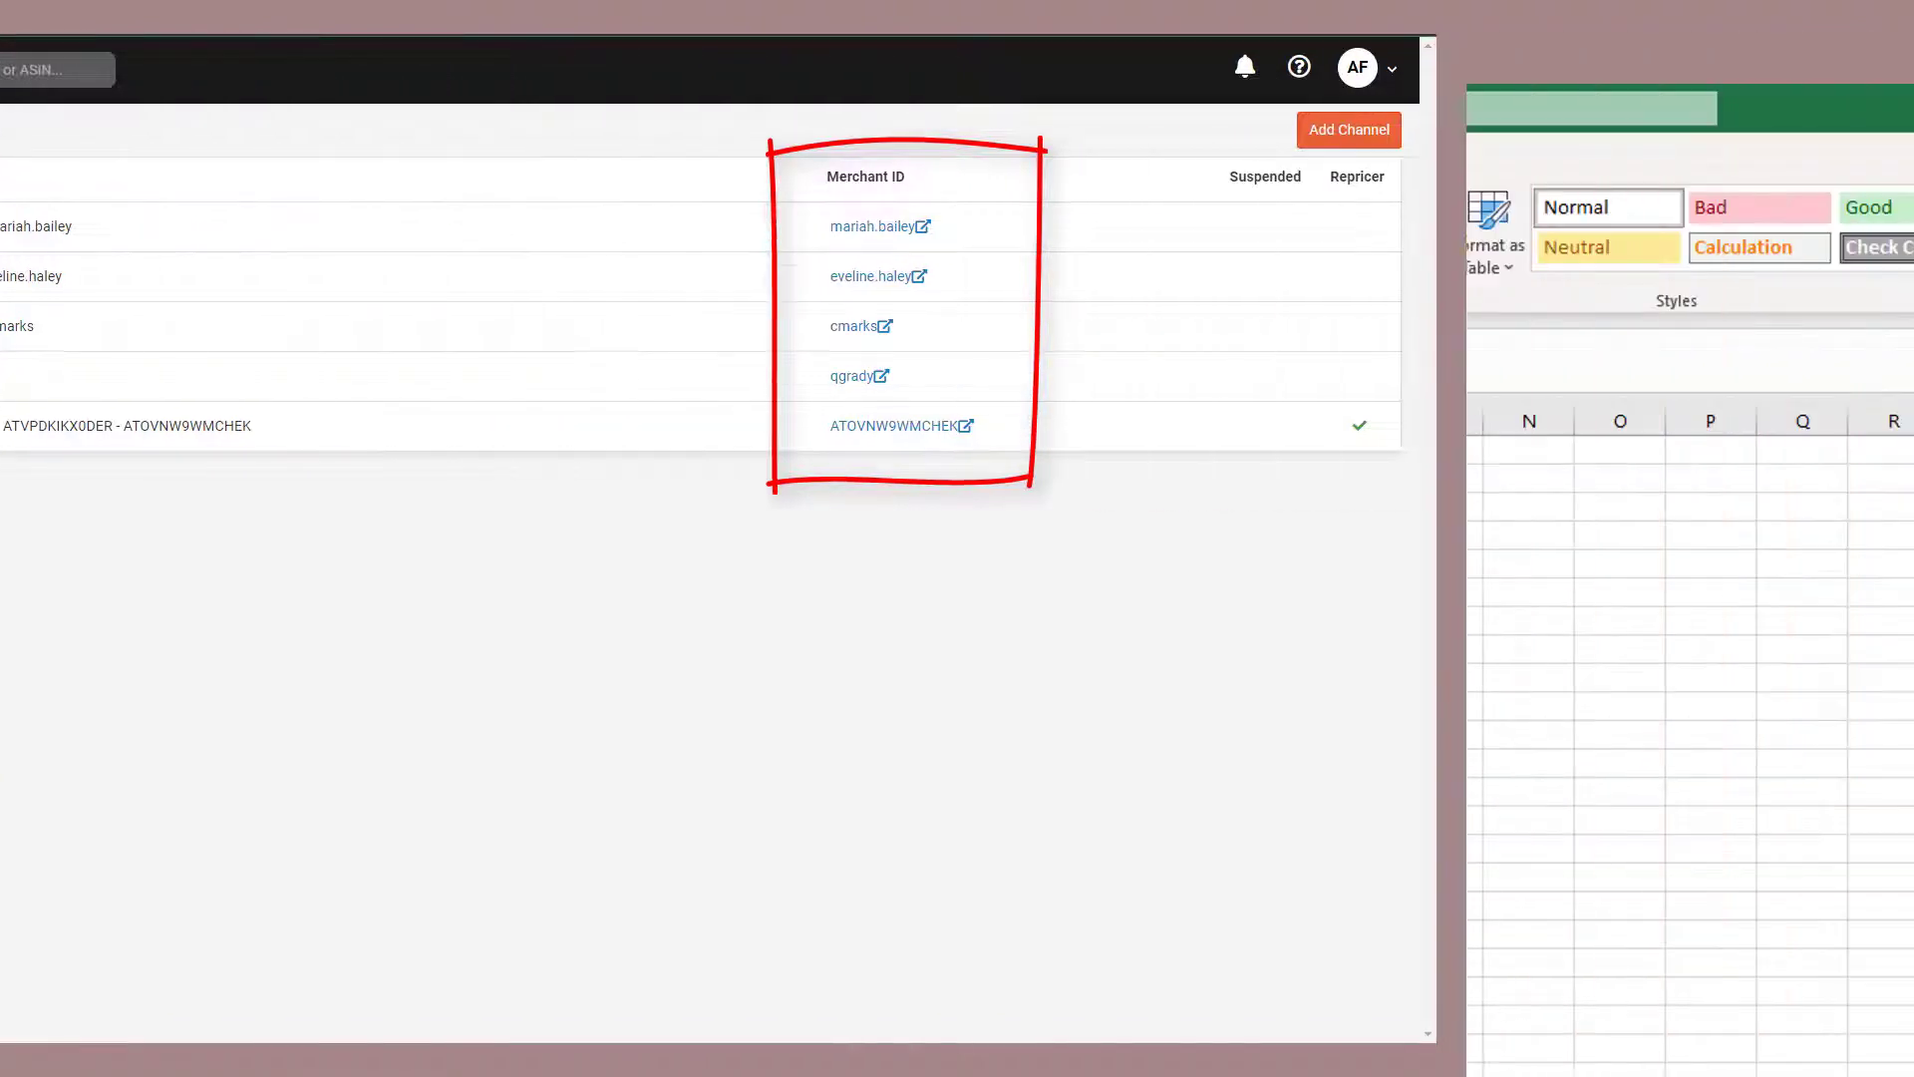
{"action": "left_click", "coordinate": [483, 505]}
{"action": "left_click_drag", "start_coordinate": [483, 506], "coordinate": [464, 755]}
{"action": "key", "text": "ctrl+v"}
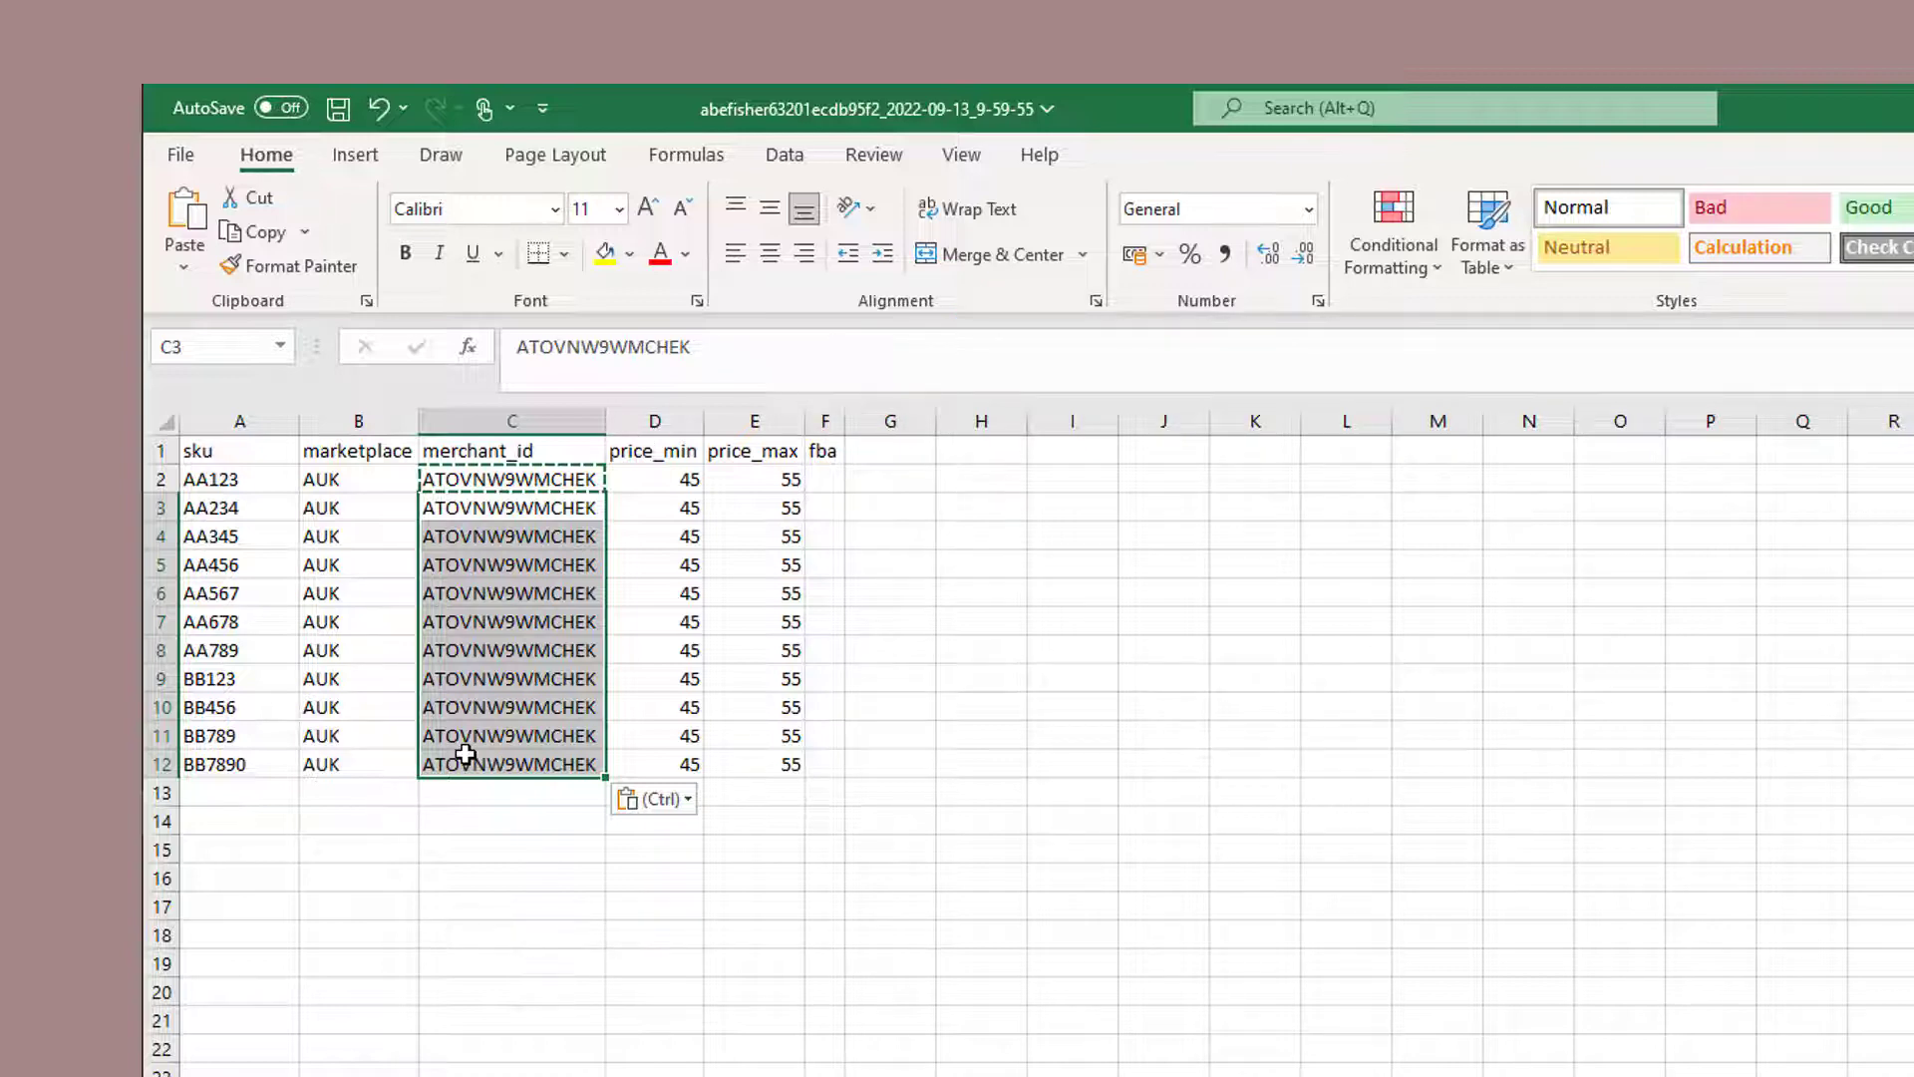
{"action": "left_click", "coordinate": [465, 754]}
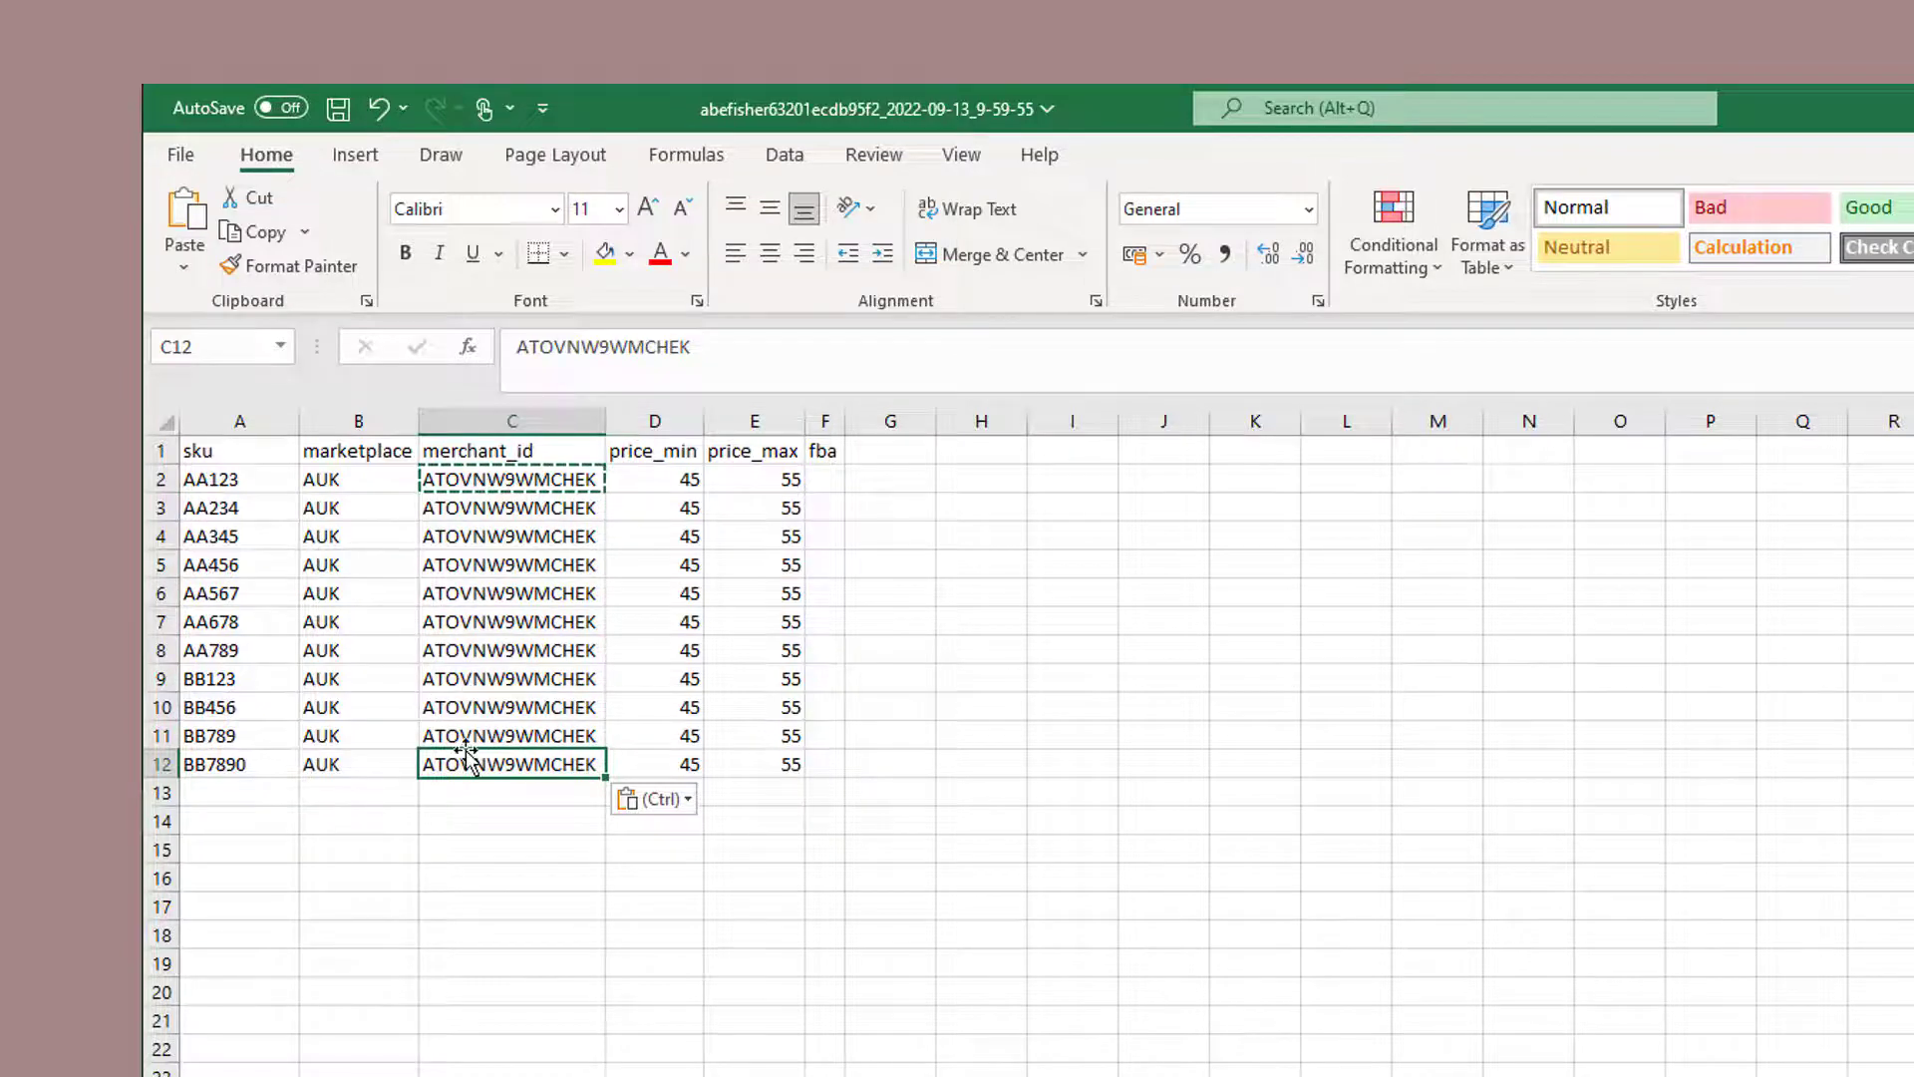
{"action": "left_click", "coordinate": [244, 485]}
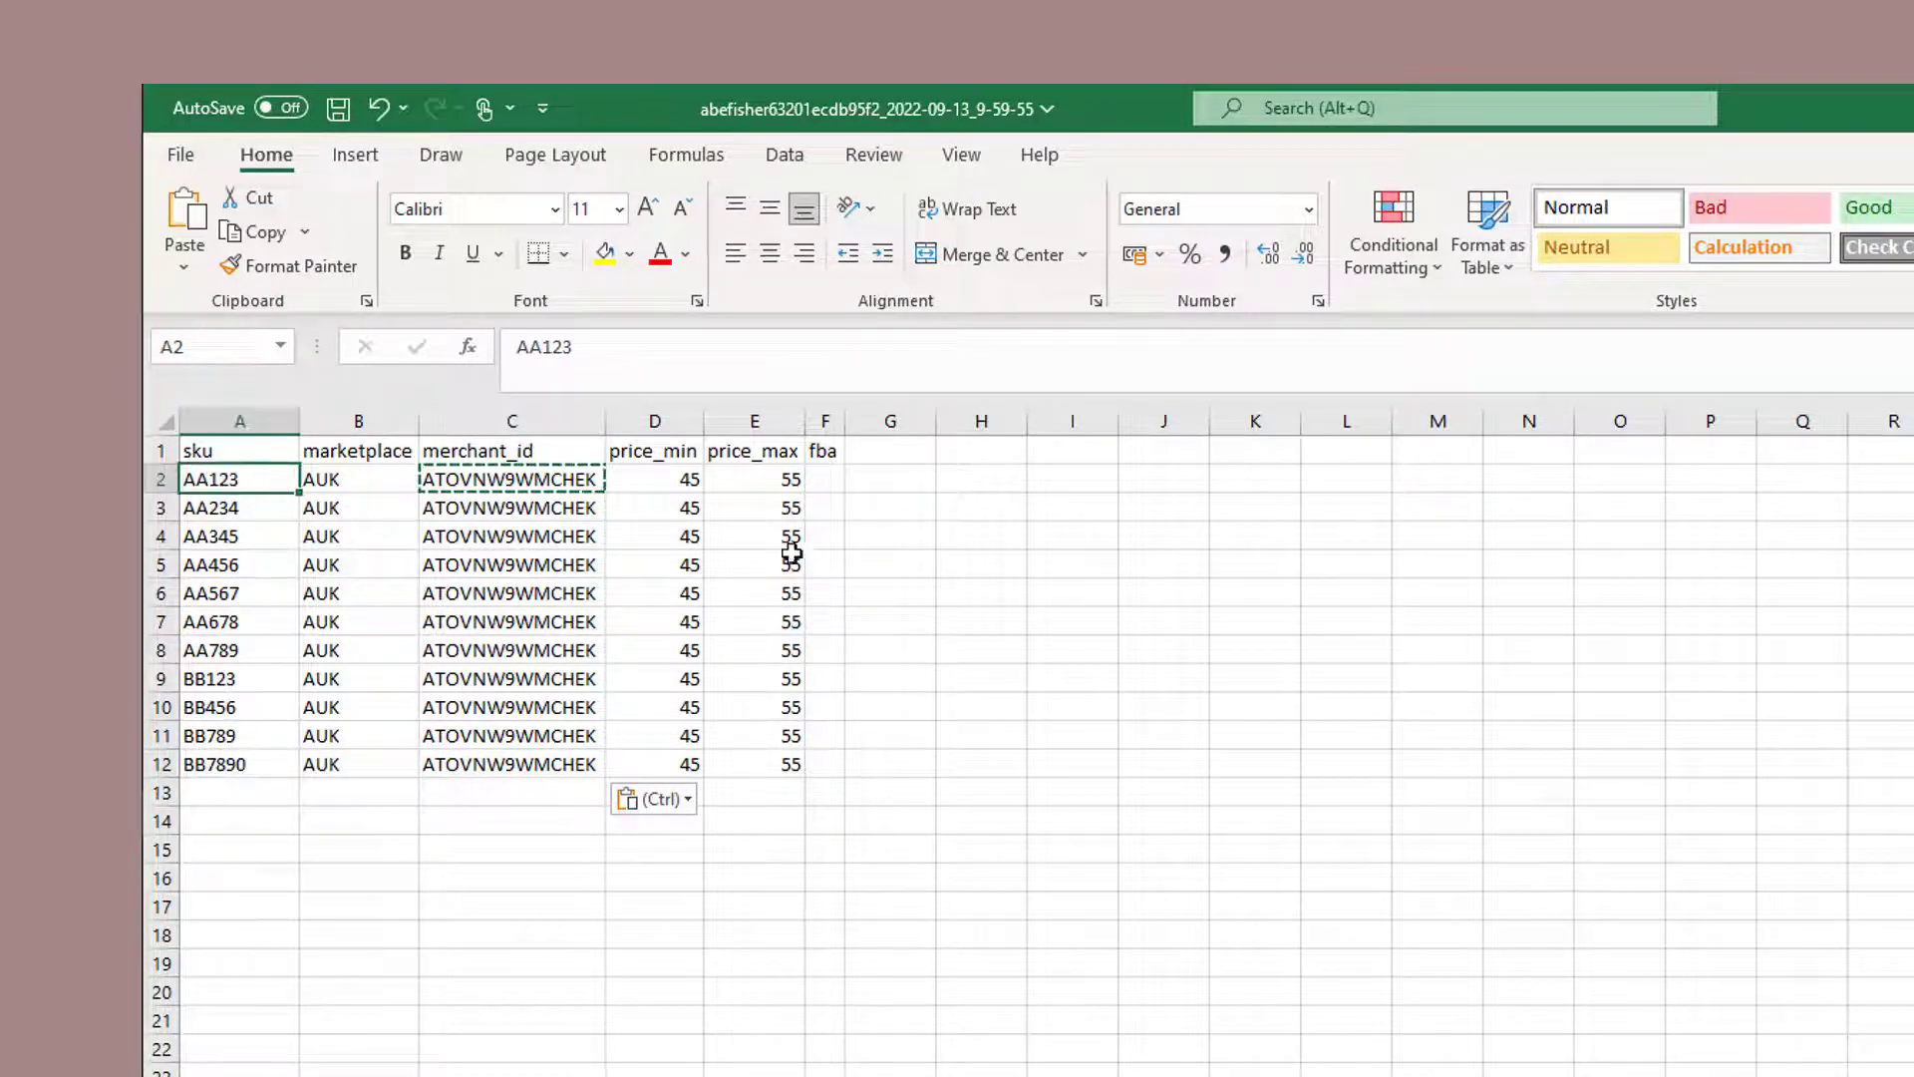
Step: Fill the fba column with yes for all listed SKUs, F2 to F12
{"action": "left_click", "coordinate": [825, 478]}
{"action": "type", "text": "yes"}
{"action": "key", "text": "Return"}
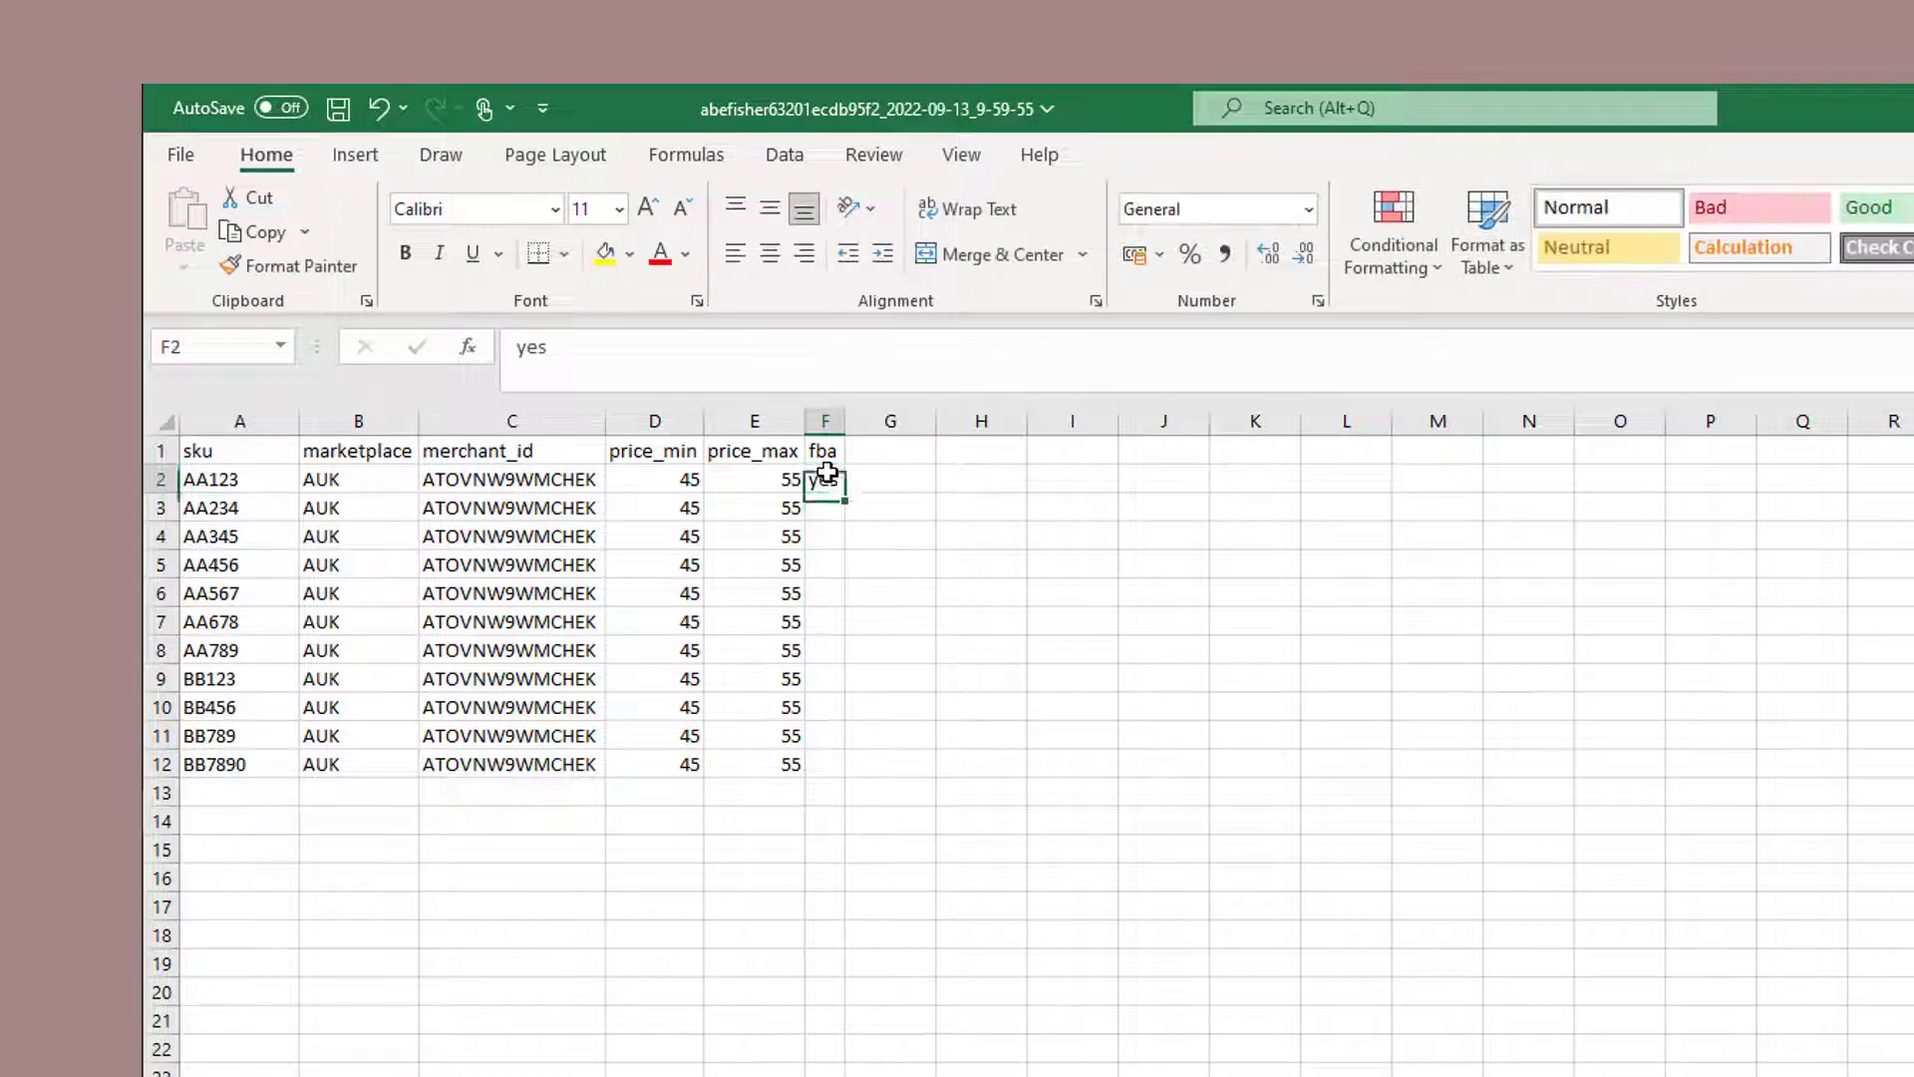
{"action": "left_click", "coordinate": [826, 477]}
{"action": "key", "text": "ctrl+c"}
{"action": "left_click_drag", "start_coordinate": [822, 504], "coordinate": [235, 484]}
{"action": "key", "text": "ctrl+v"}
Step: Duplicate the product rows A2:F12 directly beneath the list, starting at A13, and select the fba cell F13
{"action": "key", "text": "ctrl+c"}
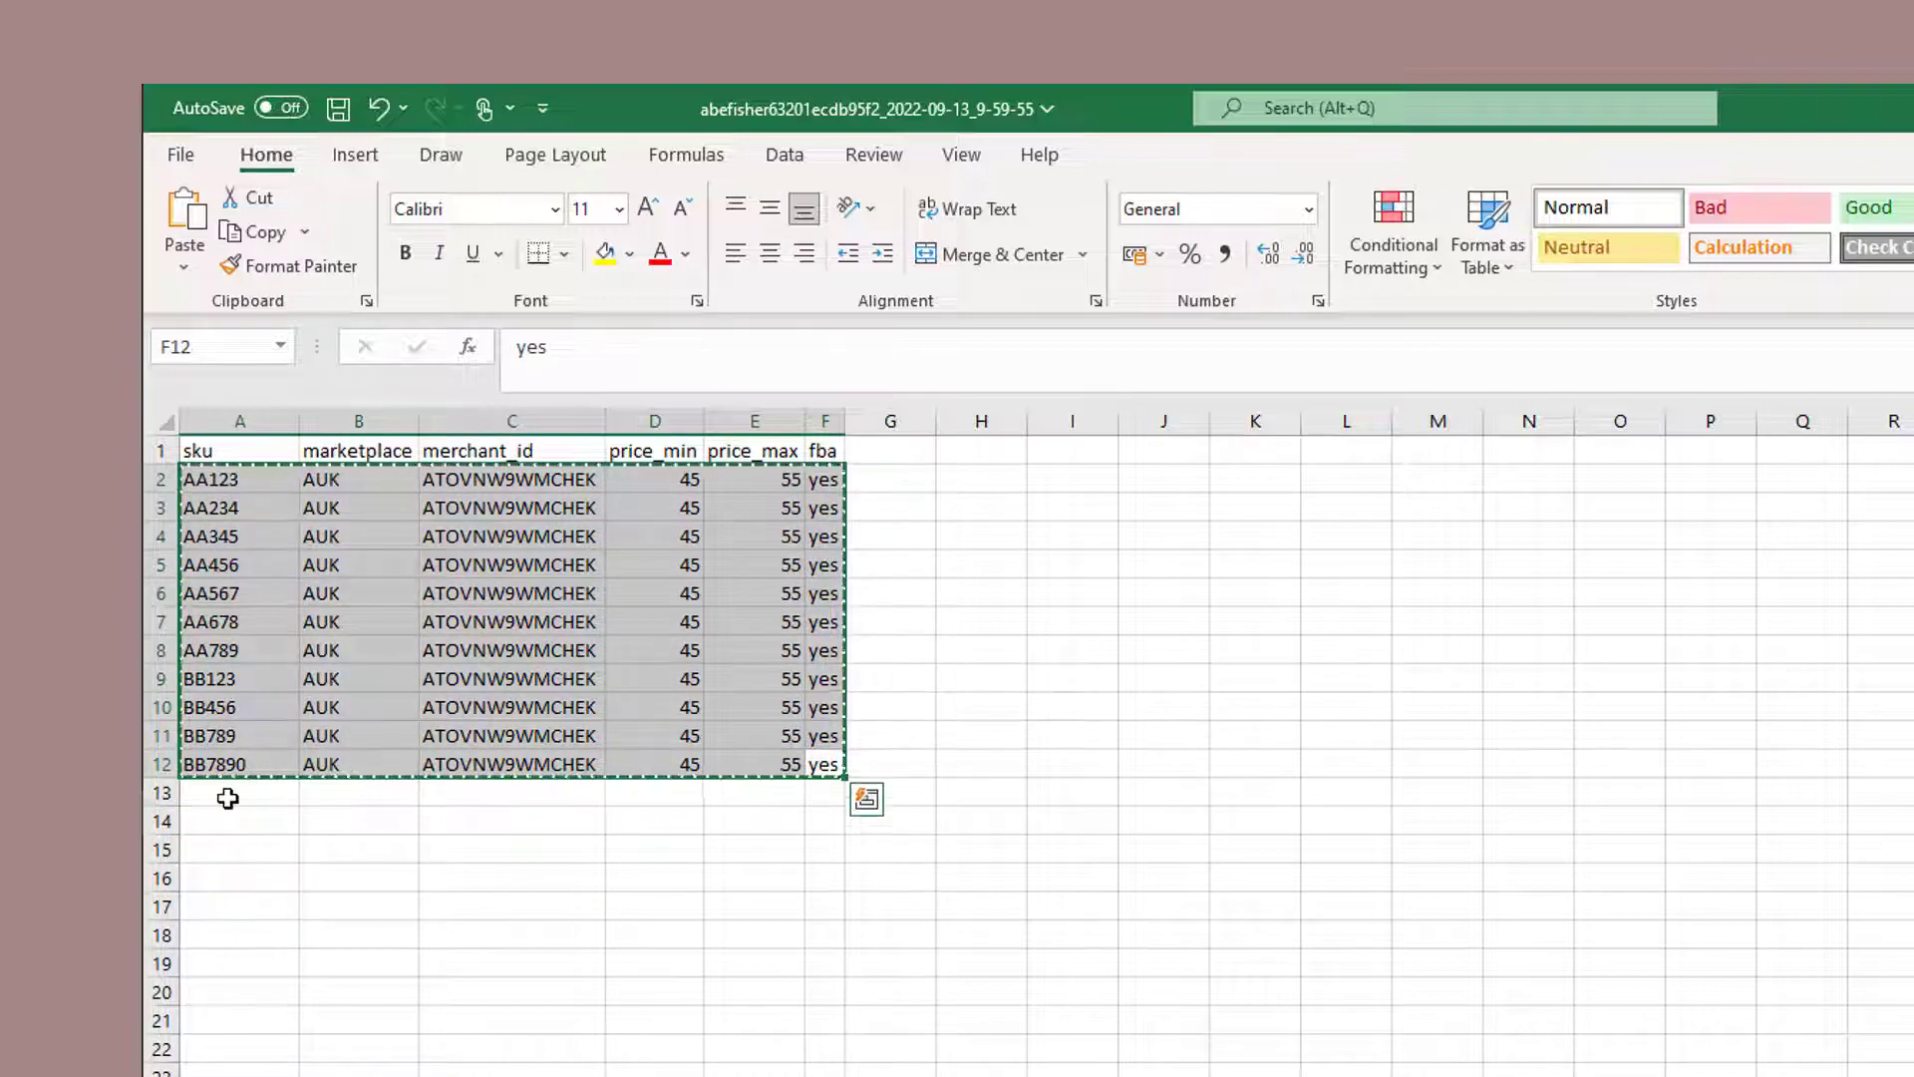
{"action": "left_click", "coordinate": [235, 795]}
{"action": "key", "text": "ctrl+v"}
{"action": "left_click", "coordinate": [827, 794]}
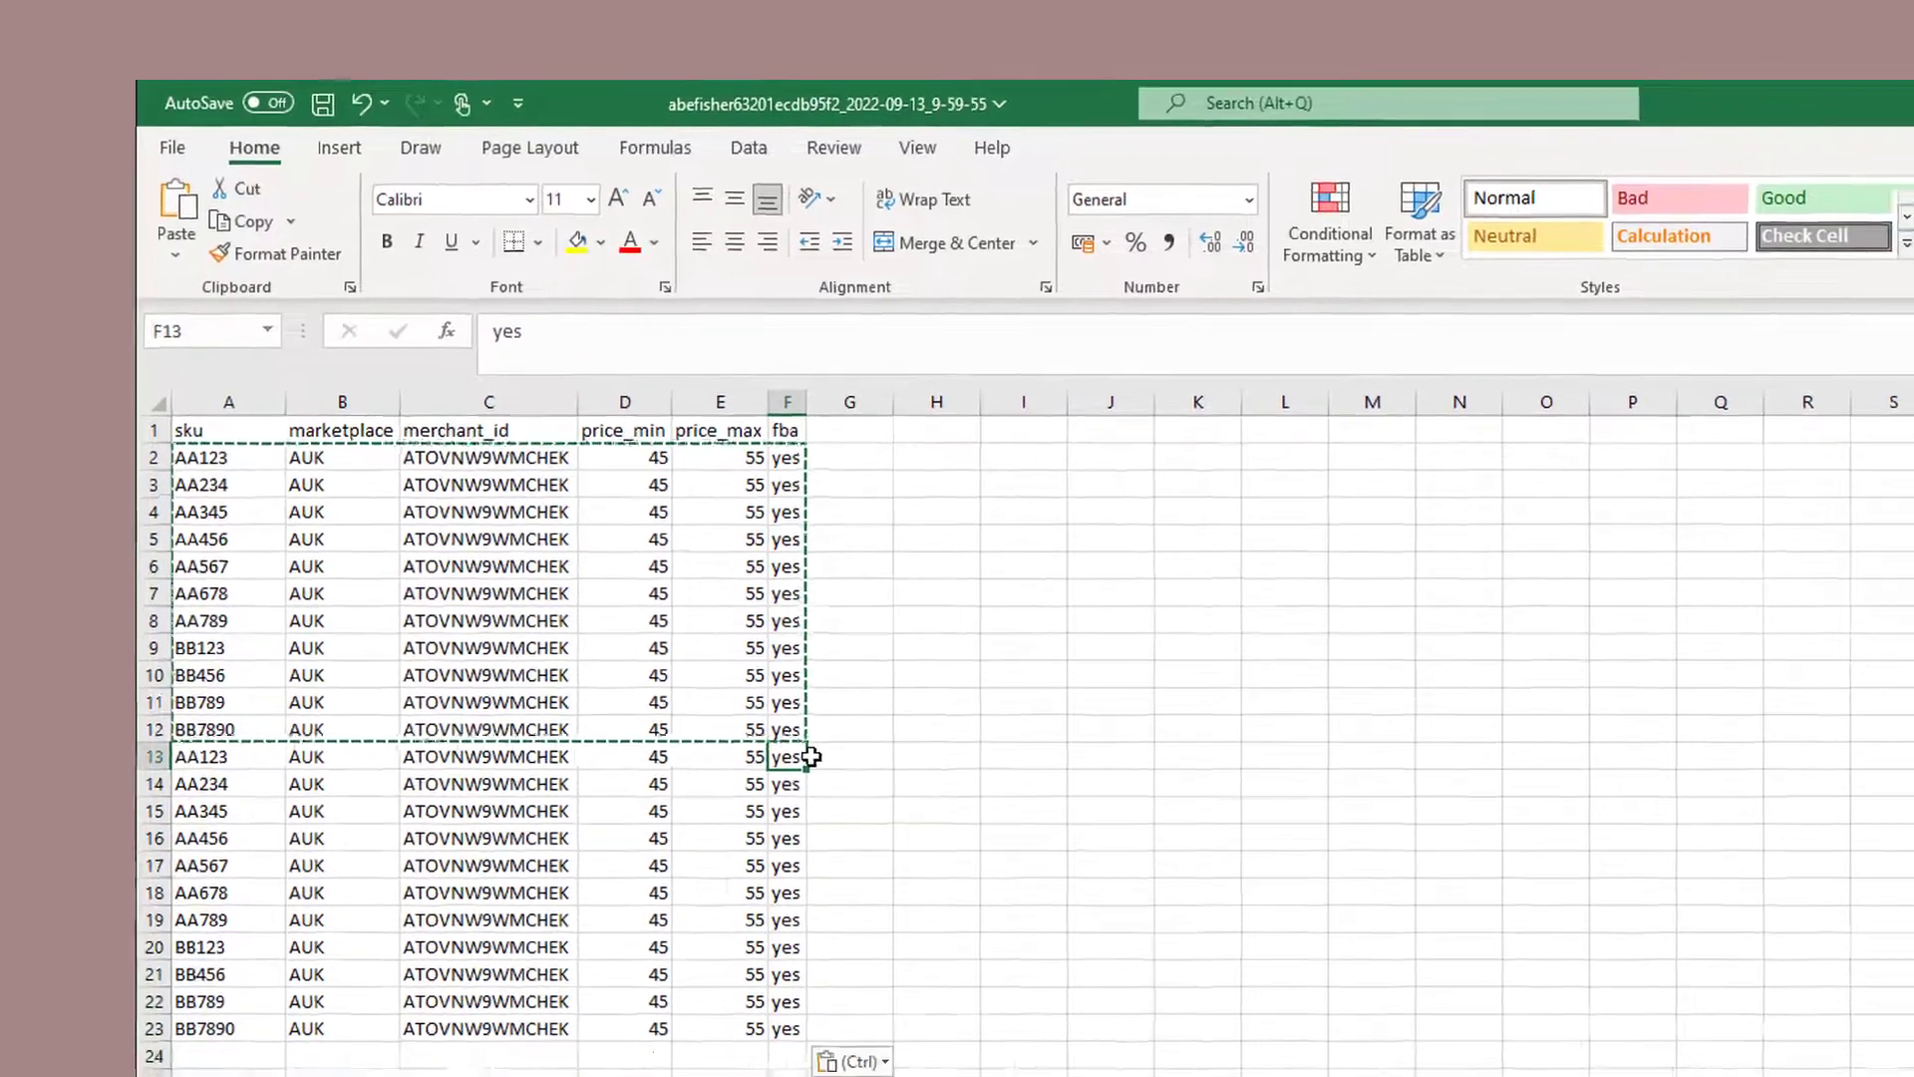
Step: Set the fba value to no for the duplicated product rows, F13 to F23
{"action": "type", "text": "no"}
{"action": "key", "text": "Return"}
{"action": "key", "text": "Up"}
{"action": "key", "text": "ctrl+c"}
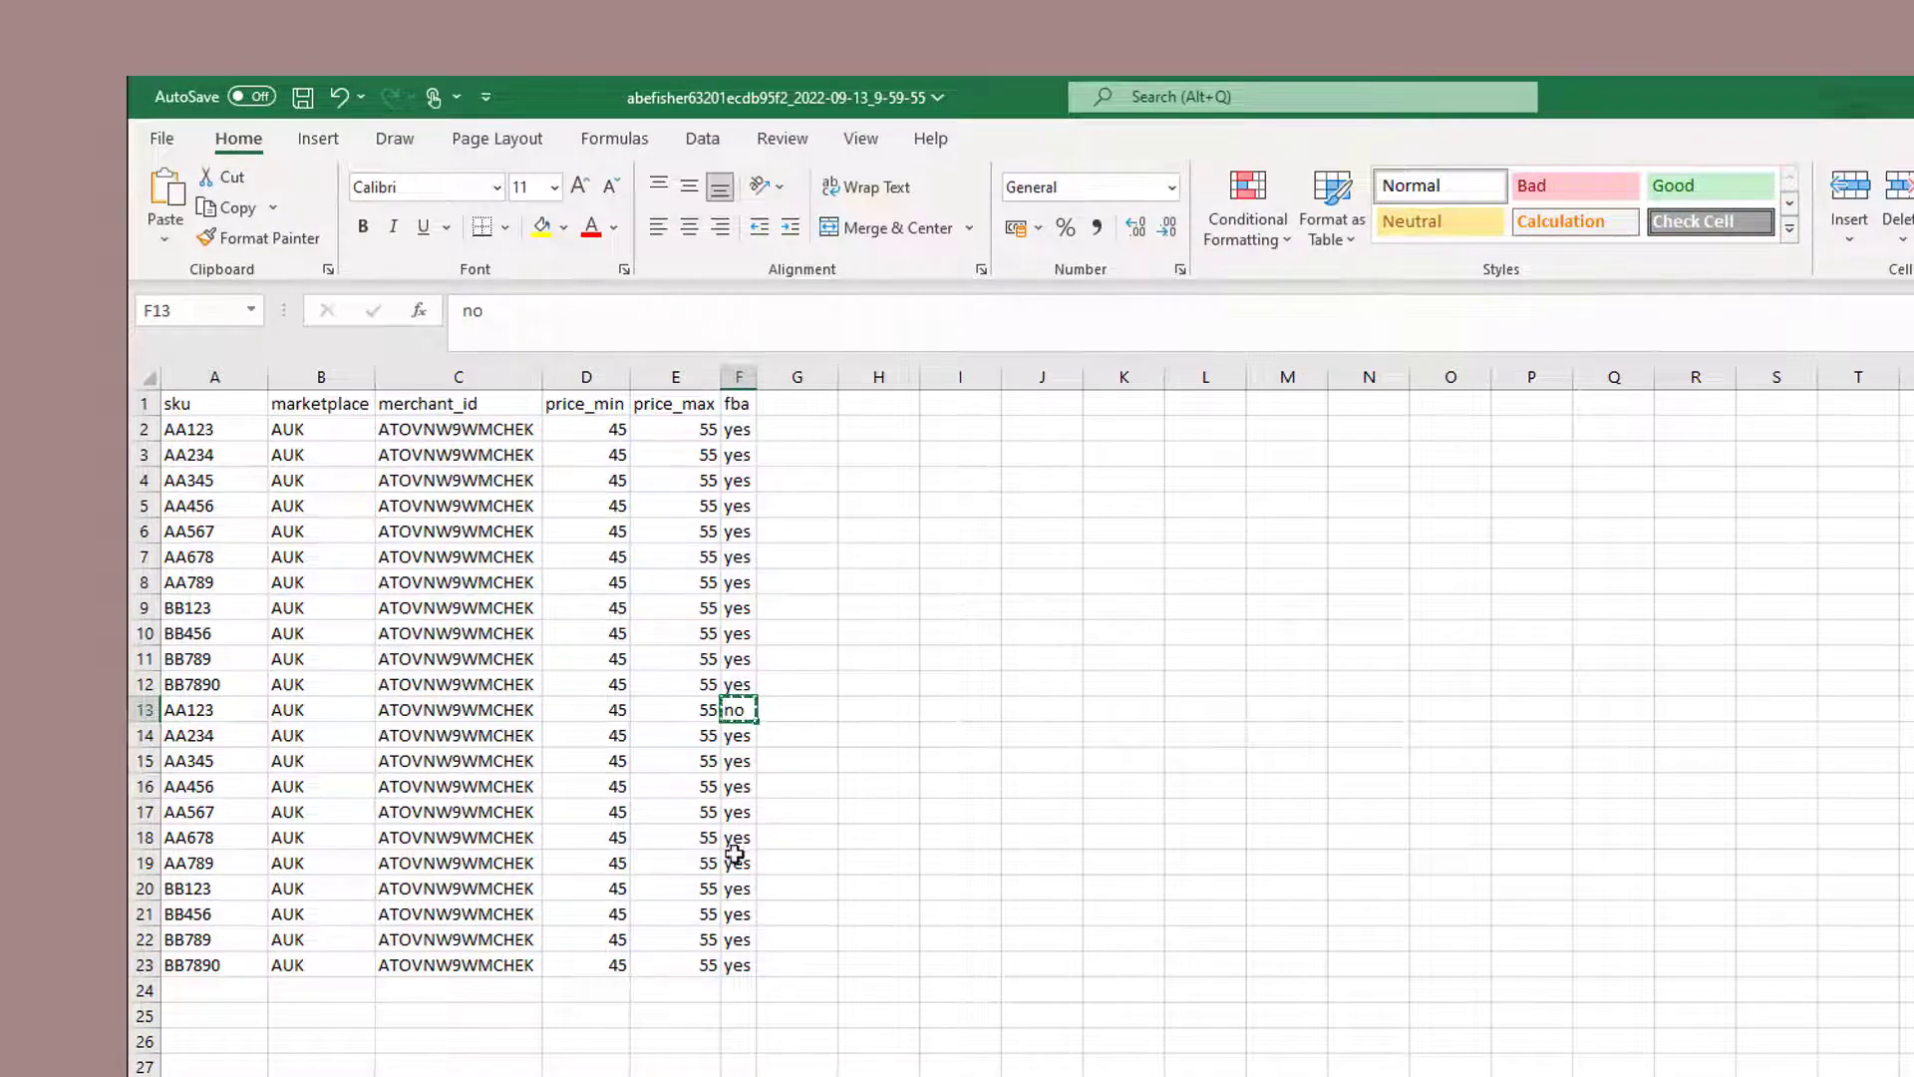
{"action": "left_click", "coordinate": [736, 981], "text": "shift"}
{"action": "key", "text": "ctrl+v"}
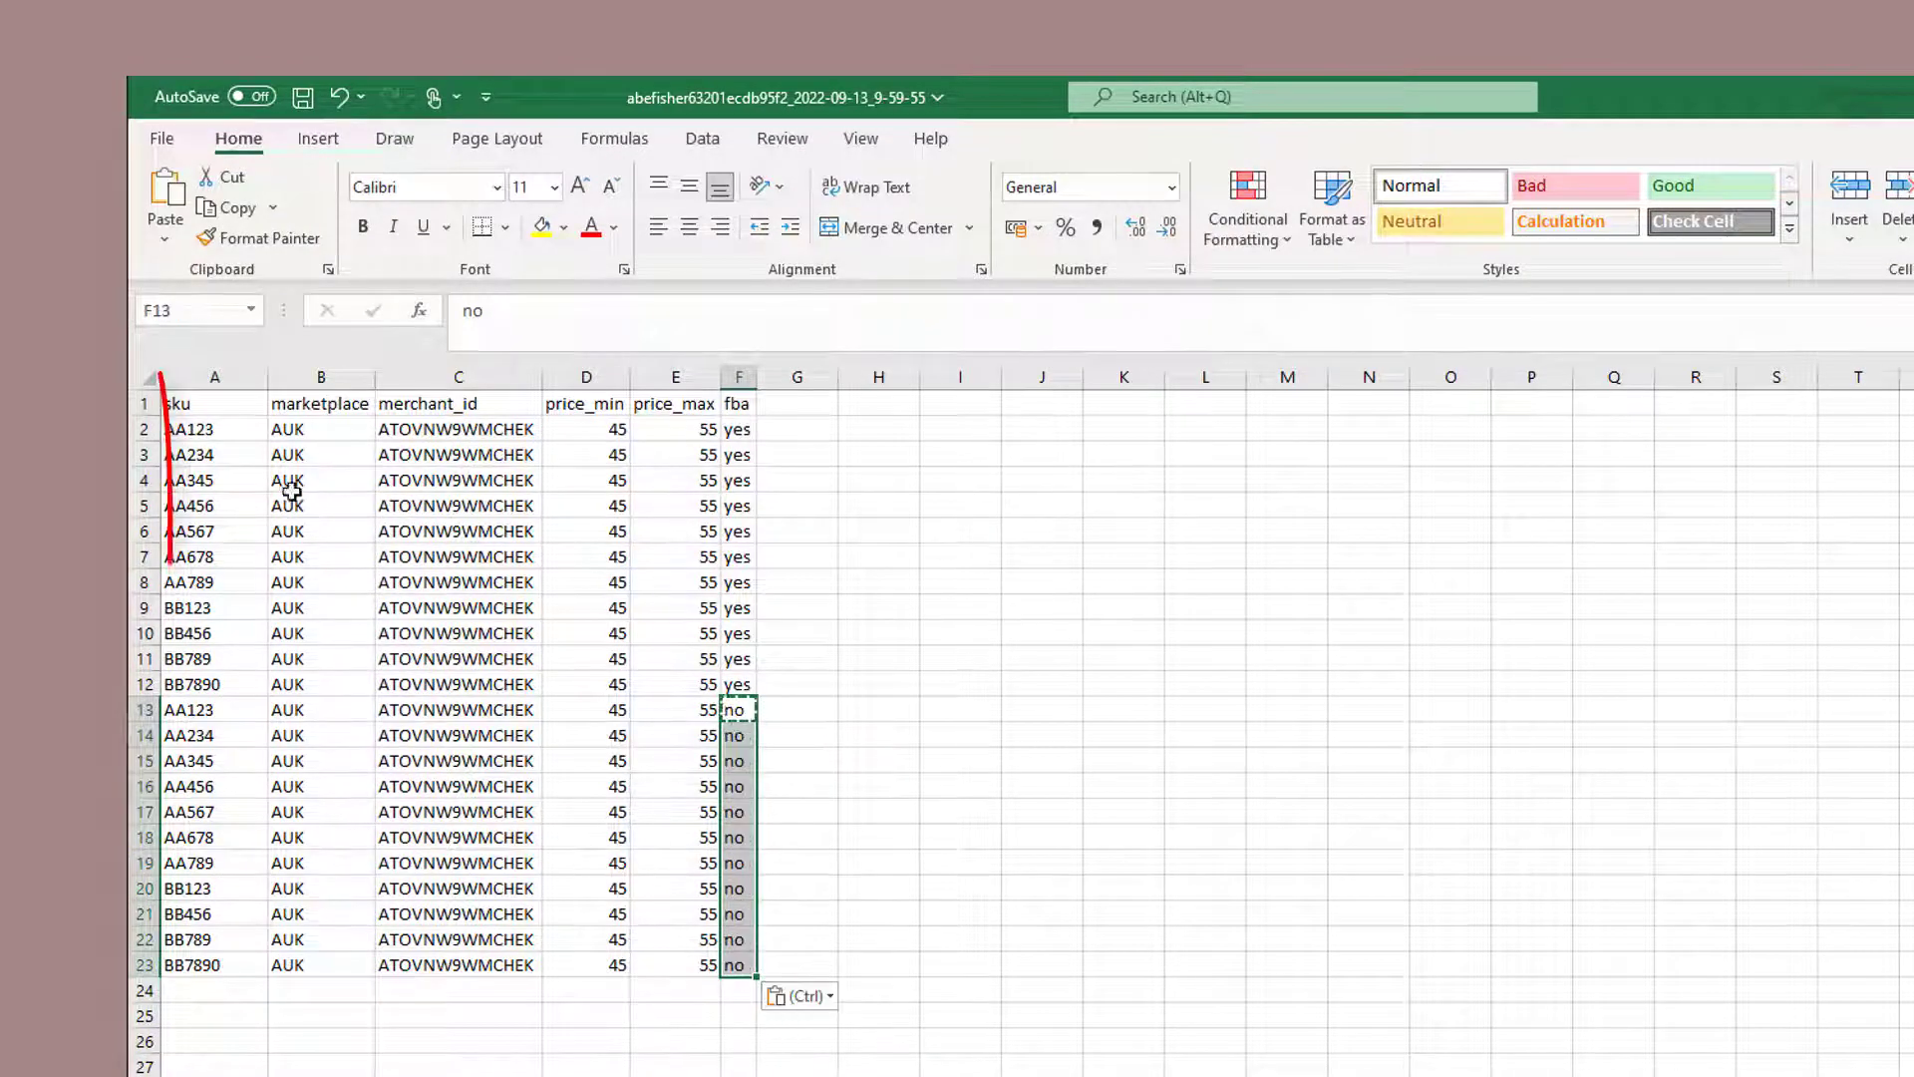
Step: Format the entire sku column A as Number with 0 decimal places
{"action": "left_click", "coordinate": [209, 405]}
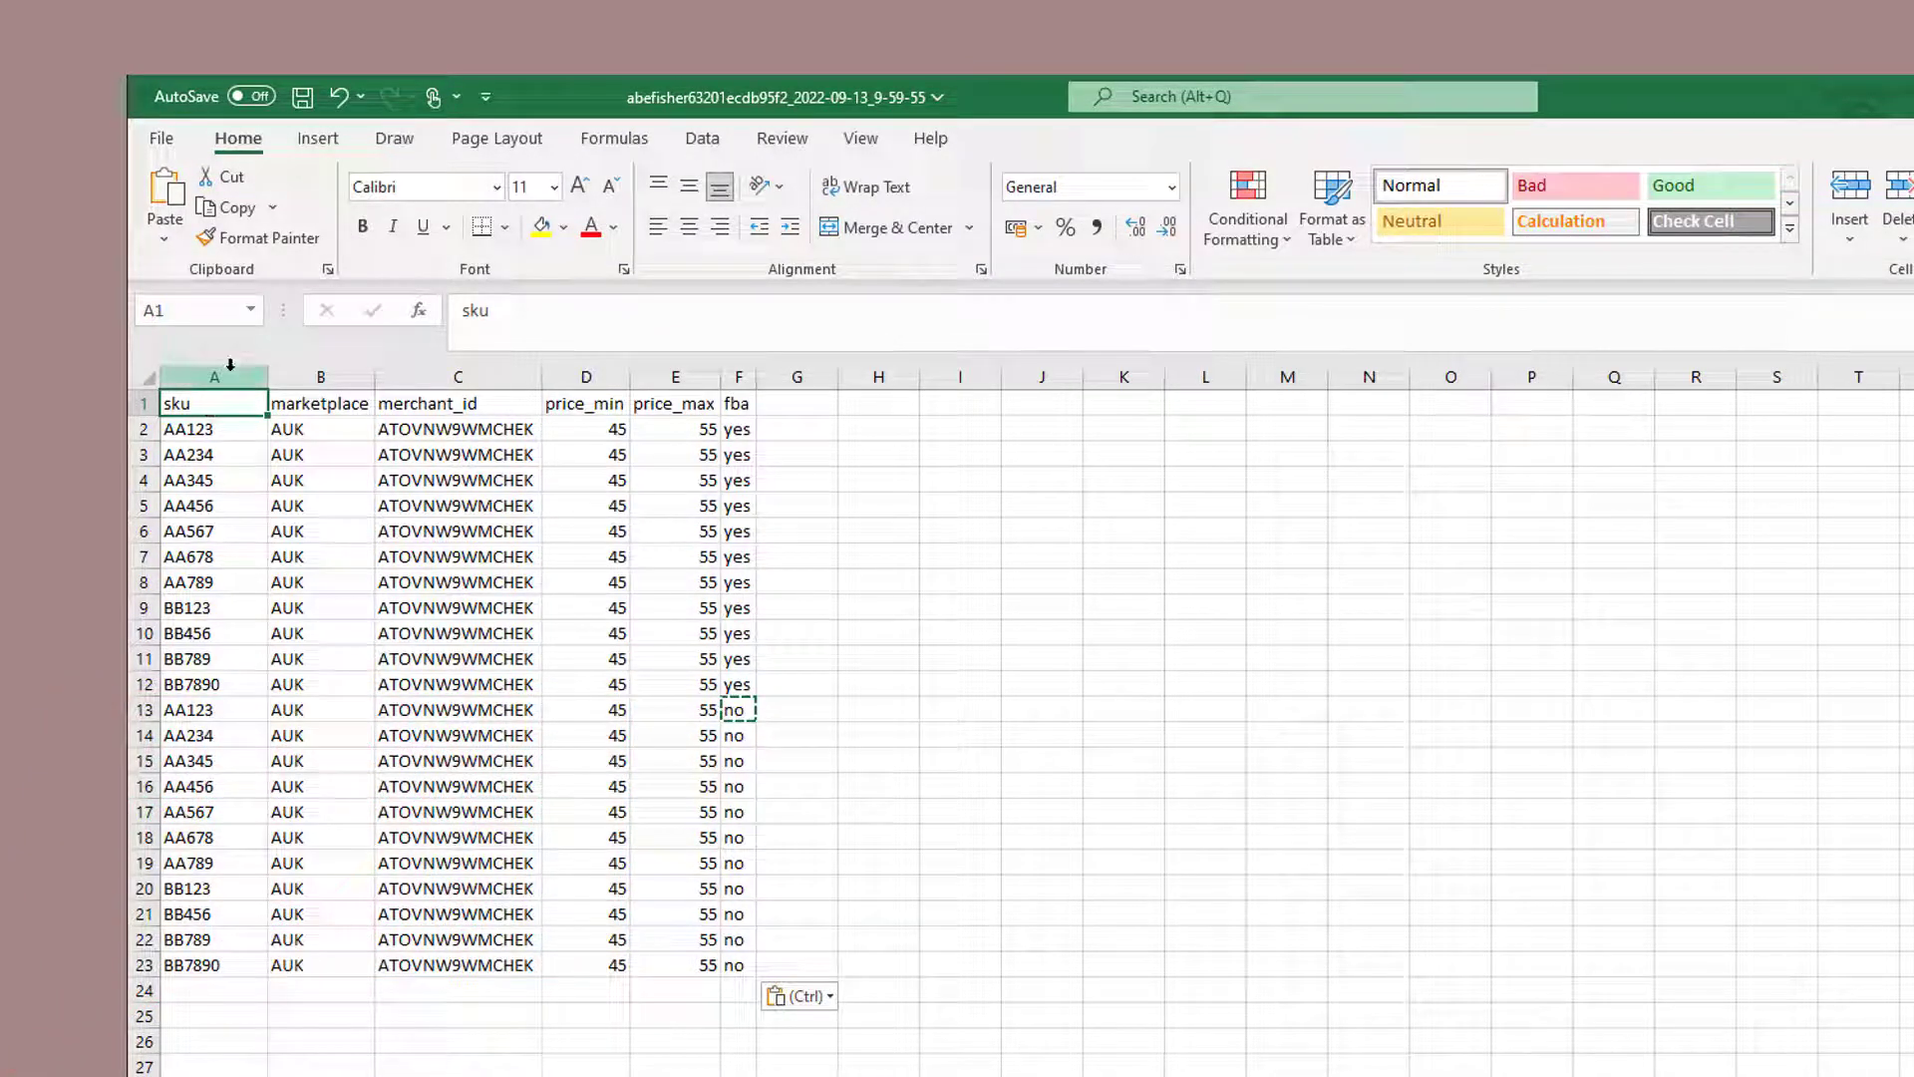
{"action": "left_click", "coordinate": [231, 371]}
{"action": "right_click", "coordinate": [230, 371]}
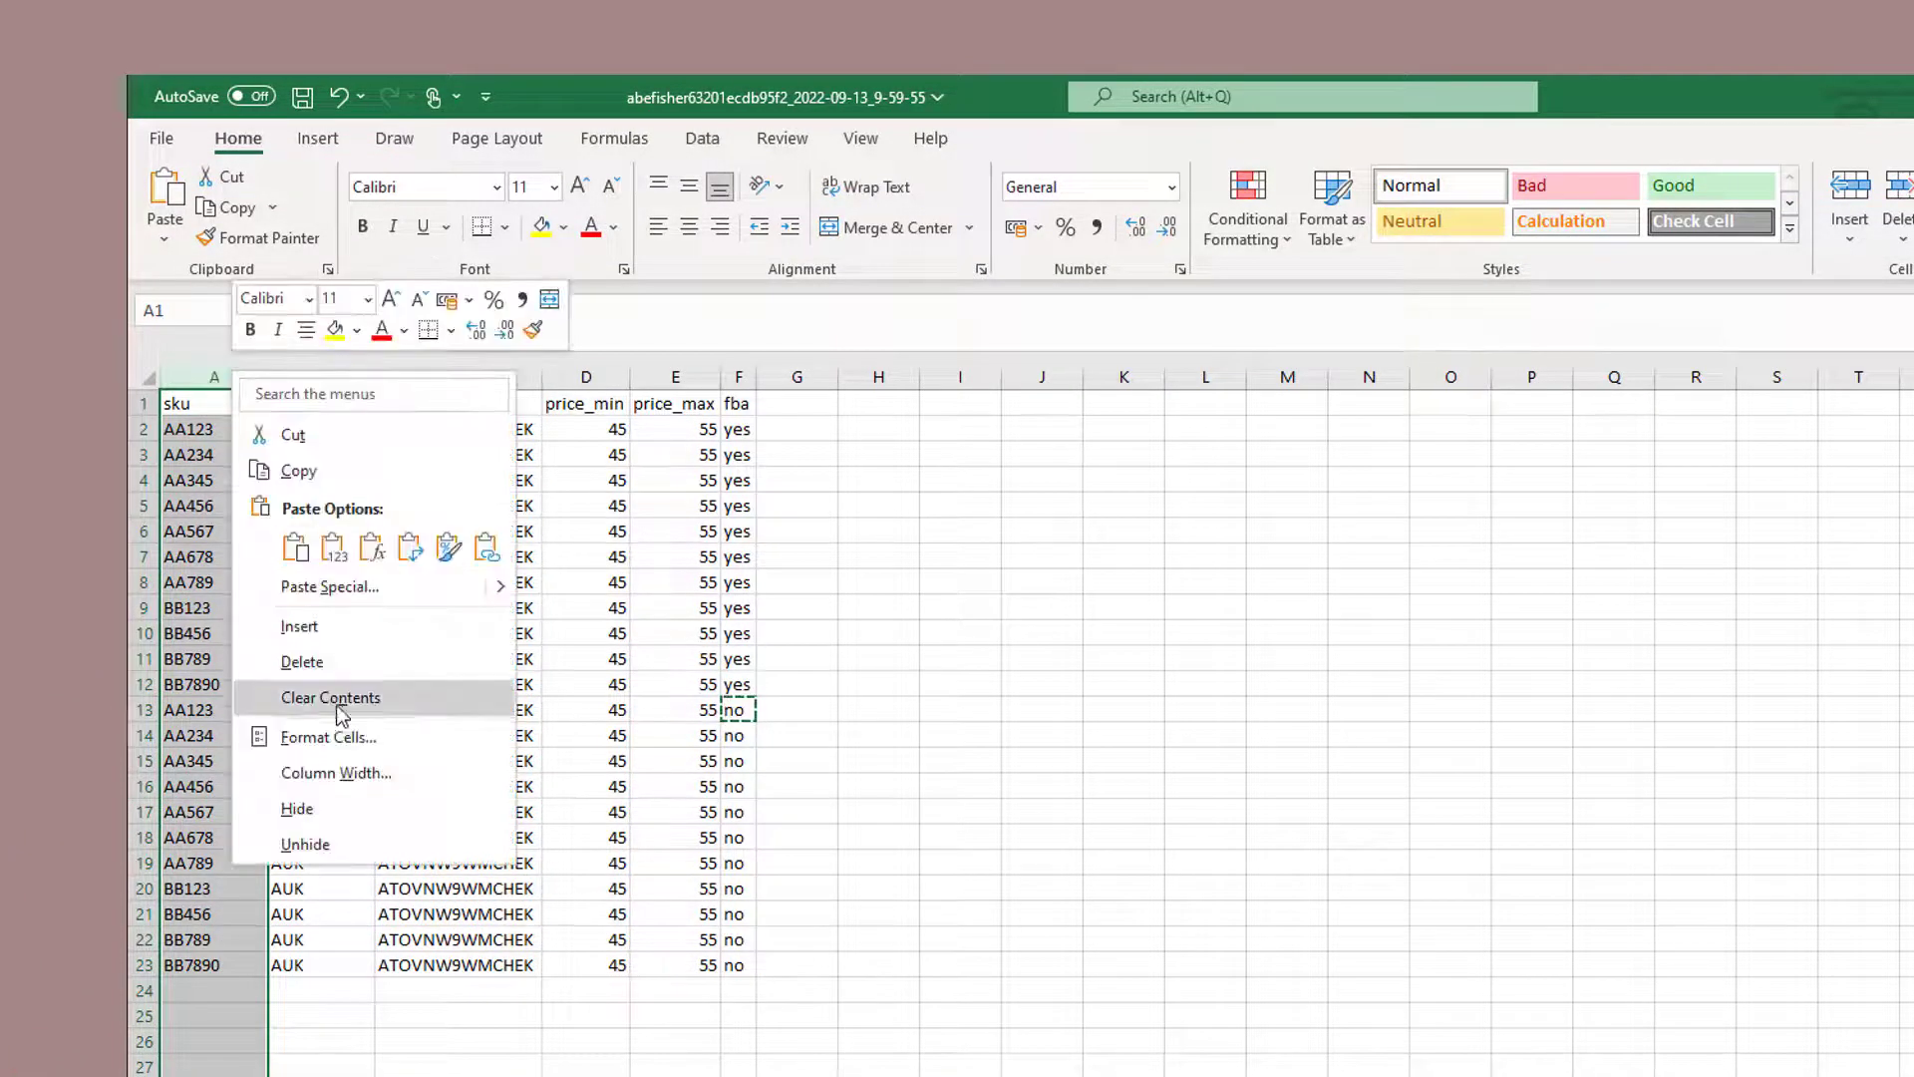
{"action": "left_click", "coordinate": [329, 735]}
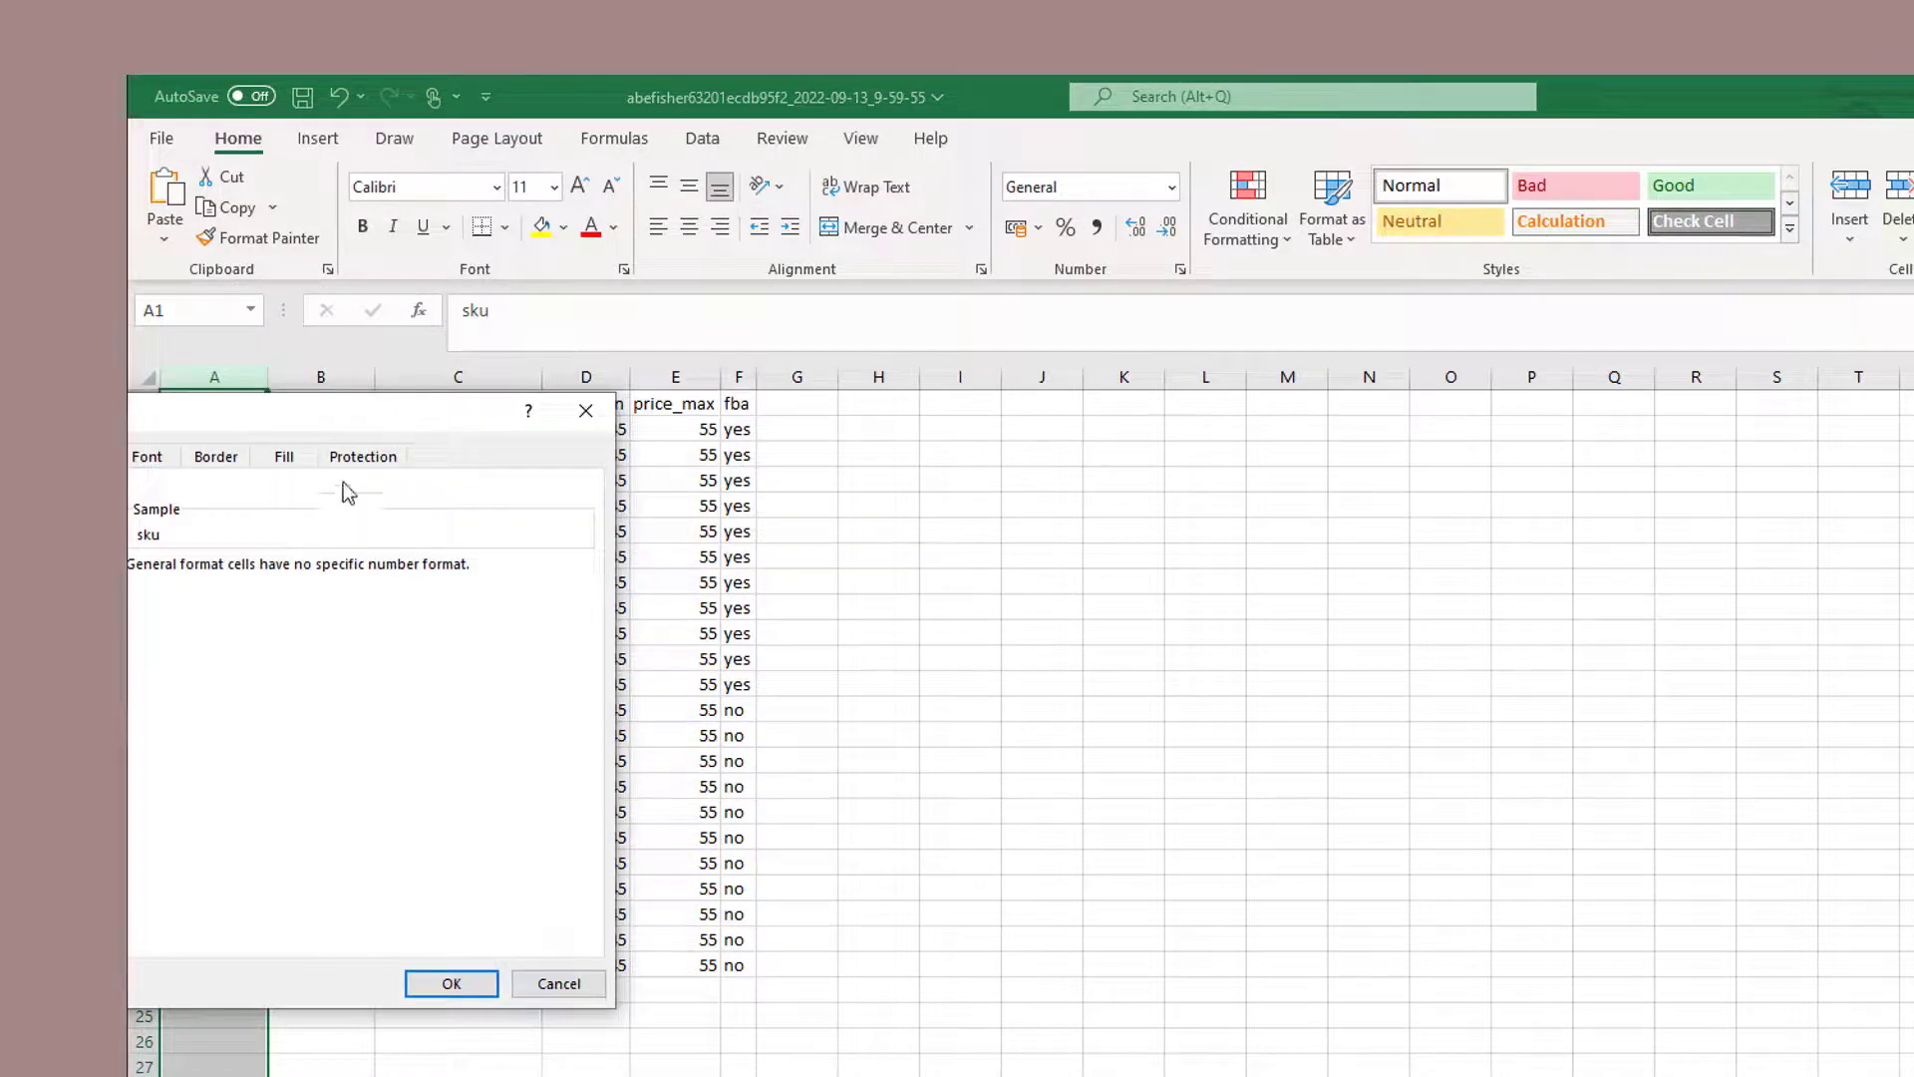
{"action": "left_click", "coordinate": [242, 518]}
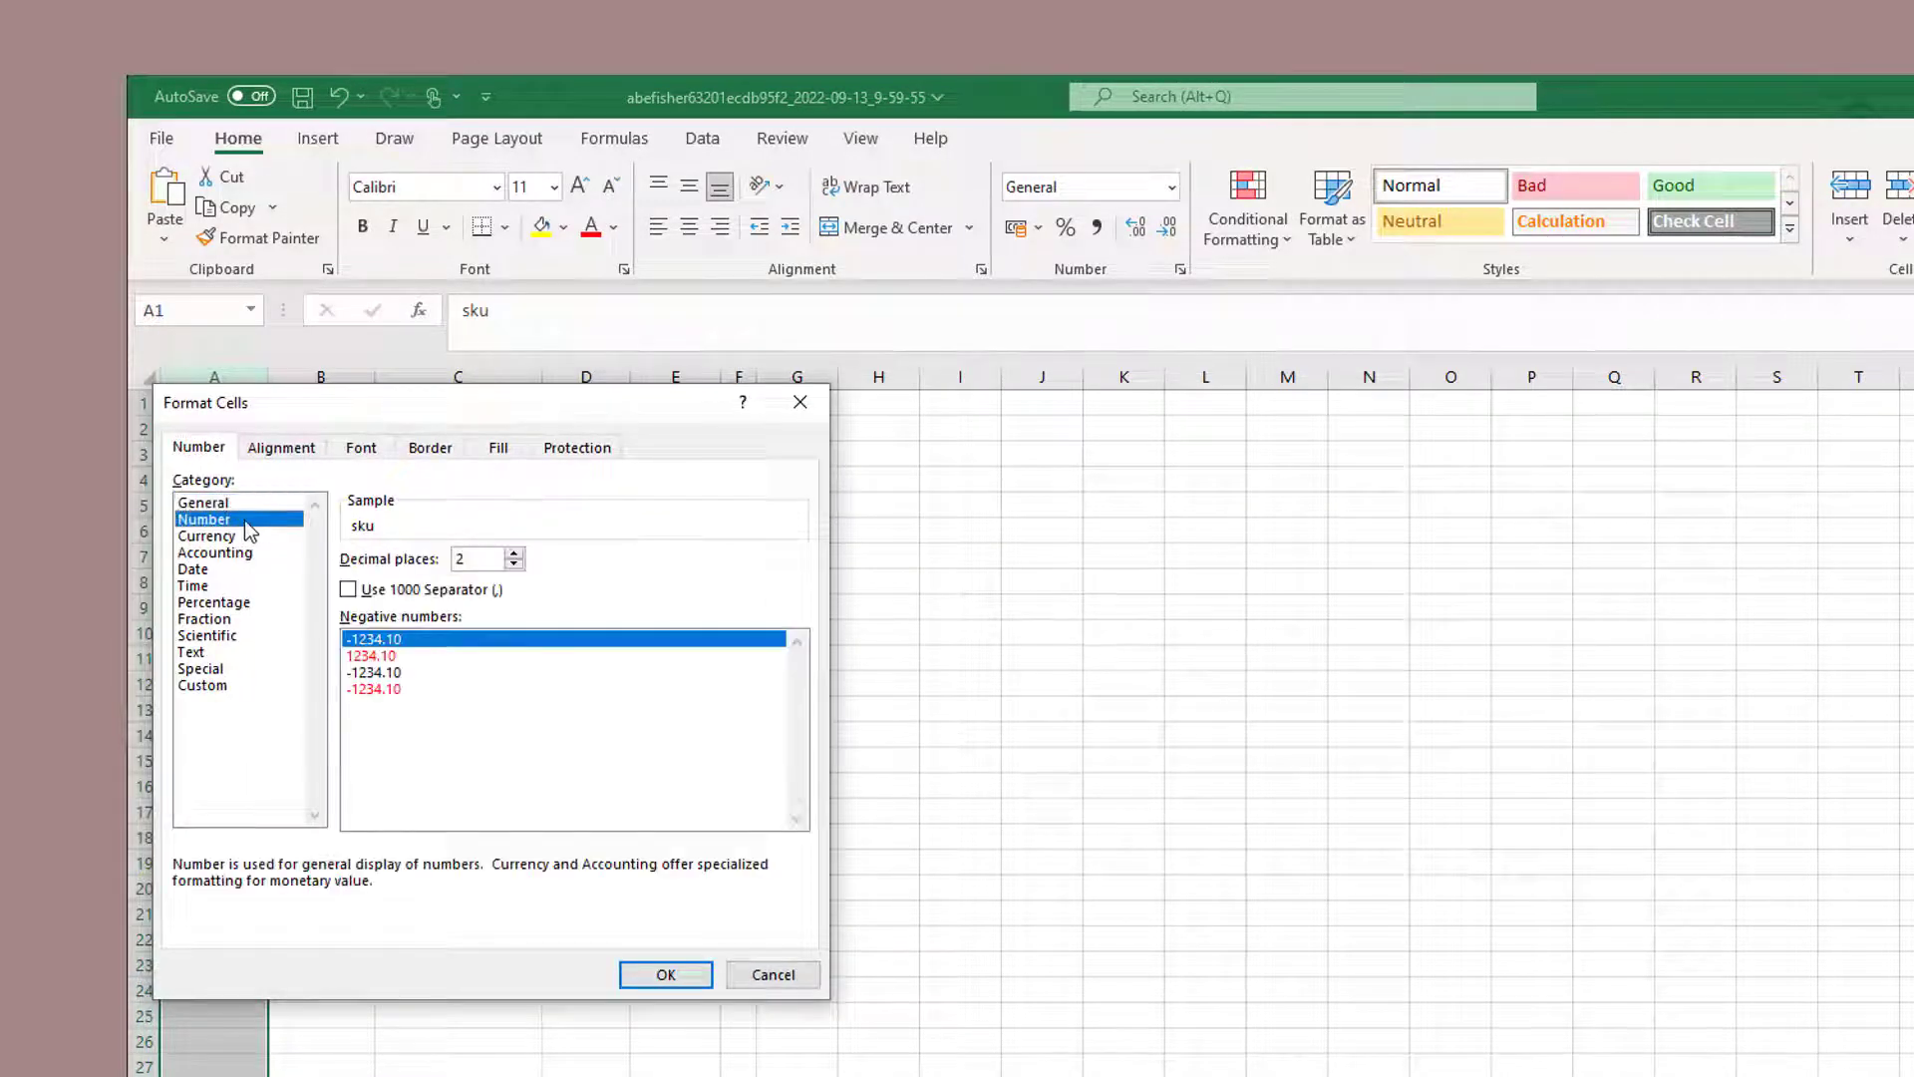
{"action": "left_click", "coordinate": [513, 564]}
{"action": "left_click", "coordinate": [513, 564]}
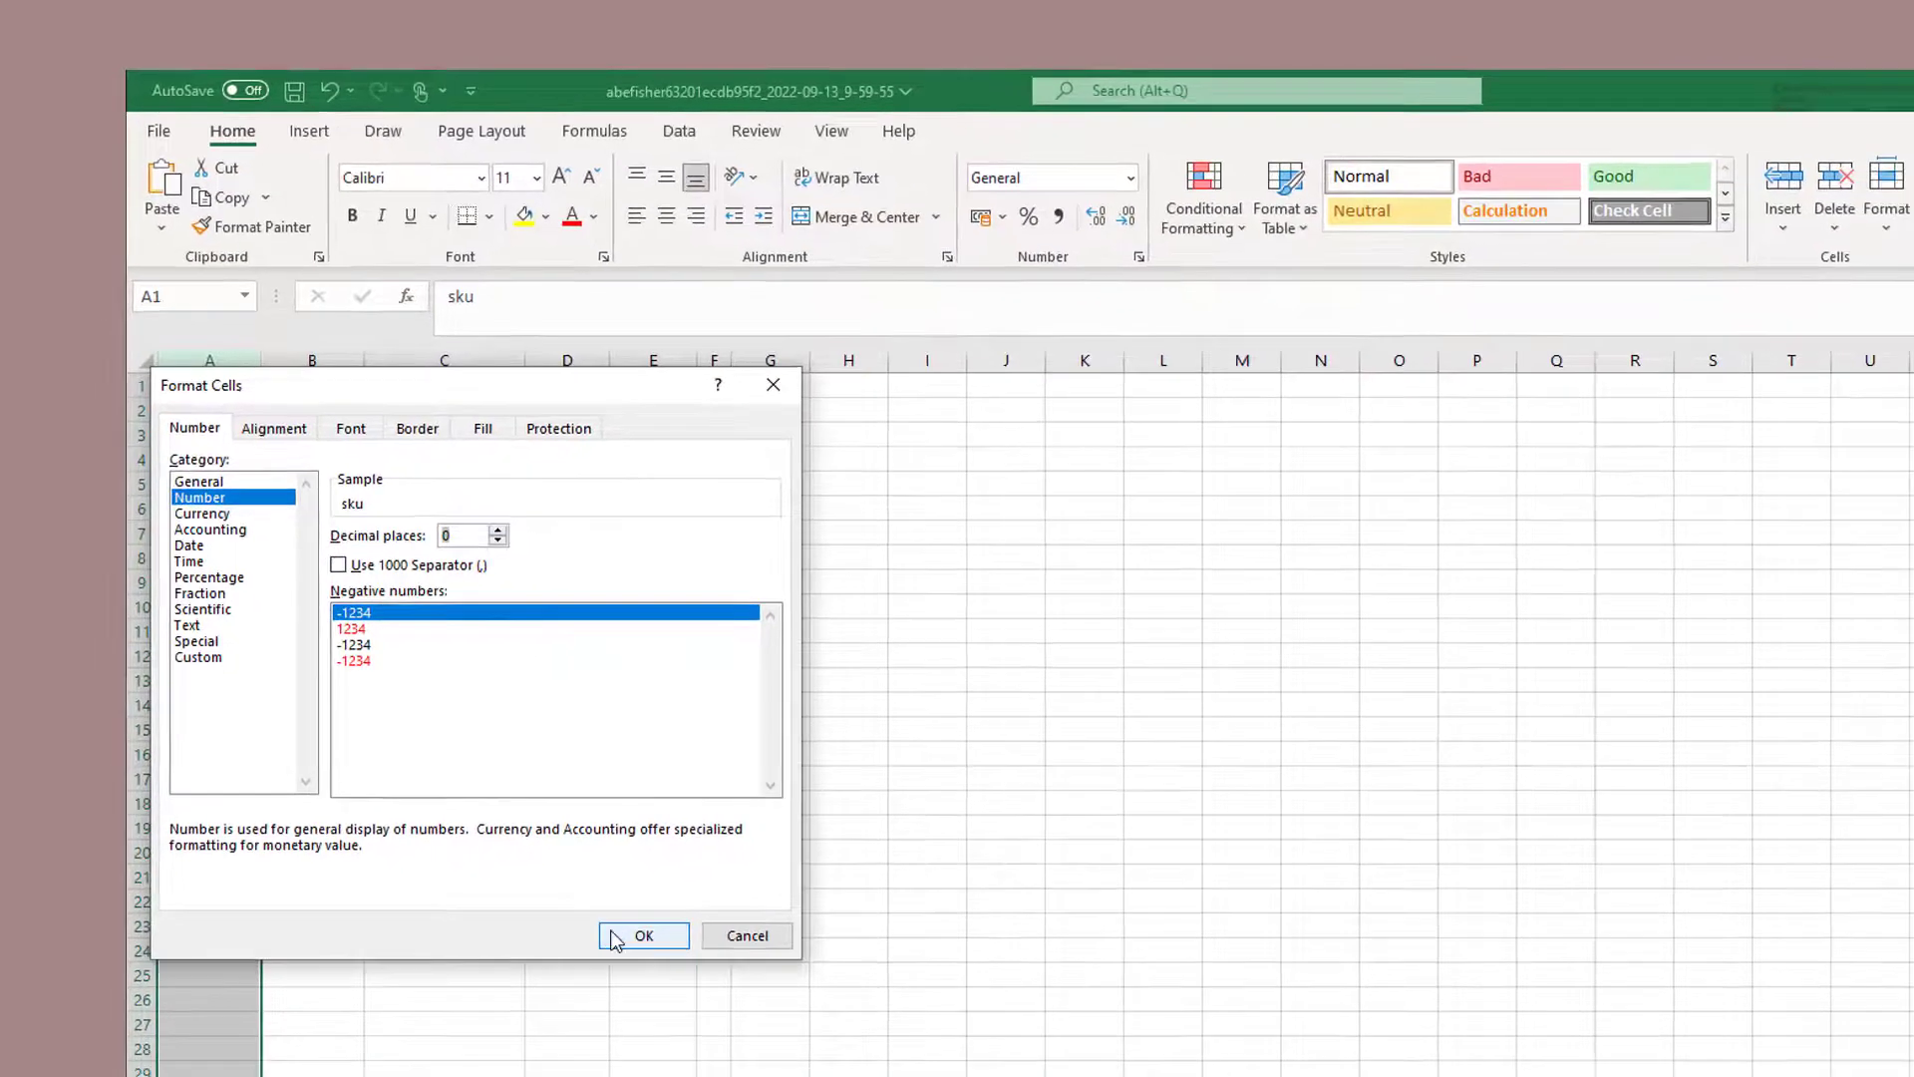
{"action": "left_click", "coordinate": [614, 937]}
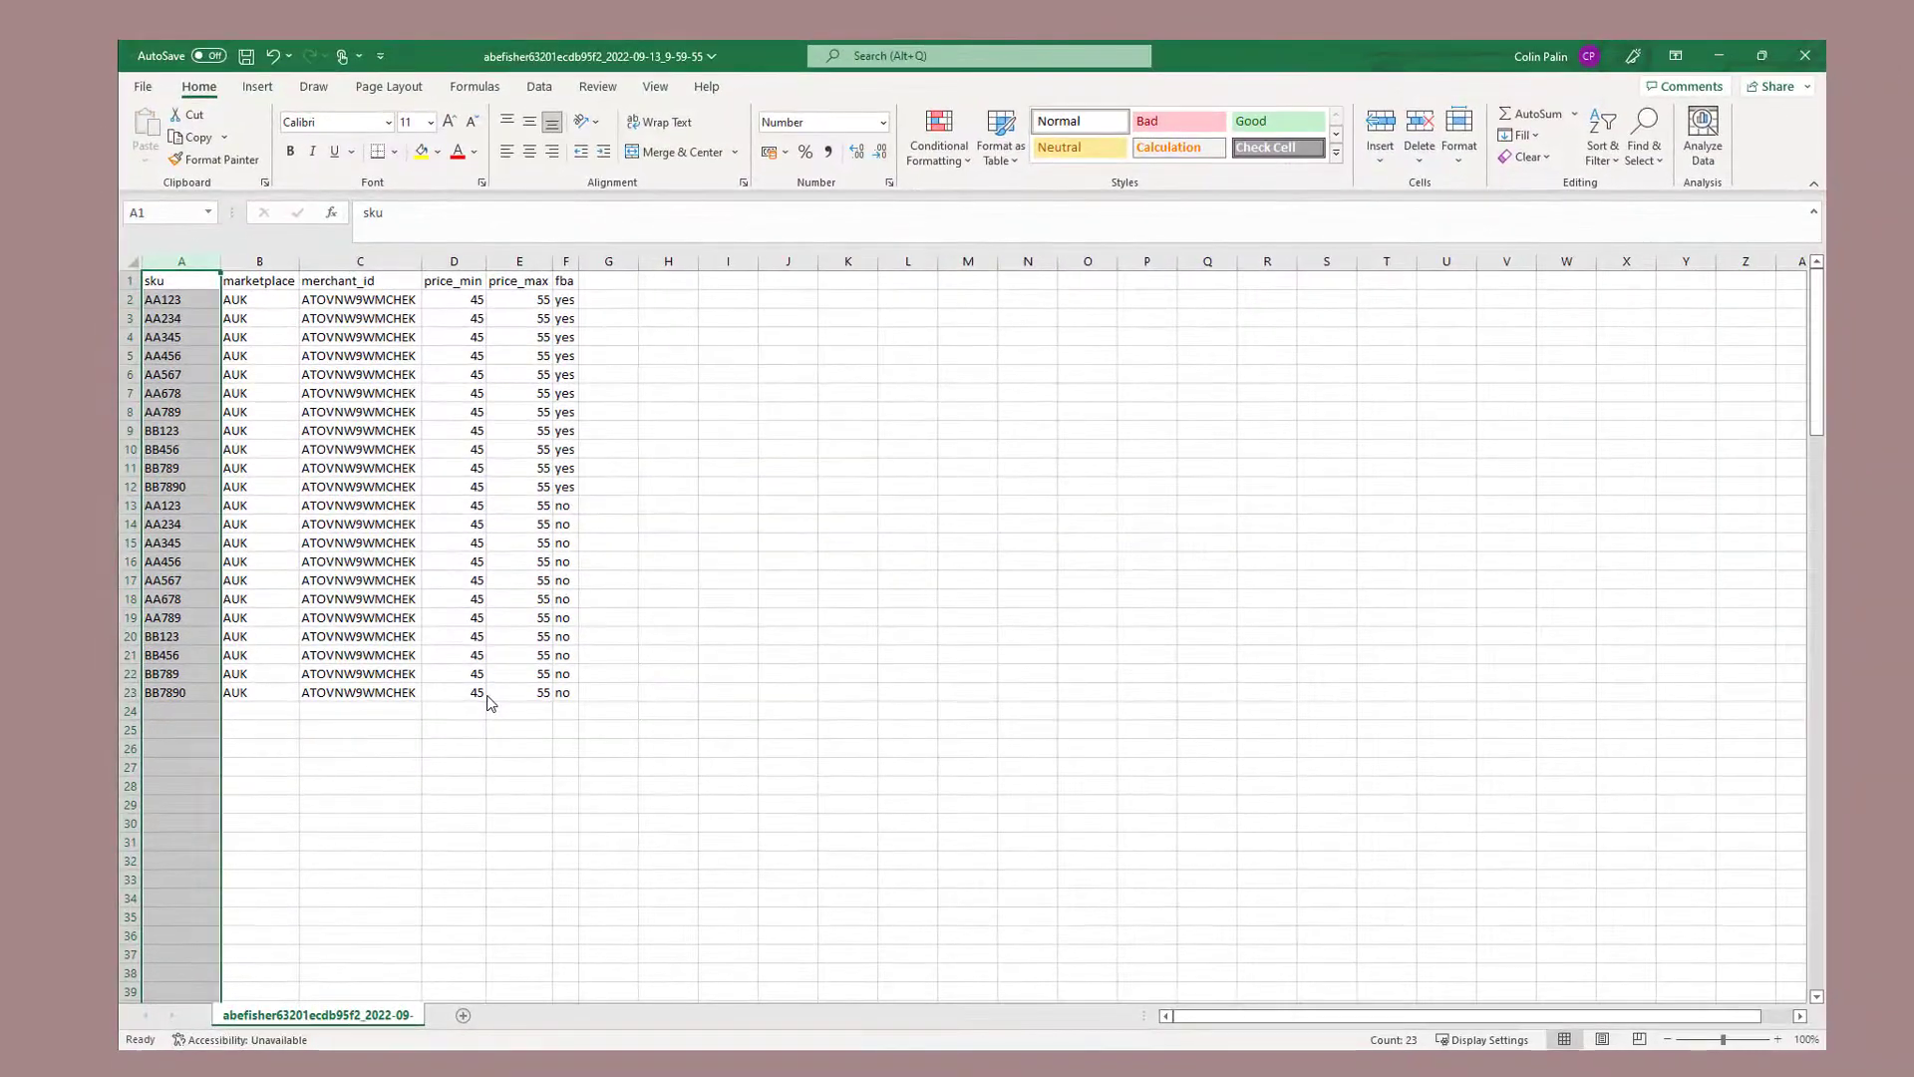
{"action": "left_click", "coordinate": [609, 929]}
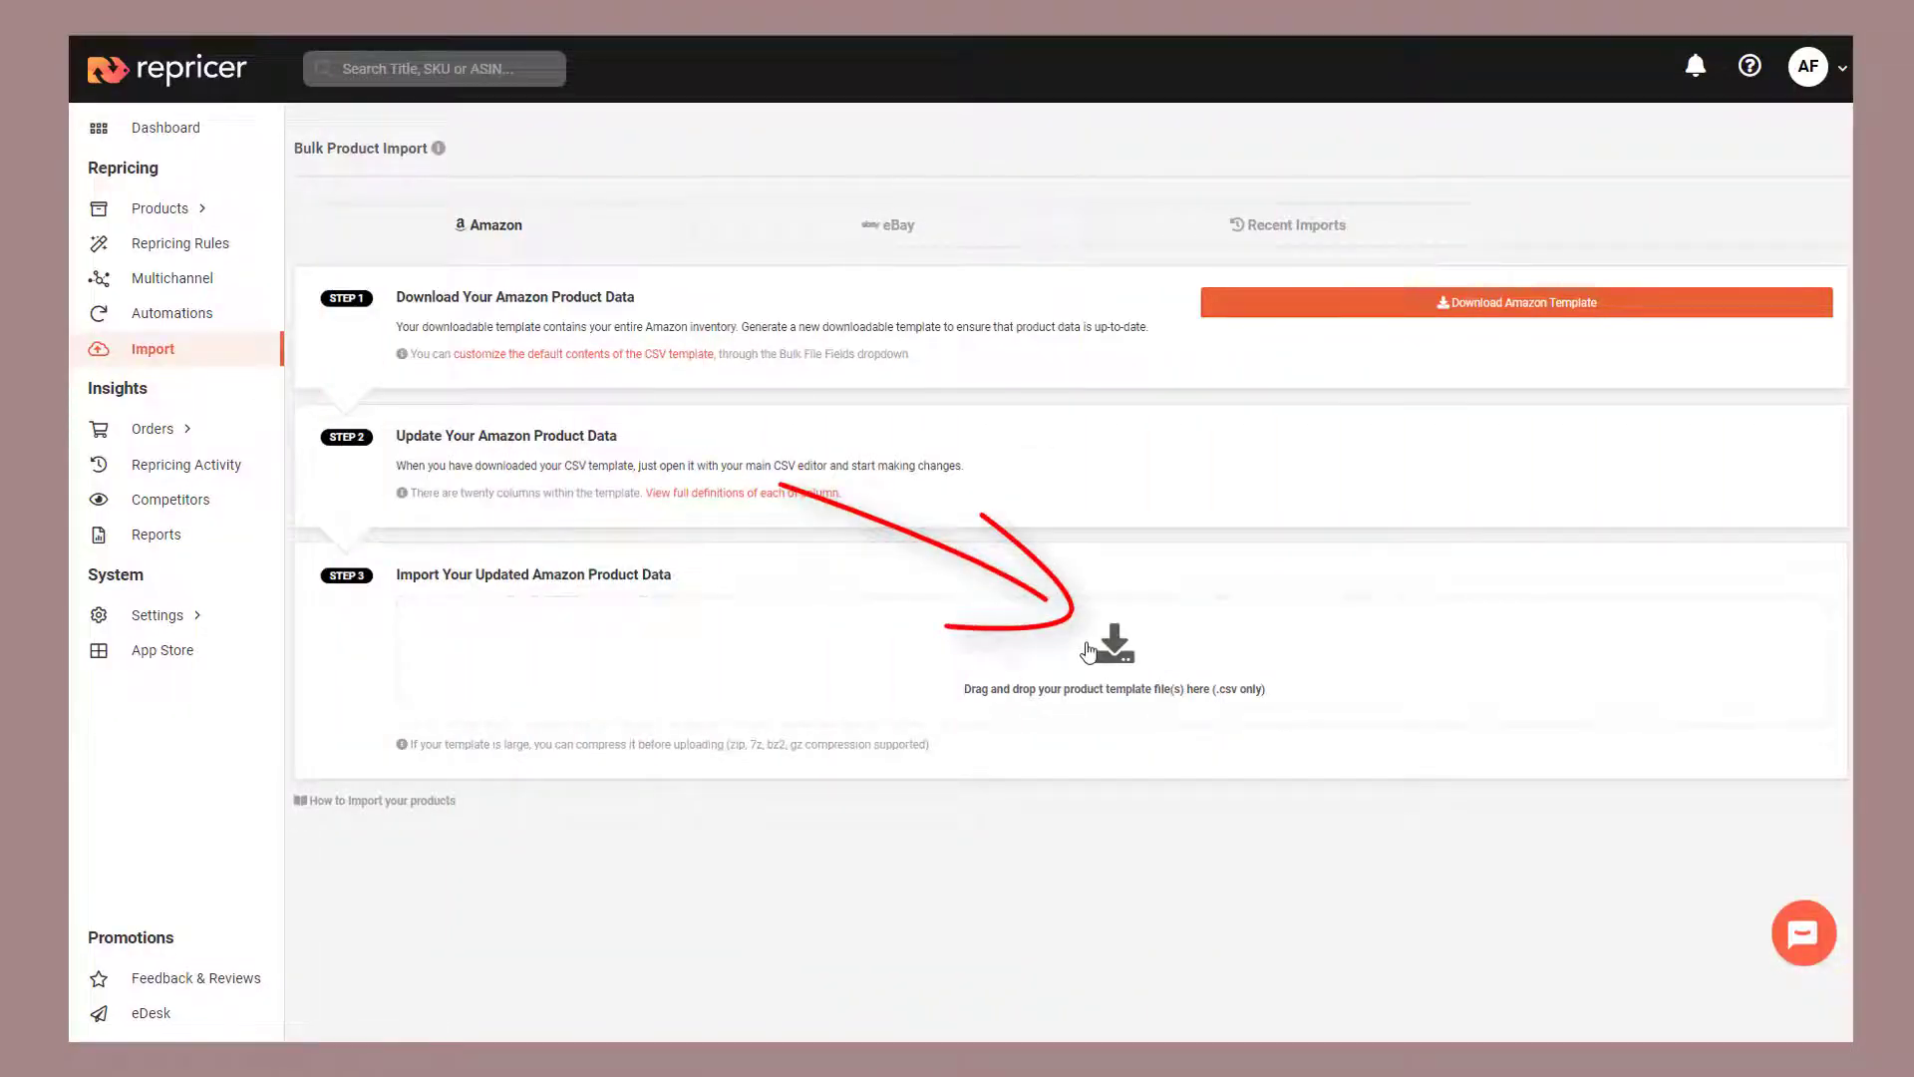
Step: In Repricer's Bulk Product Import, upload Test Upload2.csv as the updated Amazon product data and open the recent imports list
{"action": "left_click", "coordinate": [1088, 652]}
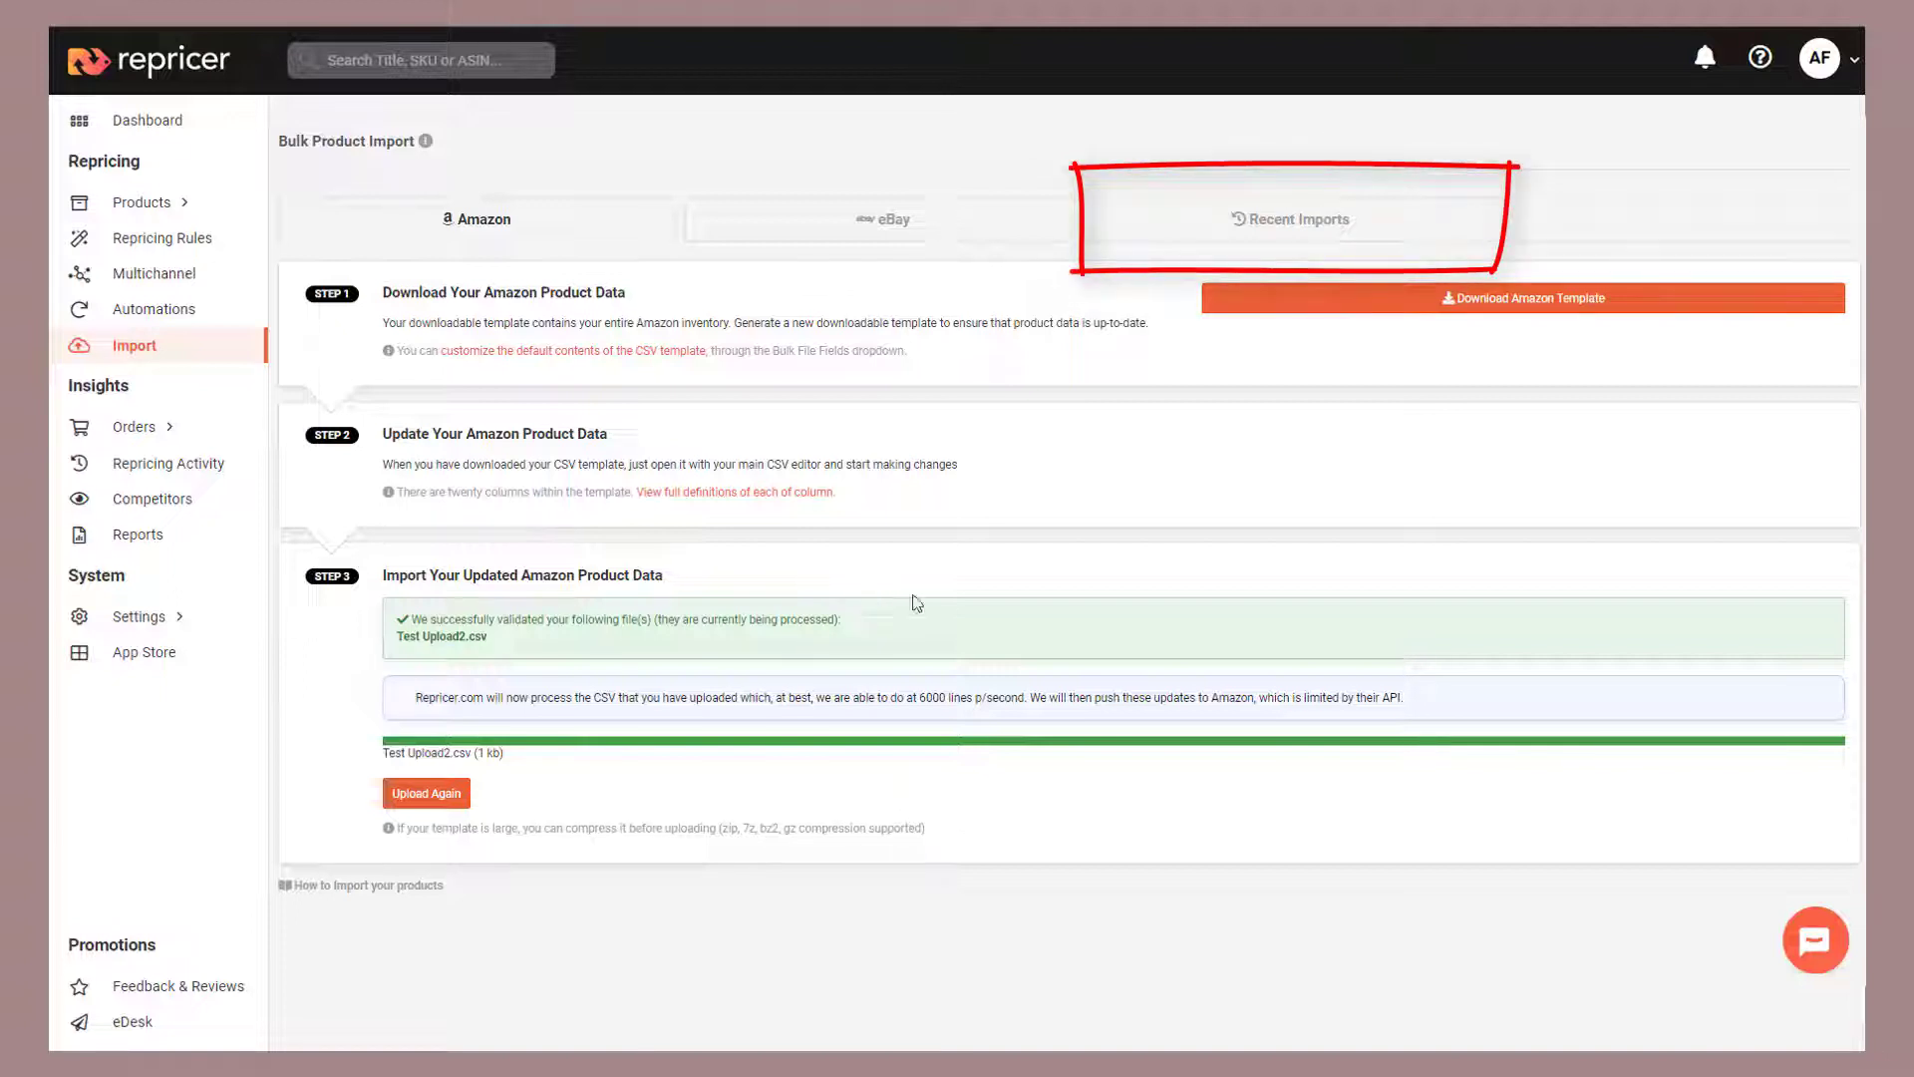
{"action": "left_click", "coordinate": [1252, 231]}
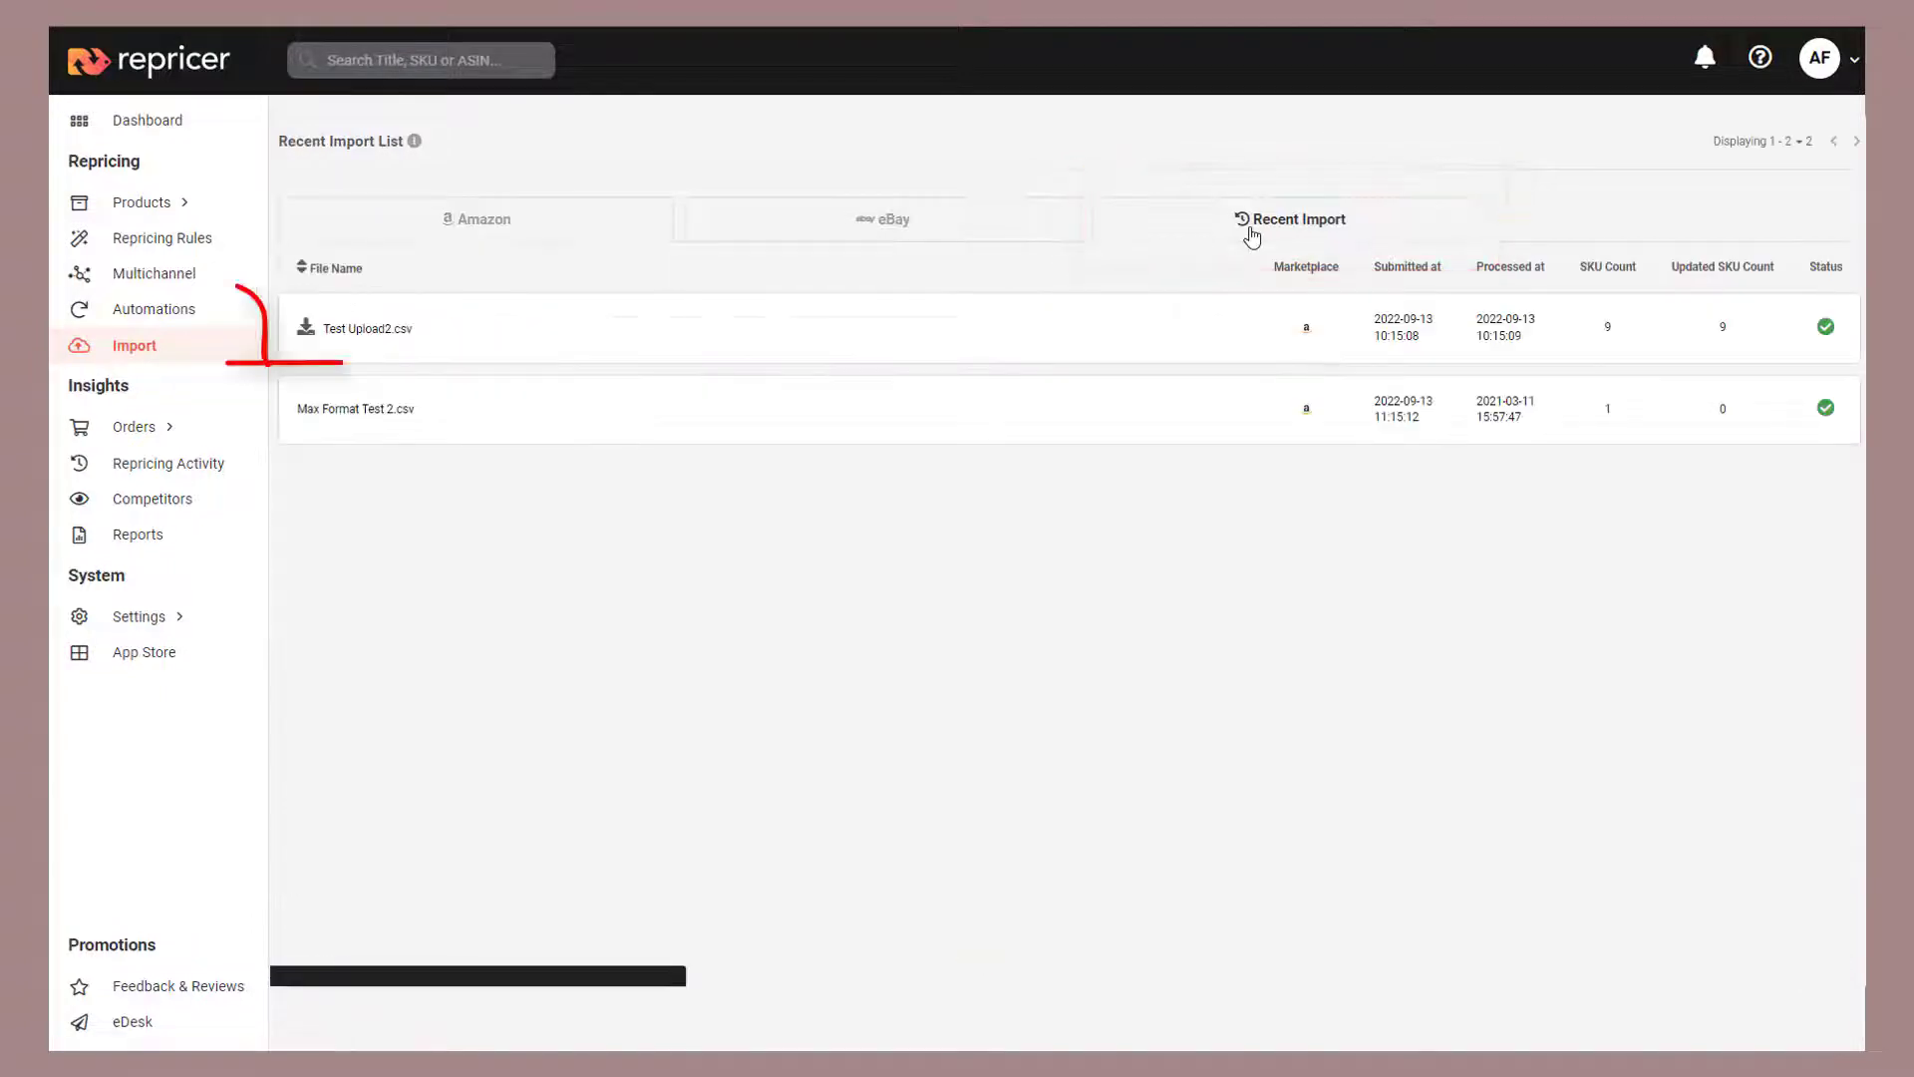